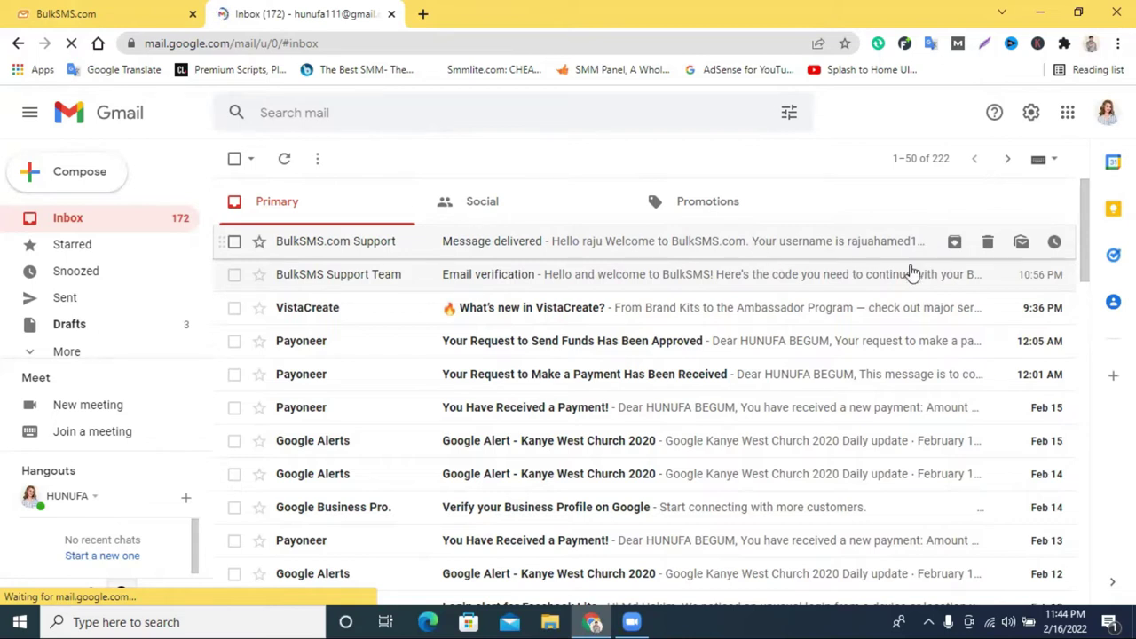
Find the BulkSMS Email verification message in Gmail and select its code.
{"action": "left_click", "coordinate": [632, 256]}
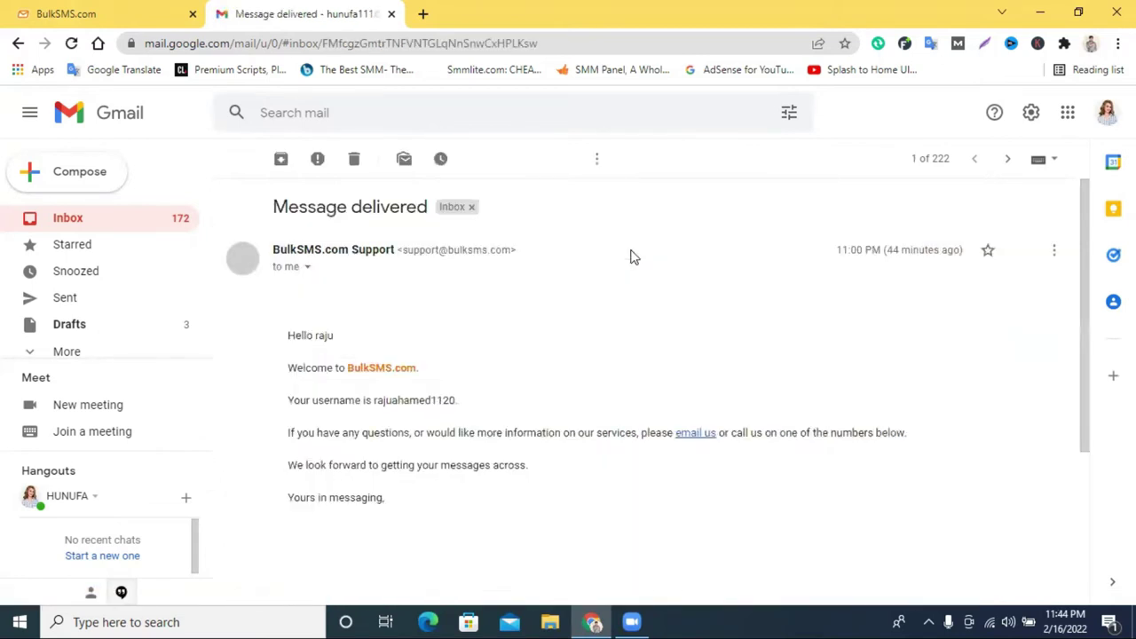
{"action": "scroll", "coordinate": [684, 278], "scroll_direction": "down", "scroll_amount": 3}
{"action": "left_click", "coordinate": [235, 158]}
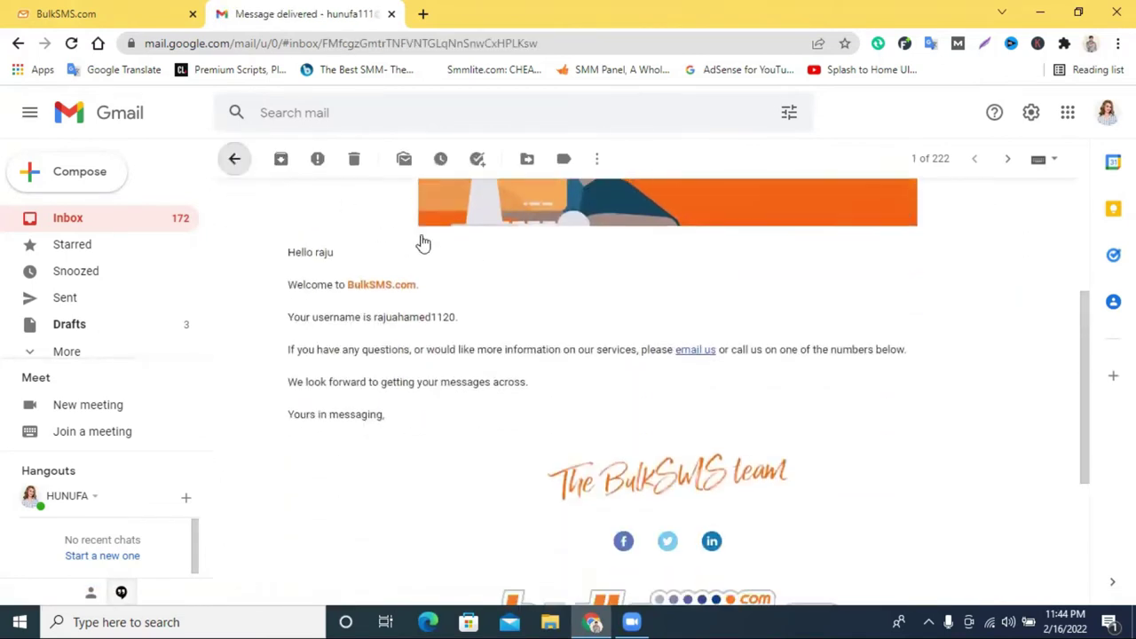
{"action": "left_click", "coordinate": [519, 275]}
{"action": "scroll", "coordinate": [707, 399], "scroll_direction": "down", "scroll_amount": 2}
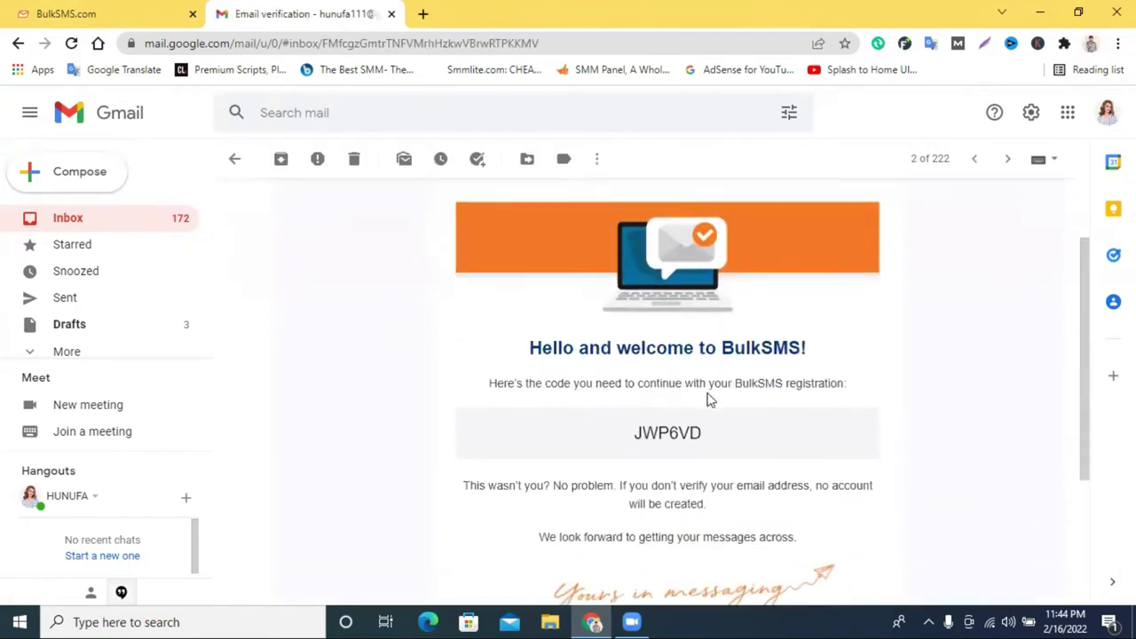
{"action": "double_click", "coordinate": [654, 373]}
{"action": "key", "text": "ctrl+c"}
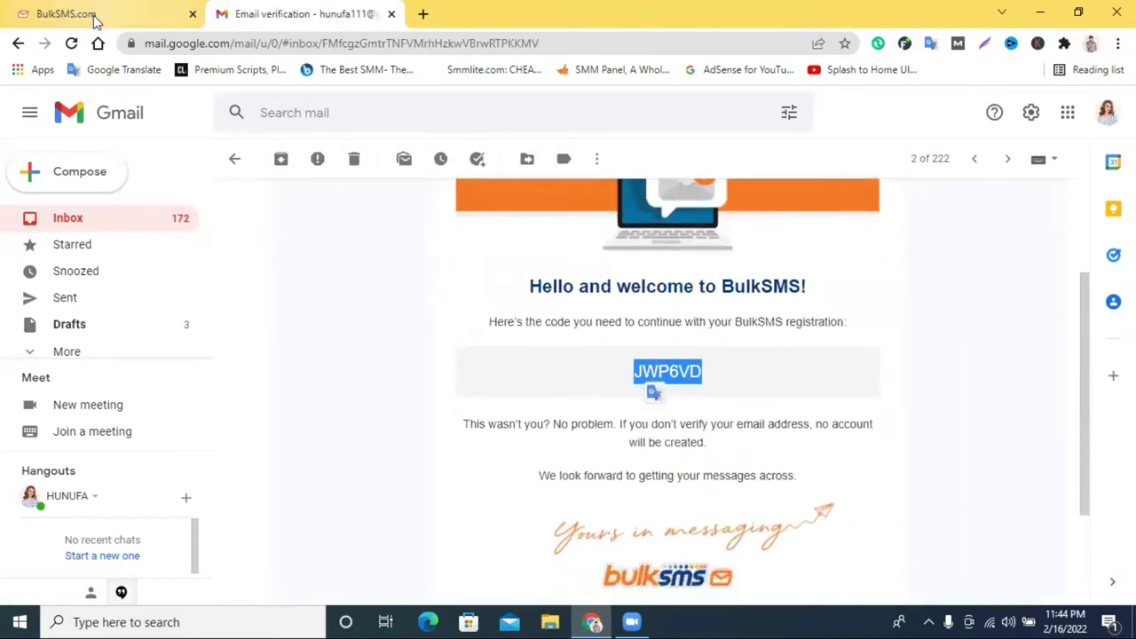
Paste the code into the BulkSMS registration code field and submit it with Check code.
{"action": "left_click", "coordinate": [84, 13]}
{"action": "left_click", "coordinate": [303, 13]}
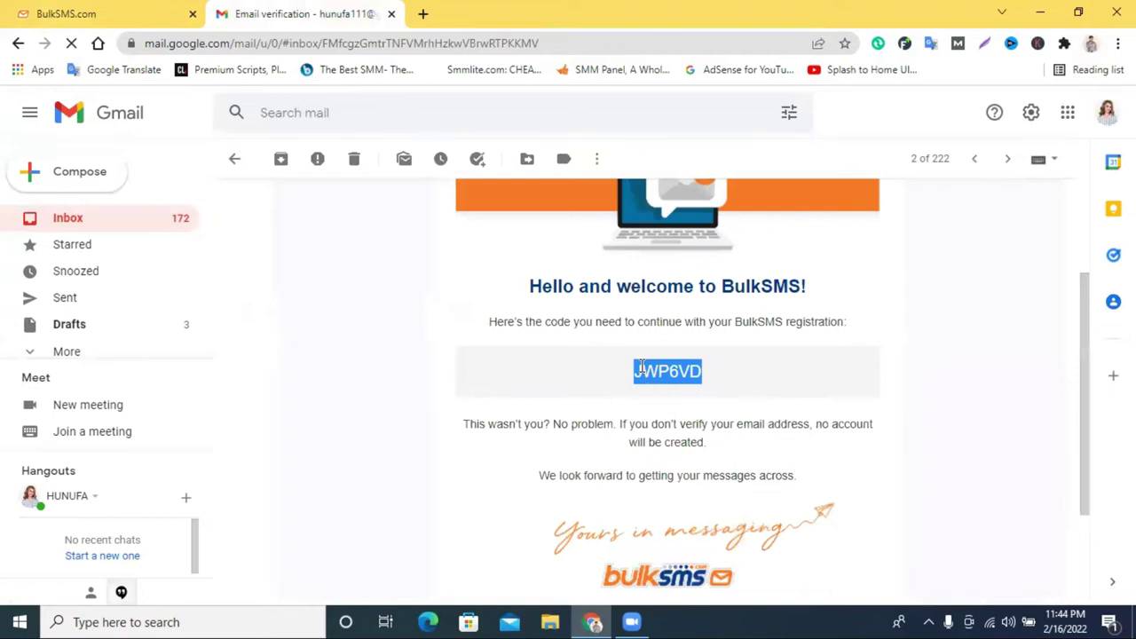
{"action": "left_click", "coordinate": [137, 15]}
{"action": "right_click", "coordinate": [307, 306]}
{"action": "left_click", "coordinate": [346, 436]}
{"action": "left_click", "coordinate": [681, 319]}
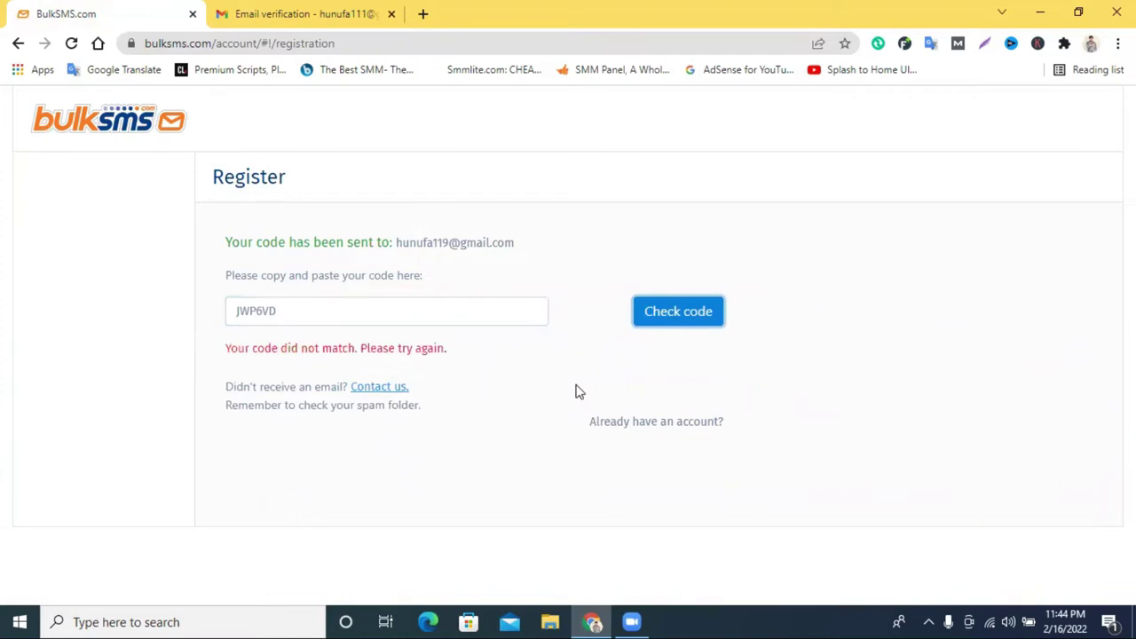
{"action": "left_click", "coordinate": [124, 135]}
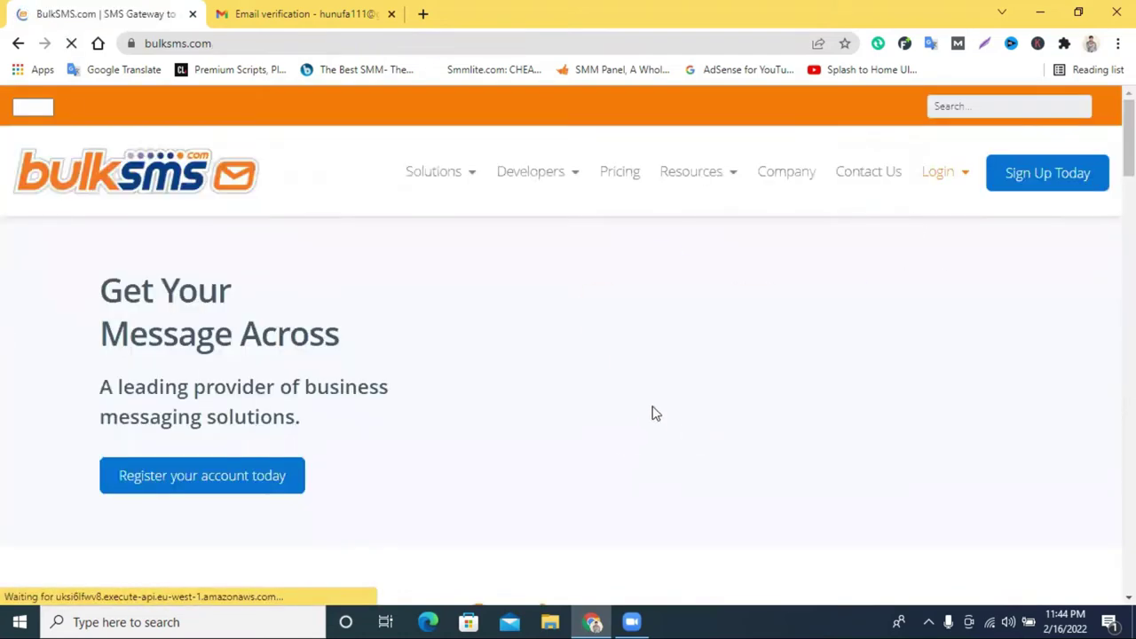
{"action": "mouse_move", "coordinate": [947, 180]}
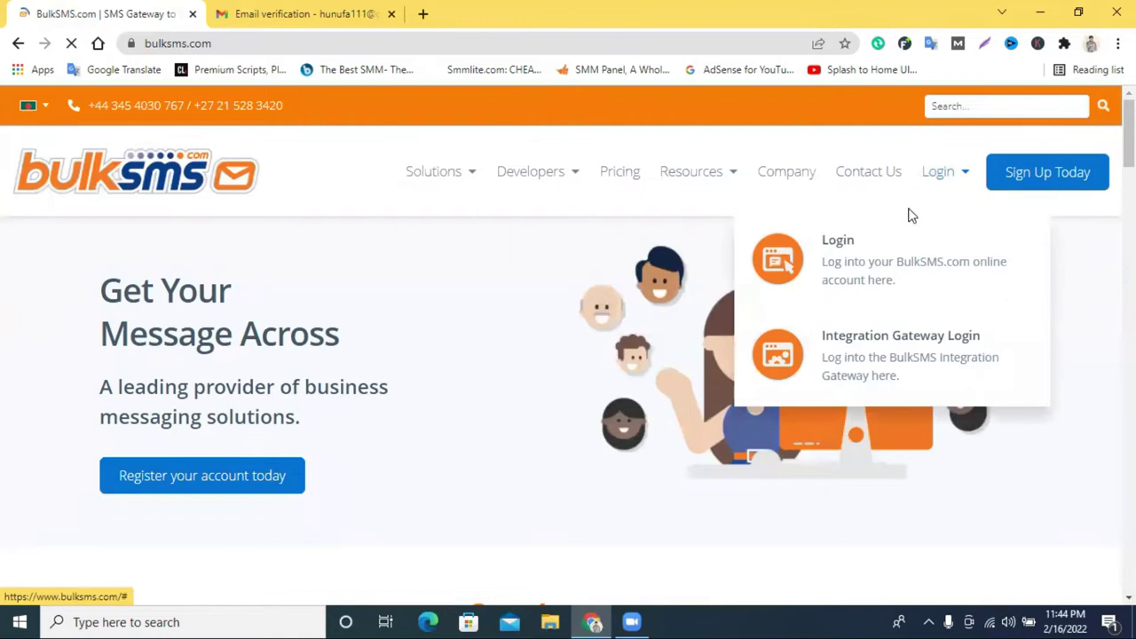
{"action": "left_click", "coordinate": [839, 245]}
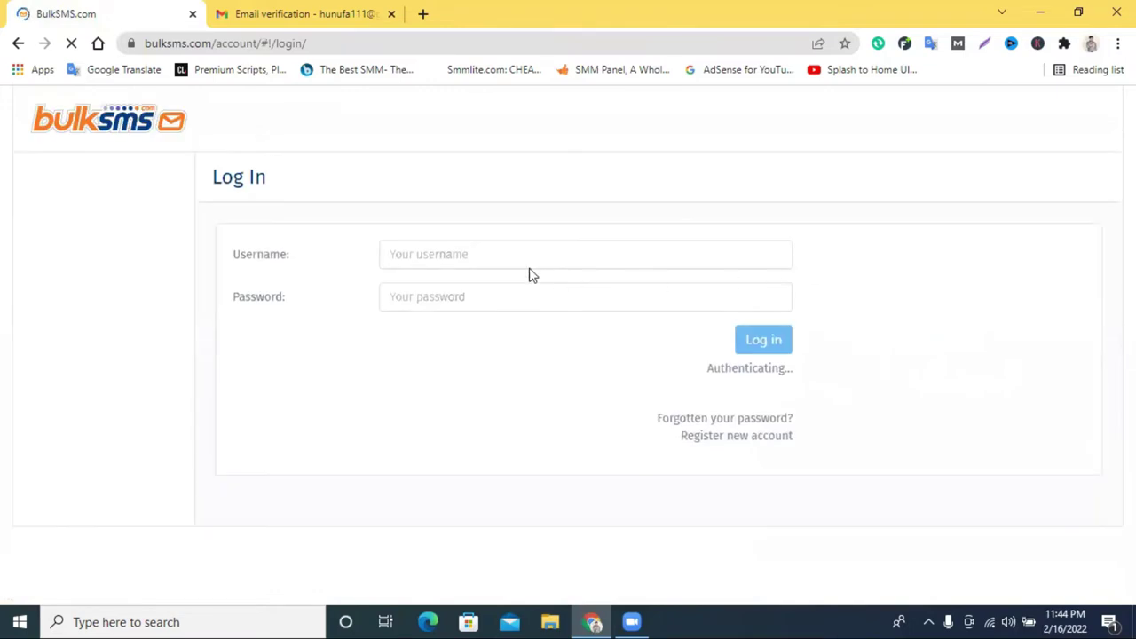
{"action": "left_click", "coordinate": [453, 257]}
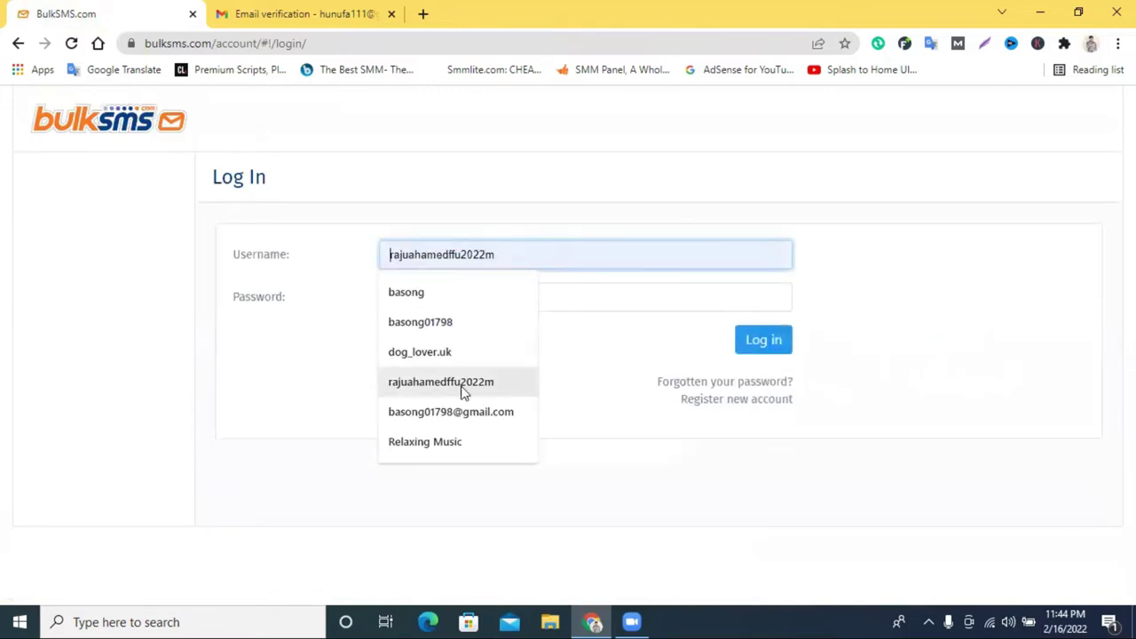
{"action": "right_click", "coordinate": [480, 245]}
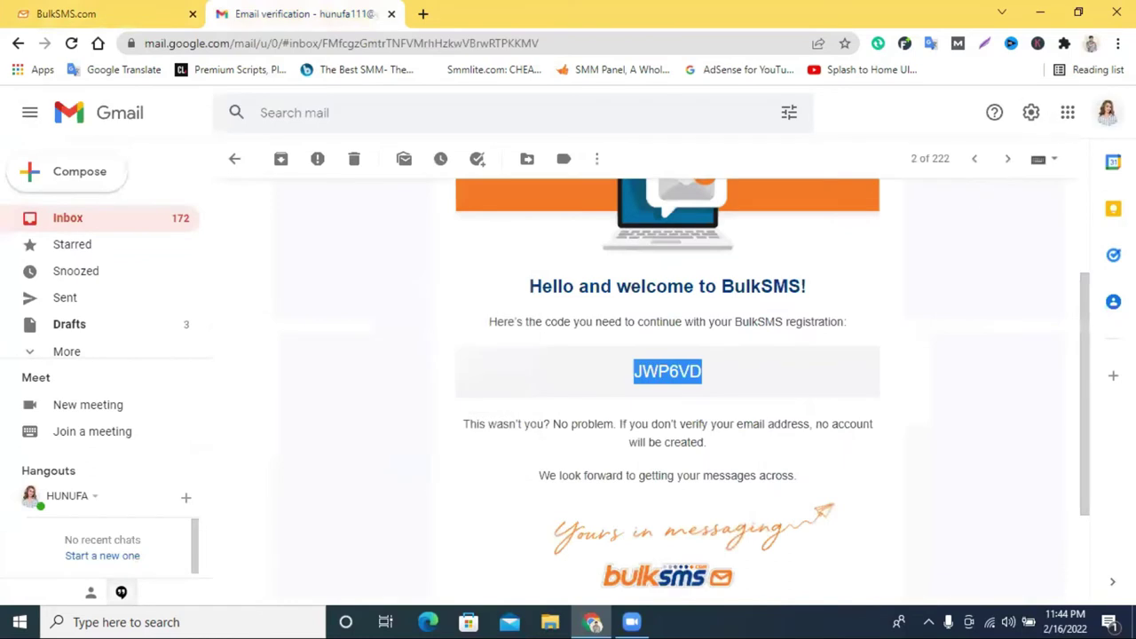
{"action": "left_click", "coordinate": [1106, 111]}
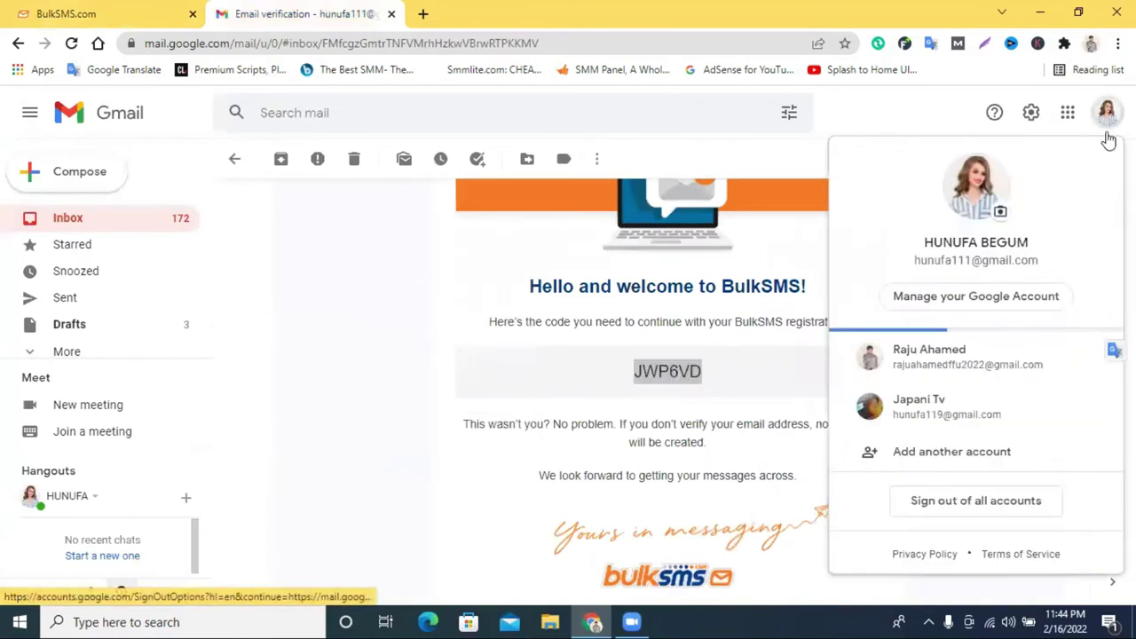
Switch Gmail to the second Google account and start a new BulkSMS account registration.
{"action": "double_click", "coordinate": [956, 260]}
{"action": "left_click", "coordinate": [956, 260]}
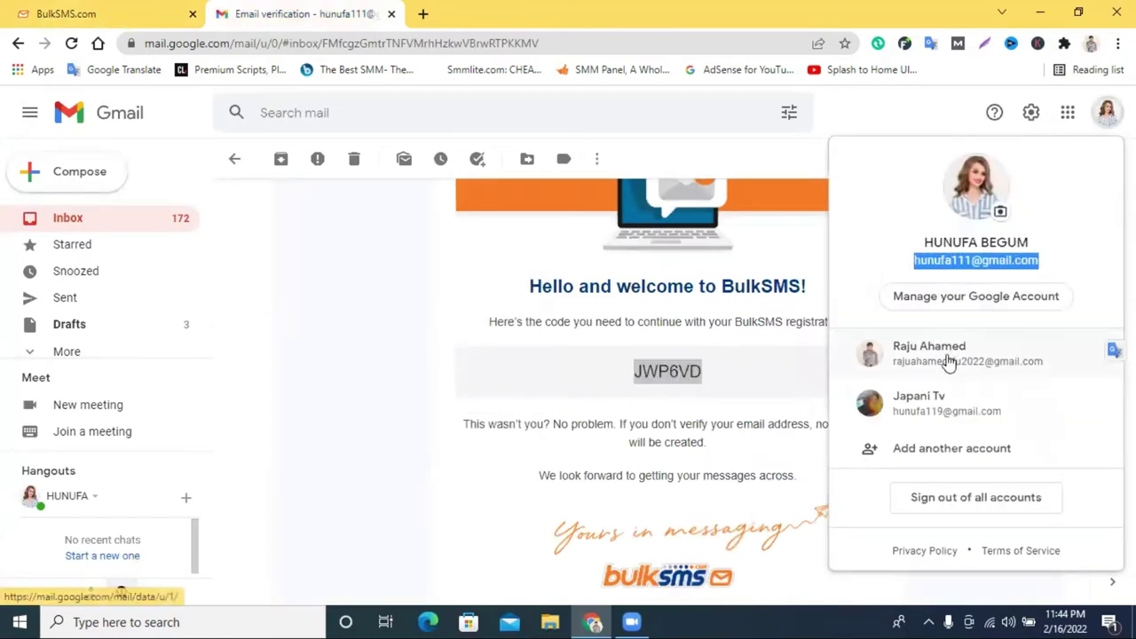
{"action": "left_click", "coordinate": [947, 365]}
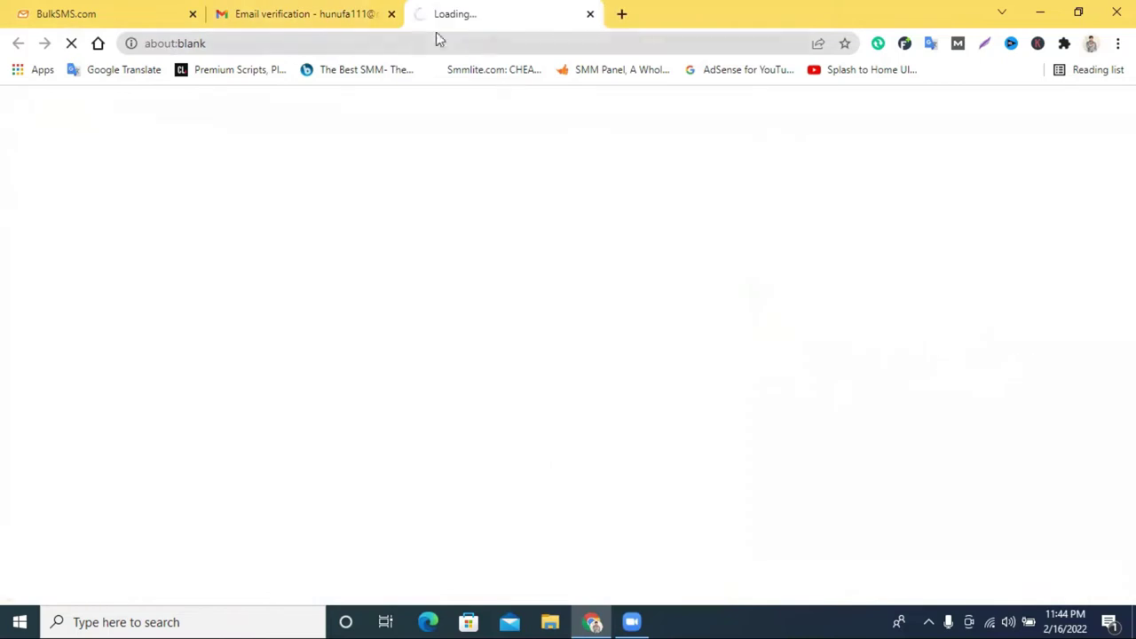
{"action": "left_click", "coordinate": [128, 11]}
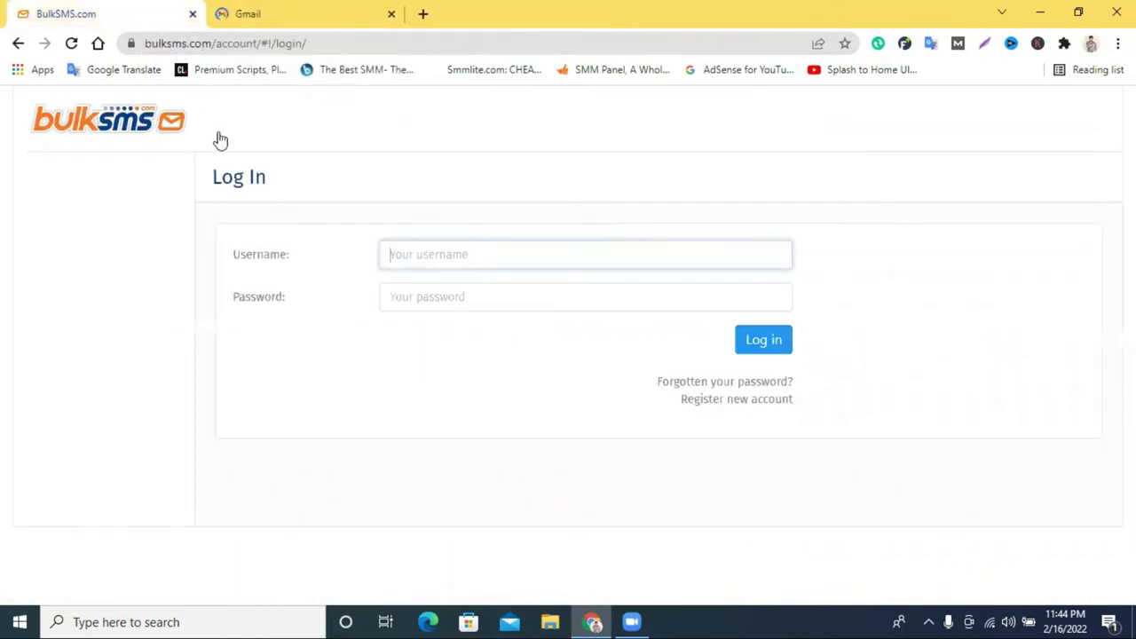
{"action": "left_click", "coordinate": [735, 401]}
Copy the second account's e-mail address from its Gmail account panel for the Register page's Email field.
{"action": "left_click", "coordinate": [302, 13]}
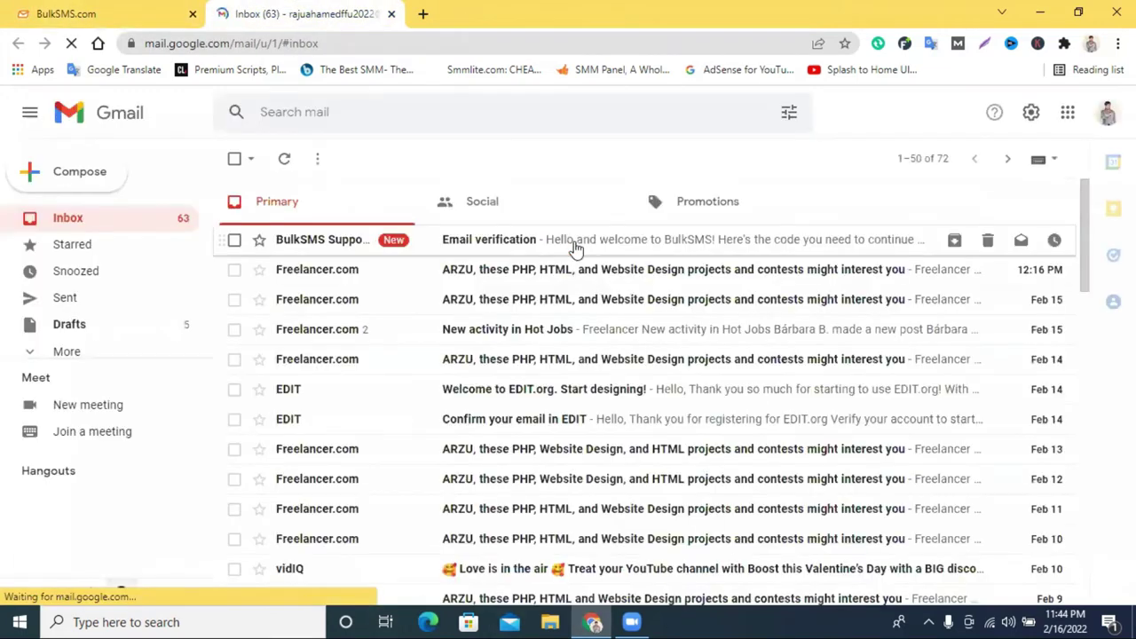
{"action": "left_click", "coordinate": [558, 240]}
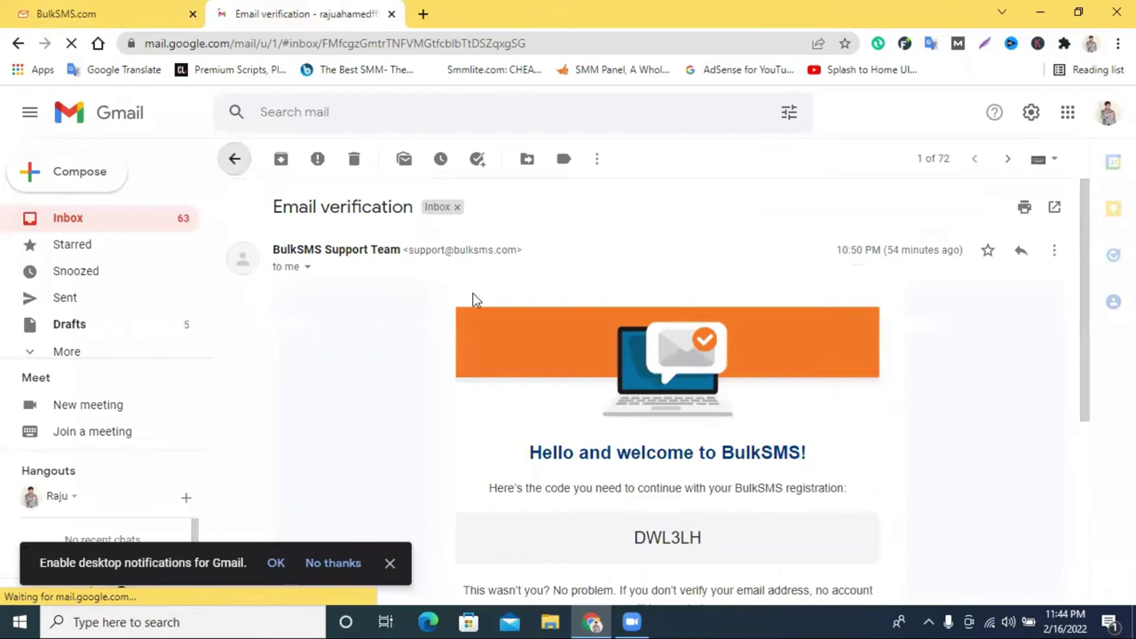
{"action": "left_click", "coordinate": [1108, 114]}
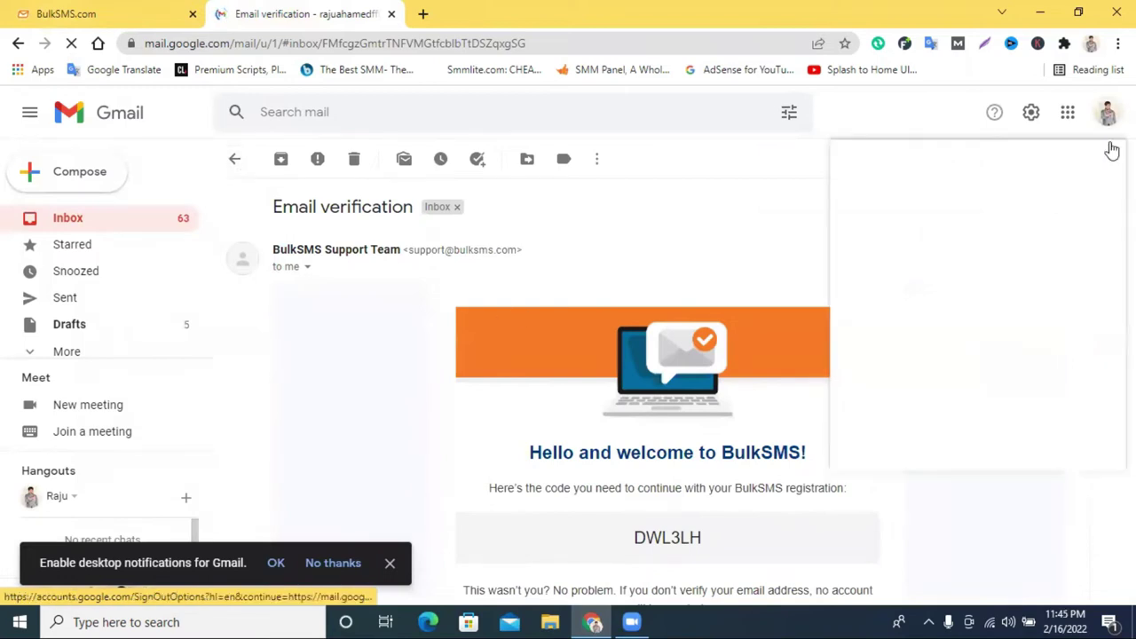
{"action": "right_click", "coordinate": [975, 269]}
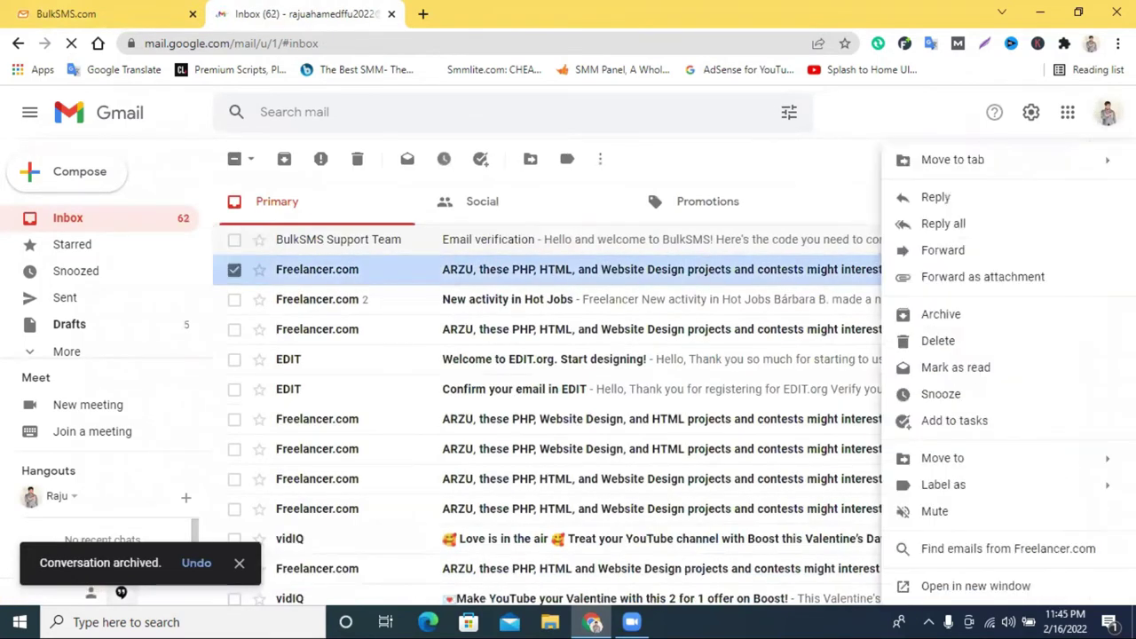
{"action": "double_click", "coordinate": [942, 260]}
{"action": "triple_click", "coordinate": [1020, 260]}
{"action": "right_click", "coordinate": [1030, 263]}
{"action": "left_click", "coordinate": [1033, 272]}
{"action": "left_click", "coordinate": [80, 13]}
{"action": "left_click", "coordinate": [289, 321]}
{"action": "right_click", "coordinate": [289, 323]}
Paste the address into the Email field, request a verification code, and return to Gmail.
{"action": "left_click", "coordinate": [337, 455]}
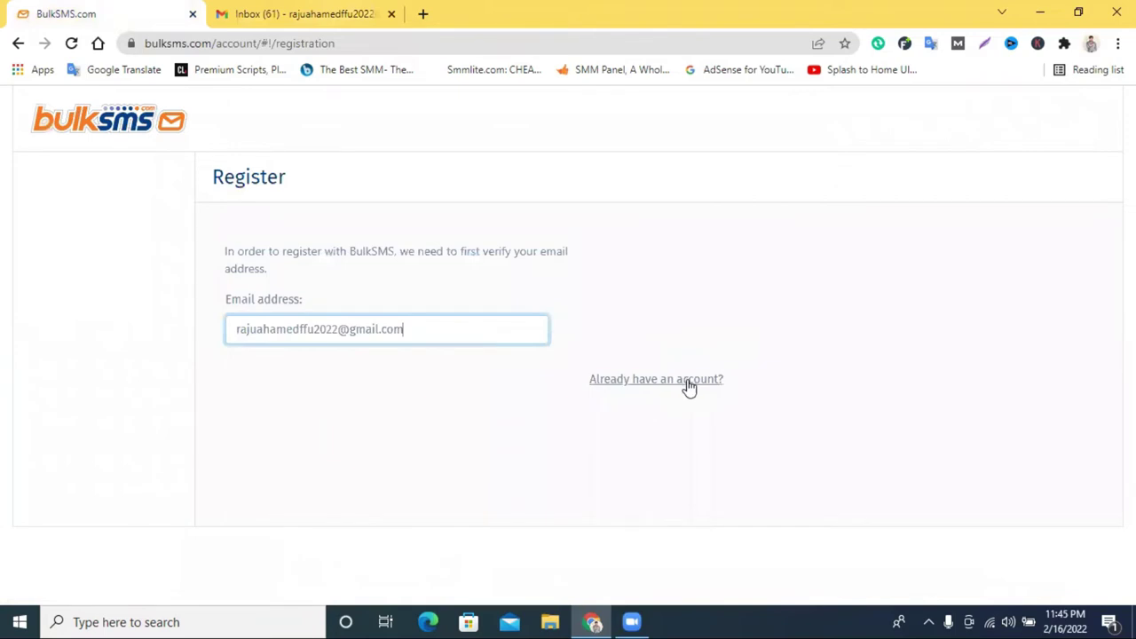
{"action": "left_click", "coordinate": [643, 337]}
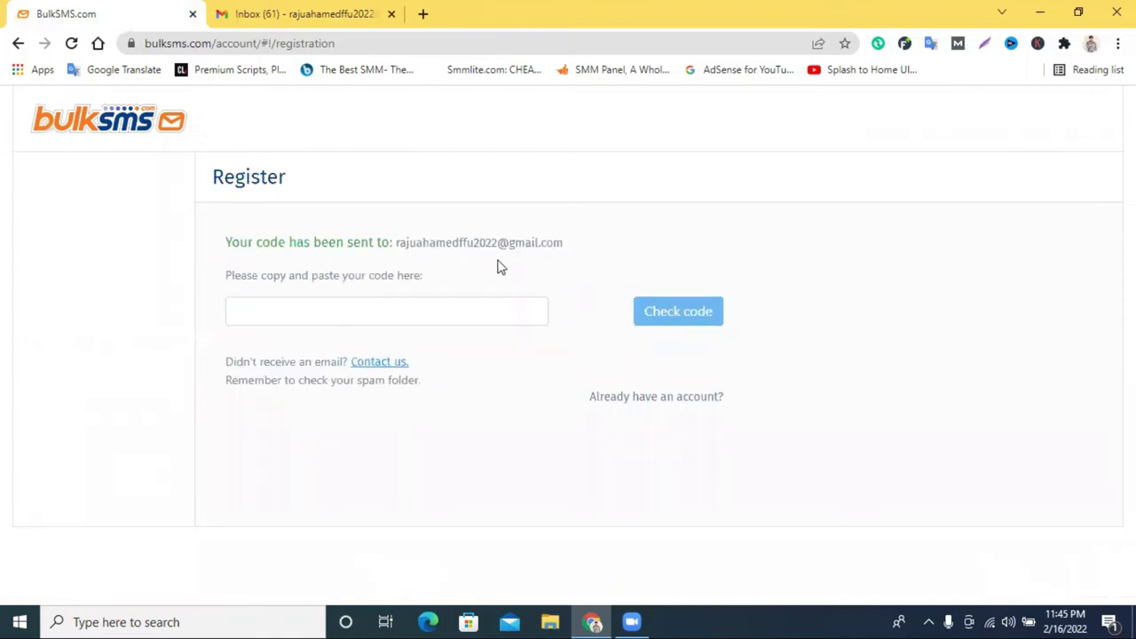
{"action": "left_click", "coordinate": [284, 13]}
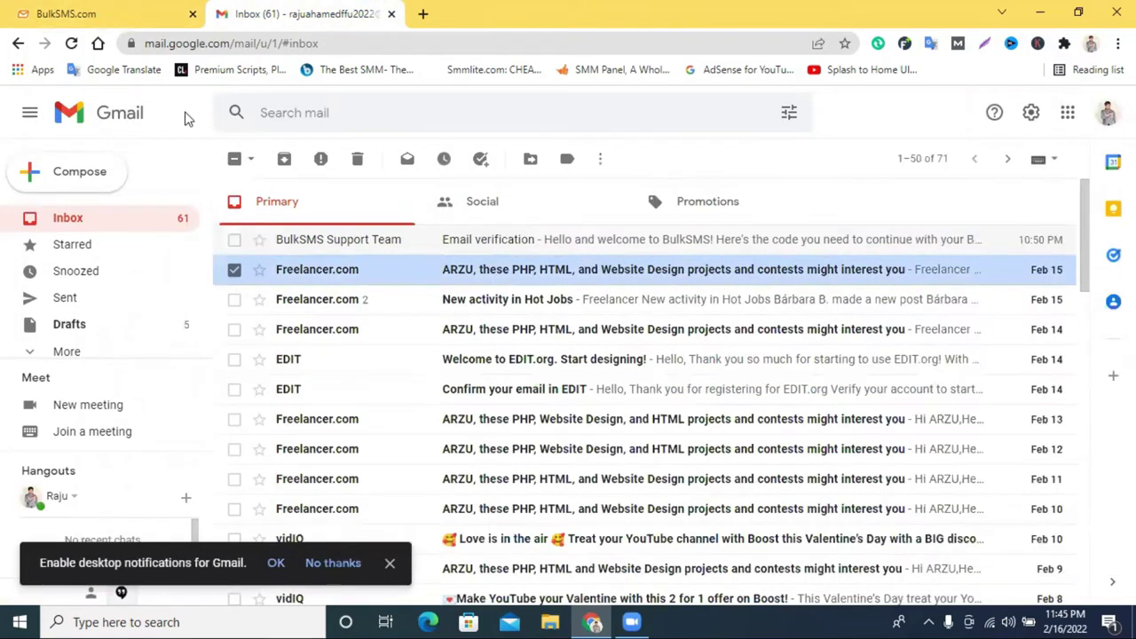
Trash the old BulkSMS emails and search Primary, Social, Promotions and Spam for the new code.
{"action": "left_click", "coordinate": [238, 241]}
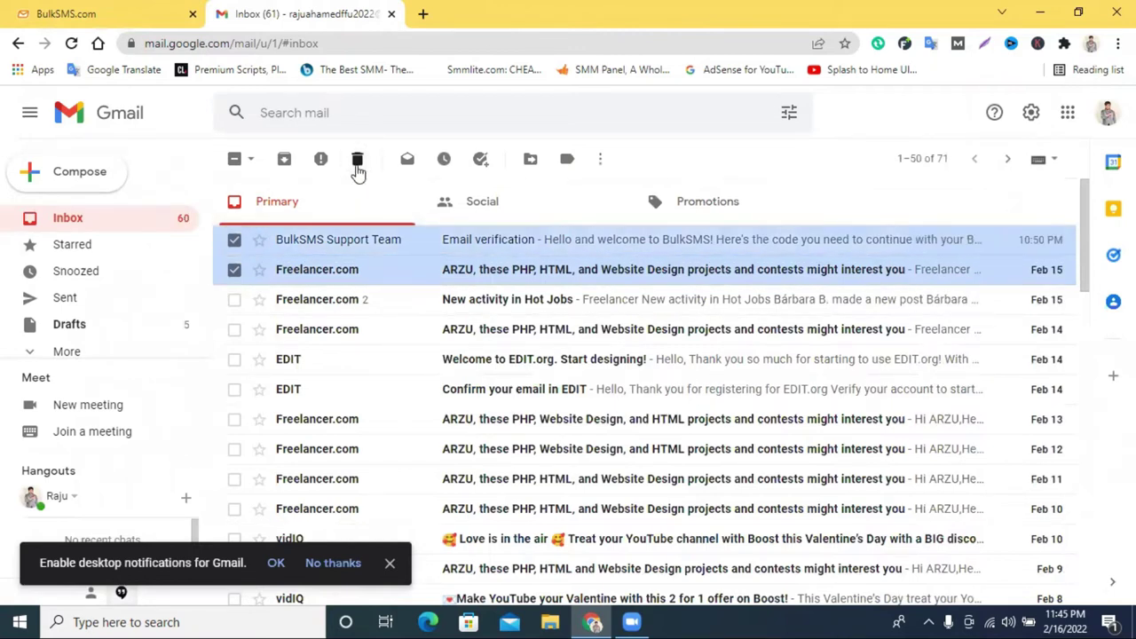
{"action": "left_click", "coordinate": [357, 159]}
{"action": "left_click", "coordinate": [71, 45]}
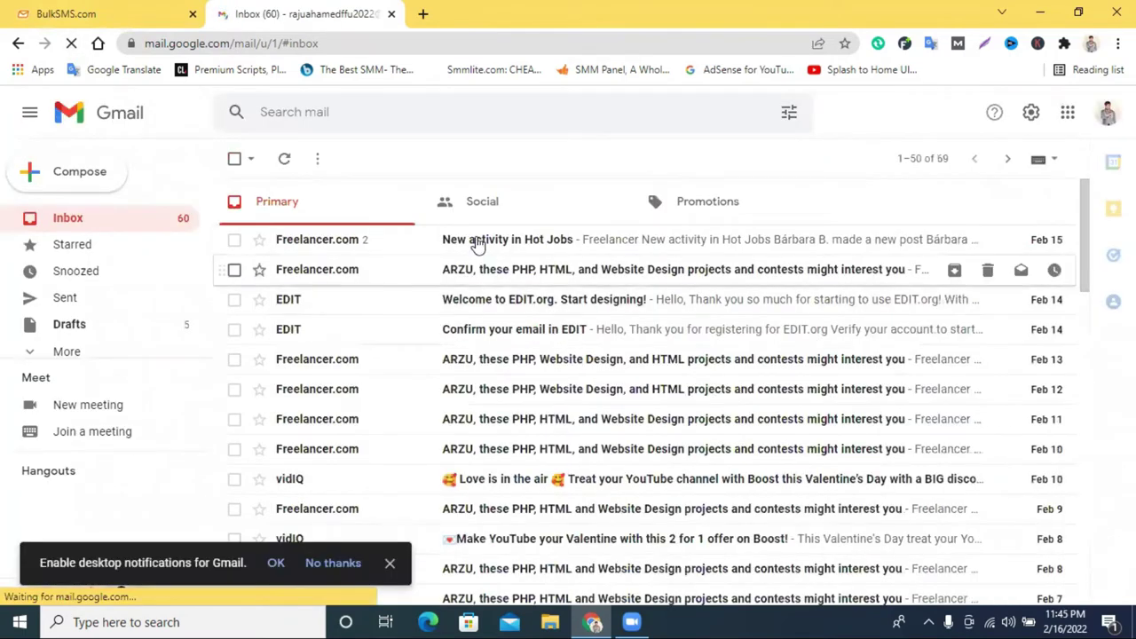
{"action": "left_click", "coordinate": [487, 207]}
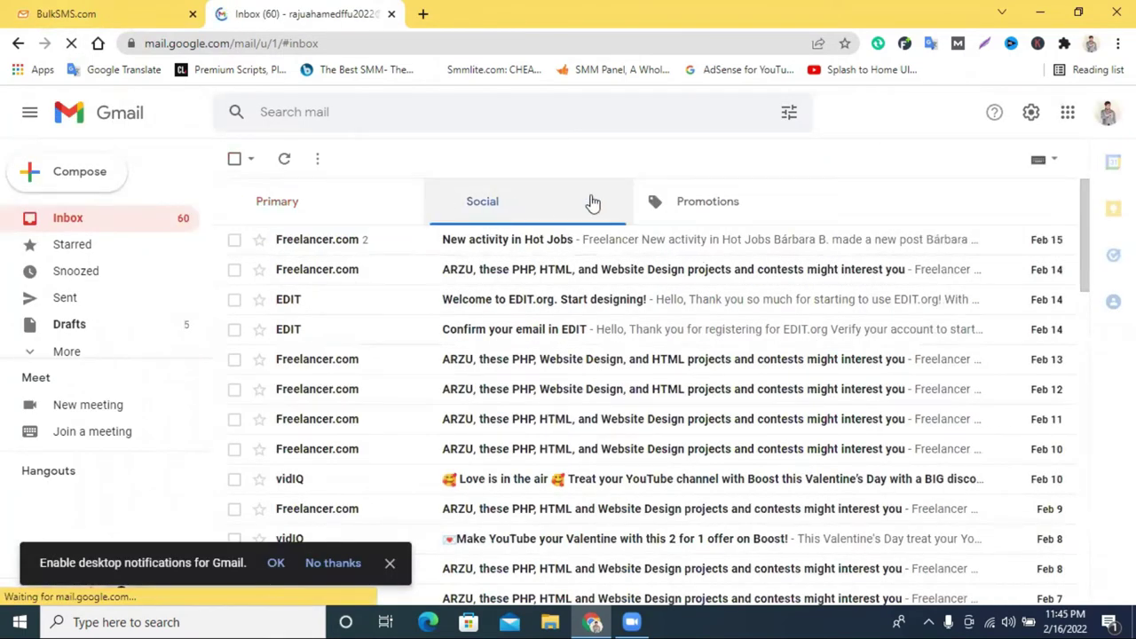
{"action": "left_click", "coordinate": [682, 203]}
{"action": "left_click", "coordinate": [510, 203]}
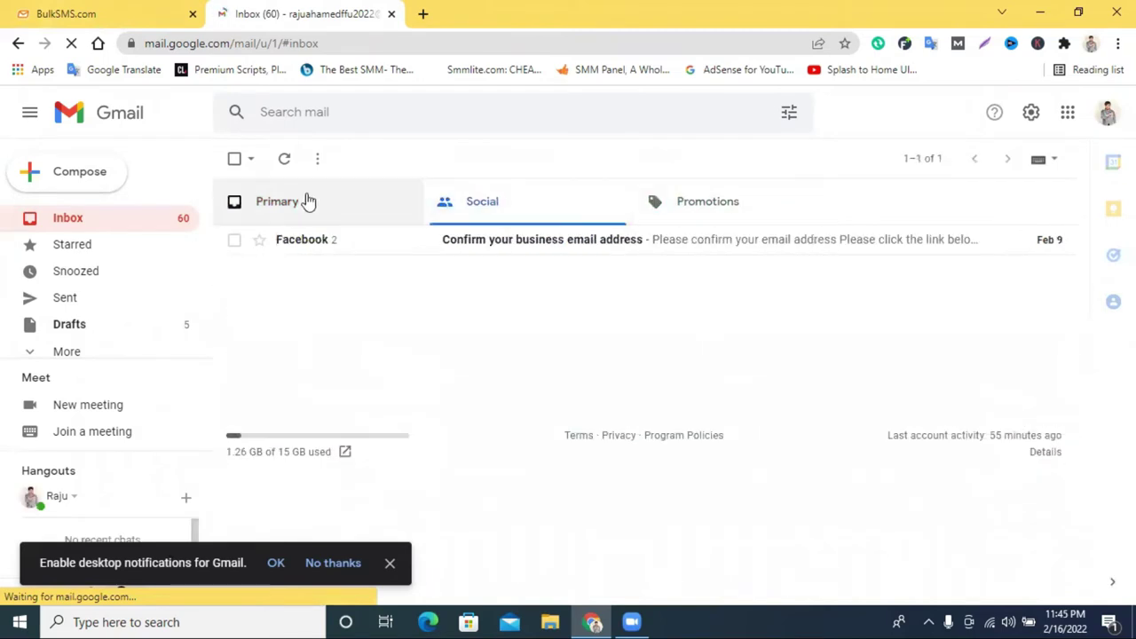
{"action": "left_click", "coordinate": [308, 201]}
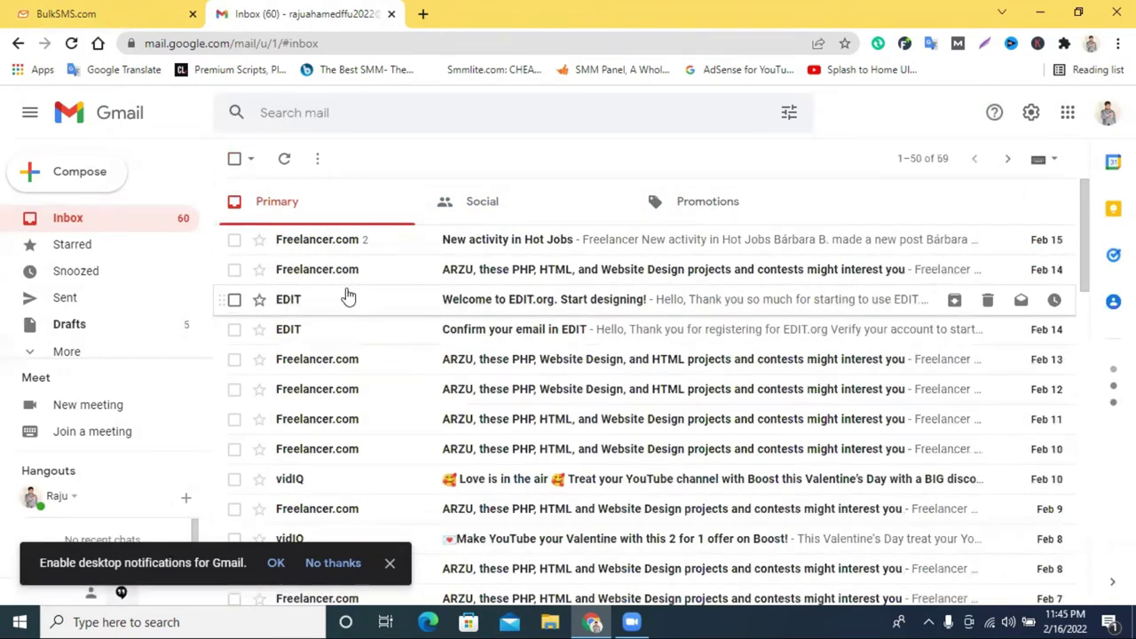
{"action": "left_click", "coordinate": [81, 349]}
{"action": "scroll", "coordinate": [151, 329], "scroll_direction": "down", "scroll_amount": 2}
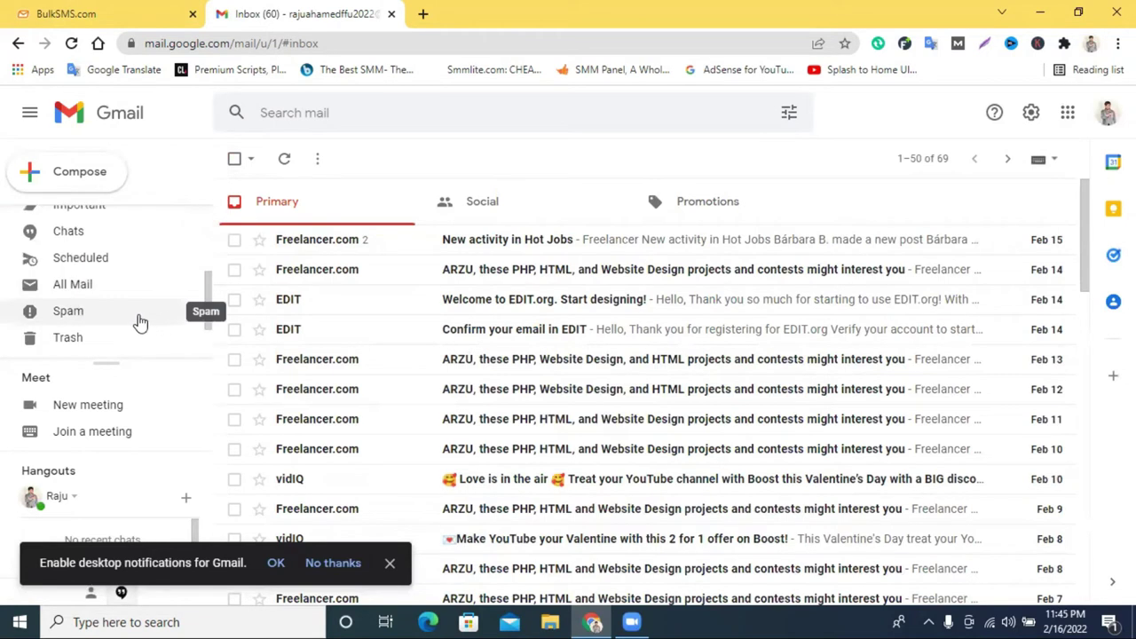
{"action": "left_click", "coordinate": [165, 311]}
{"action": "scroll", "coordinate": [165, 312], "scroll_direction": "up", "scroll_amount": 4}
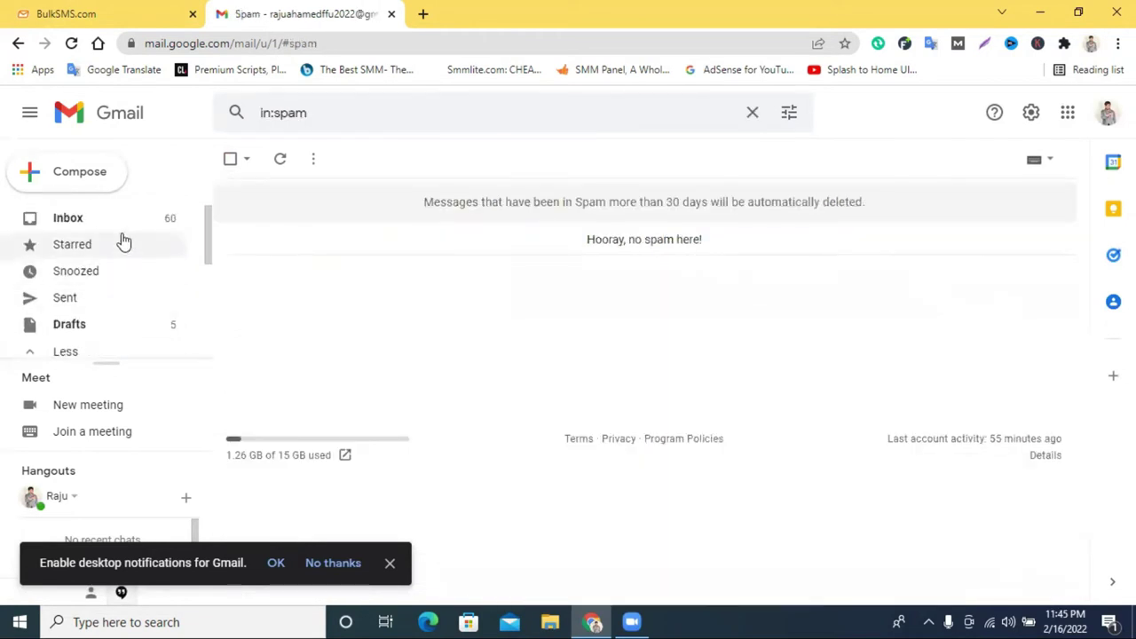
{"action": "left_click", "coordinate": [142, 220]}
{"action": "left_click", "coordinate": [71, 44]}
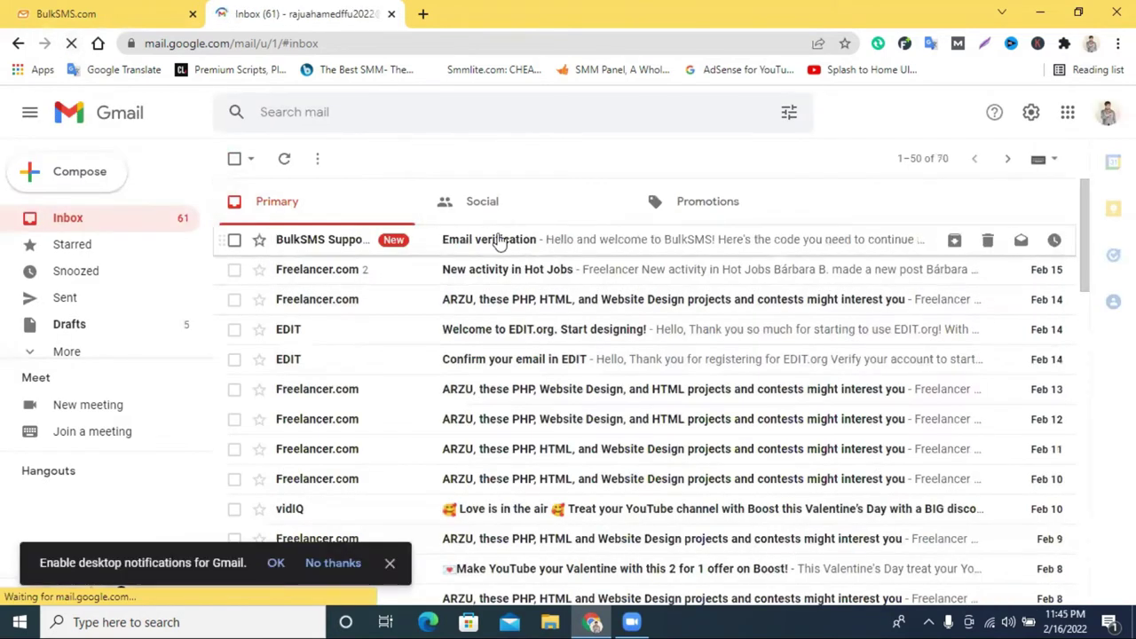
Copy the verification code from the new BulkSMS Email verification message.
{"action": "left_click", "coordinate": [540, 255]}
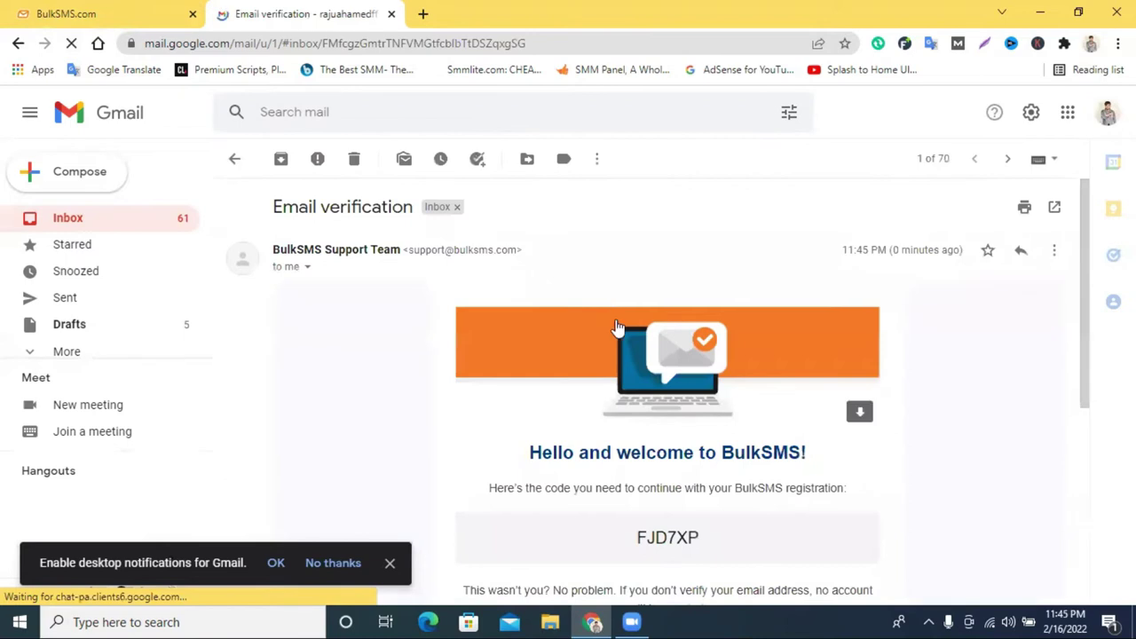
{"action": "scroll", "coordinate": [665, 293], "scroll_direction": "down", "scroll_amount": 3}
{"action": "double_click", "coordinate": [665, 288]}
{"action": "right_click", "coordinate": [664, 290]}
{"action": "left_click", "coordinate": [701, 300]}
{"action": "left_click", "coordinate": [661, 288]}
{"action": "double_click", "coordinate": [665, 288]}
{"action": "right_click", "coordinate": [665, 289]}
{"action": "left_click", "coordinate": [698, 299]}
Paste the code into the BulkSMS registration code entry.
{"action": "left_click", "coordinate": [177, 8]}
{"action": "left_click", "coordinate": [299, 311]}
{"action": "right_click", "coordinate": [299, 312]}
{"action": "left_click", "coordinate": [340, 443]}
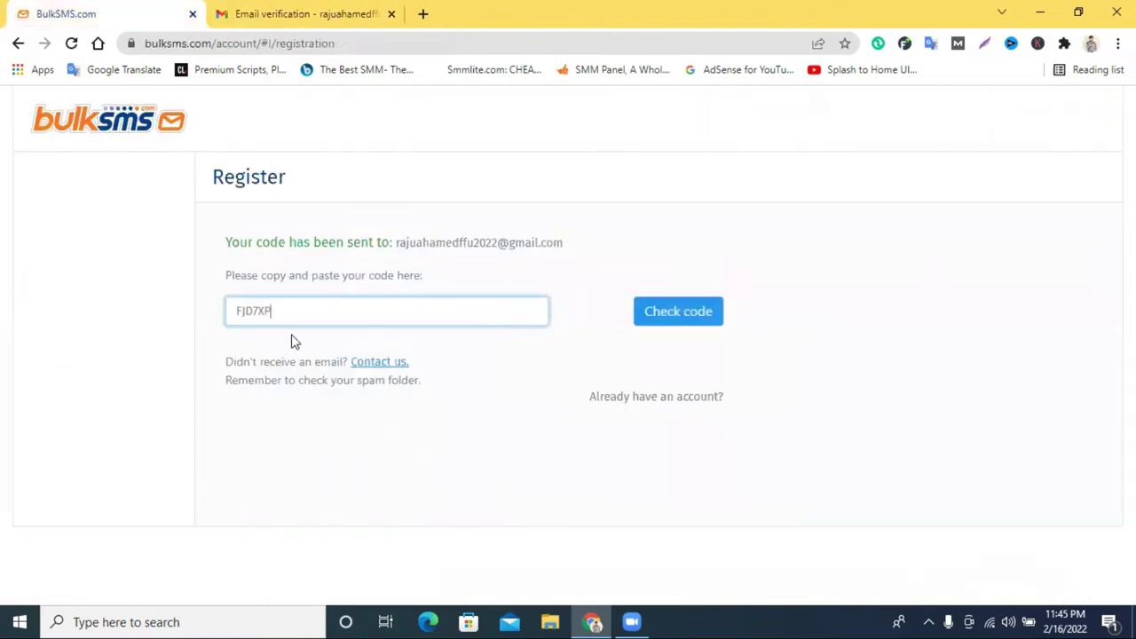
Confirm the code, then fill First Name and Last Name from saved suggestions.
{"action": "left_click", "coordinate": [673, 327]}
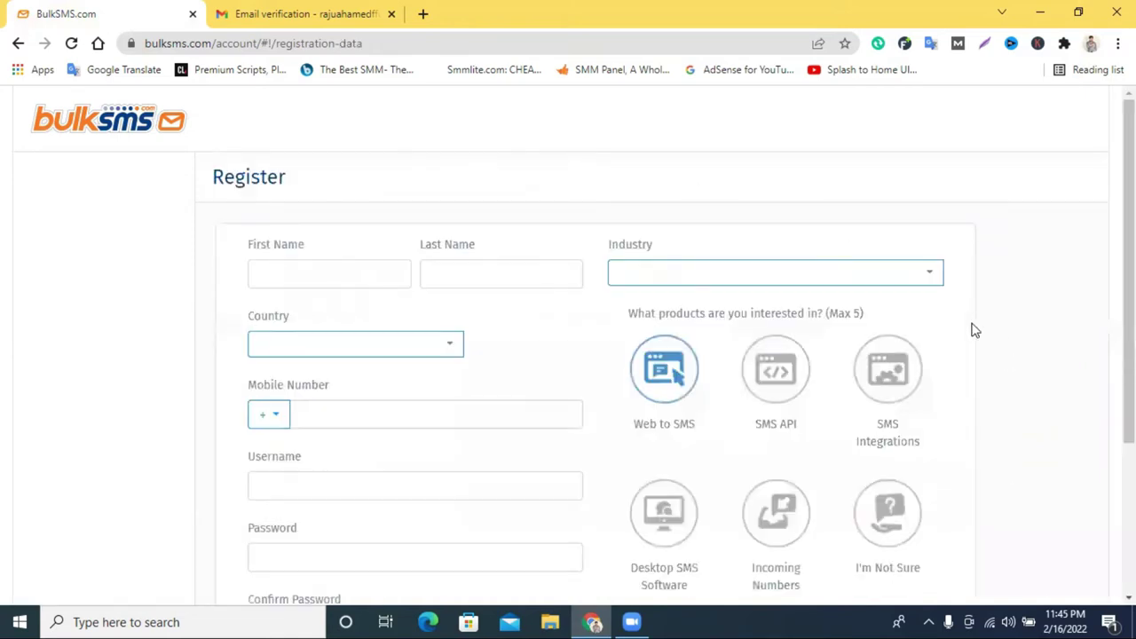
{"action": "left_click", "coordinate": [329, 269]}
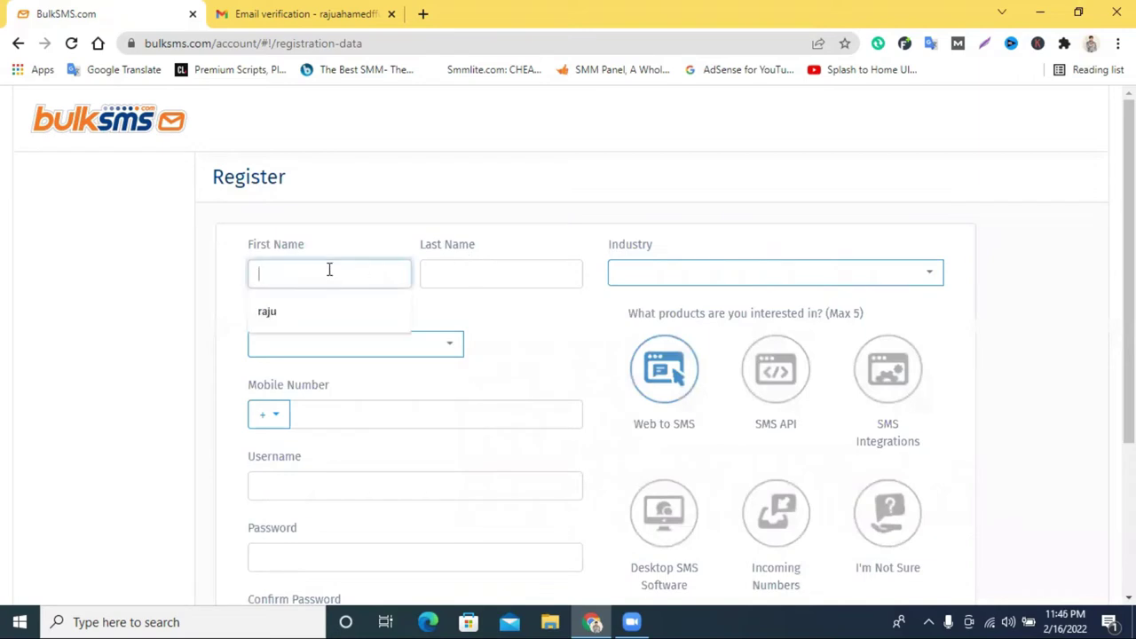
{"action": "left_click", "coordinate": [311, 313]}
{"action": "left_click", "coordinate": [435, 271]}
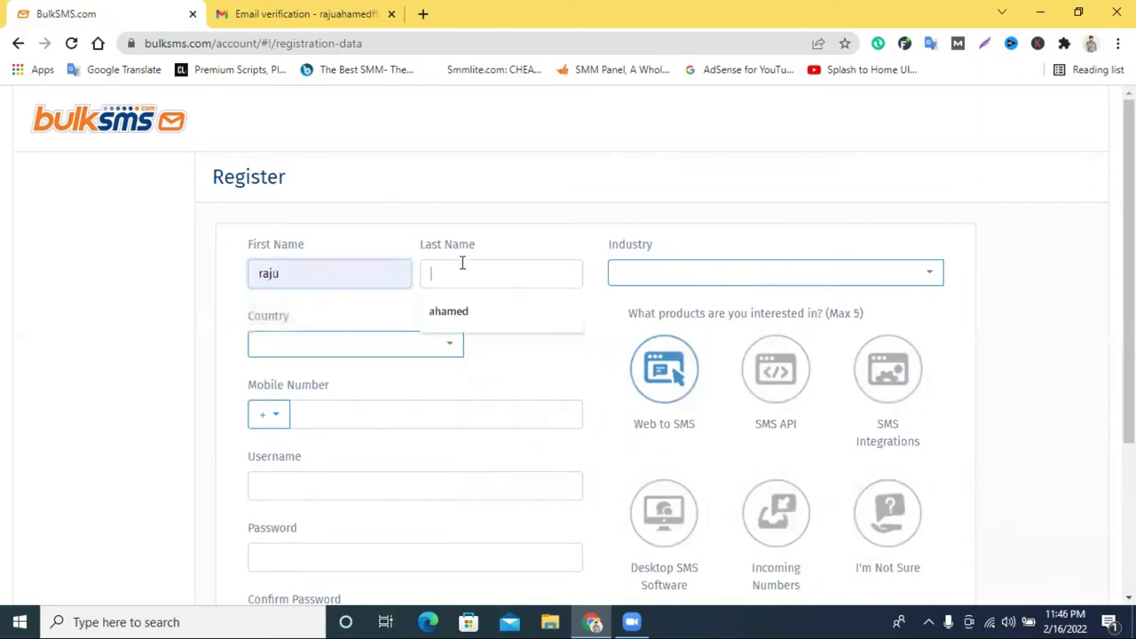
{"action": "left_click", "coordinate": [583, 310]}
Set the Industry to E-commerce.
{"action": "left_click", "coordinate": [647, 274]}
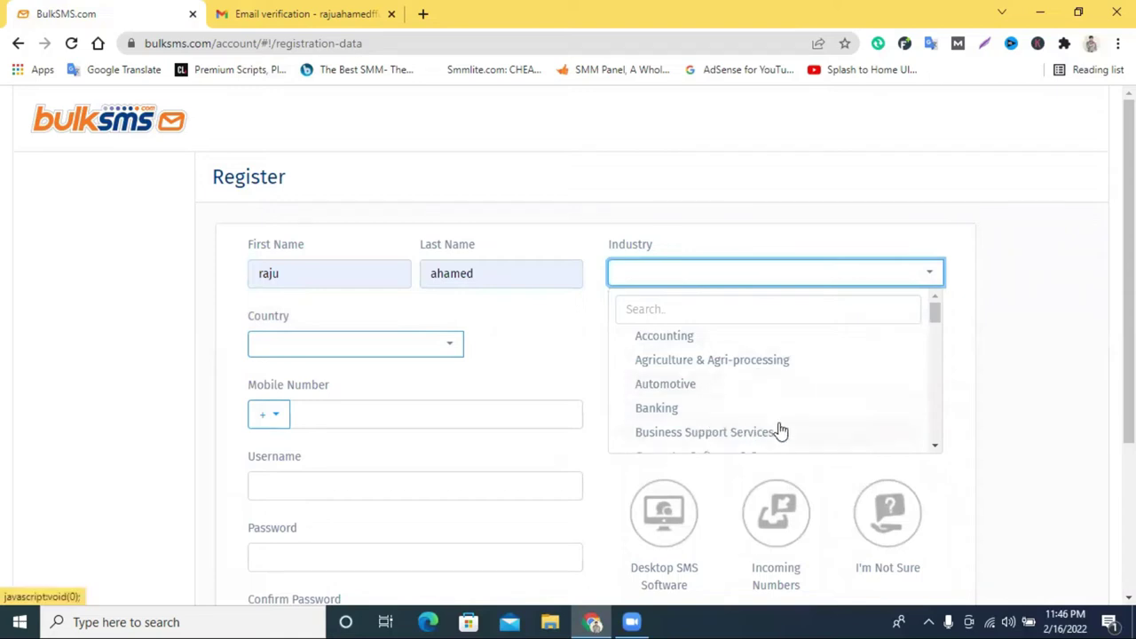
{"action": "scroll", "coordinate": [778, 426], "scroll_direction": "down", "scroll_amount": 1}
{"action": "scroll", "coordinate": [754, 378], "scroll_direction": "down", "scroll_amount": 1}
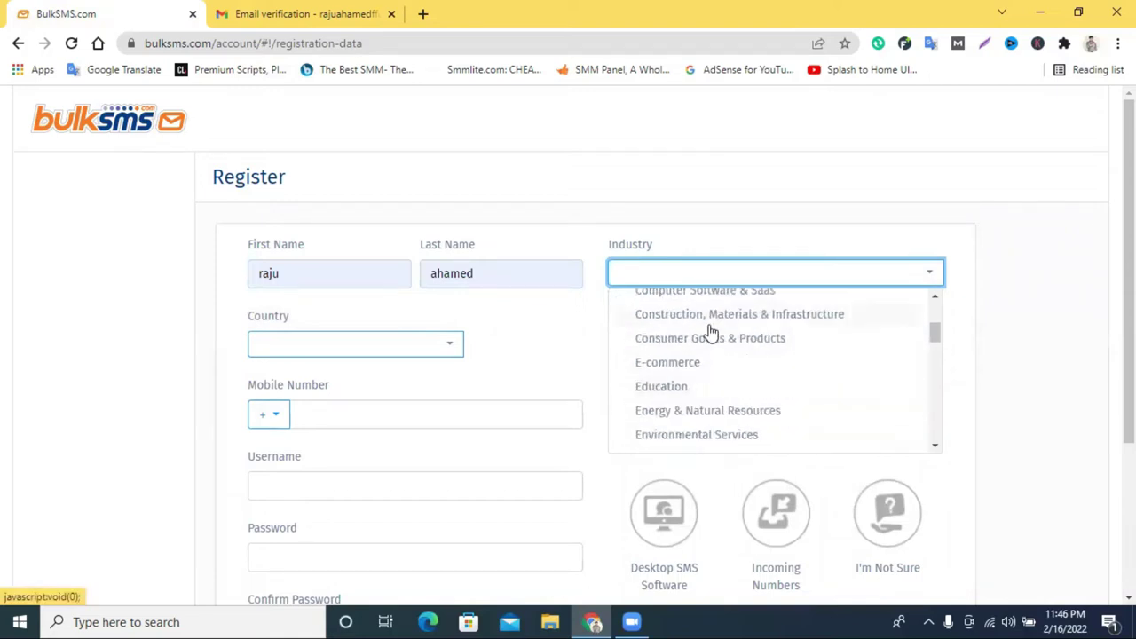
{"action": "left_click", "coordinate": [691, 366]}
Set the Country to Bangladesh.
{"action": "left_click", "coordinate": [347, 353]}
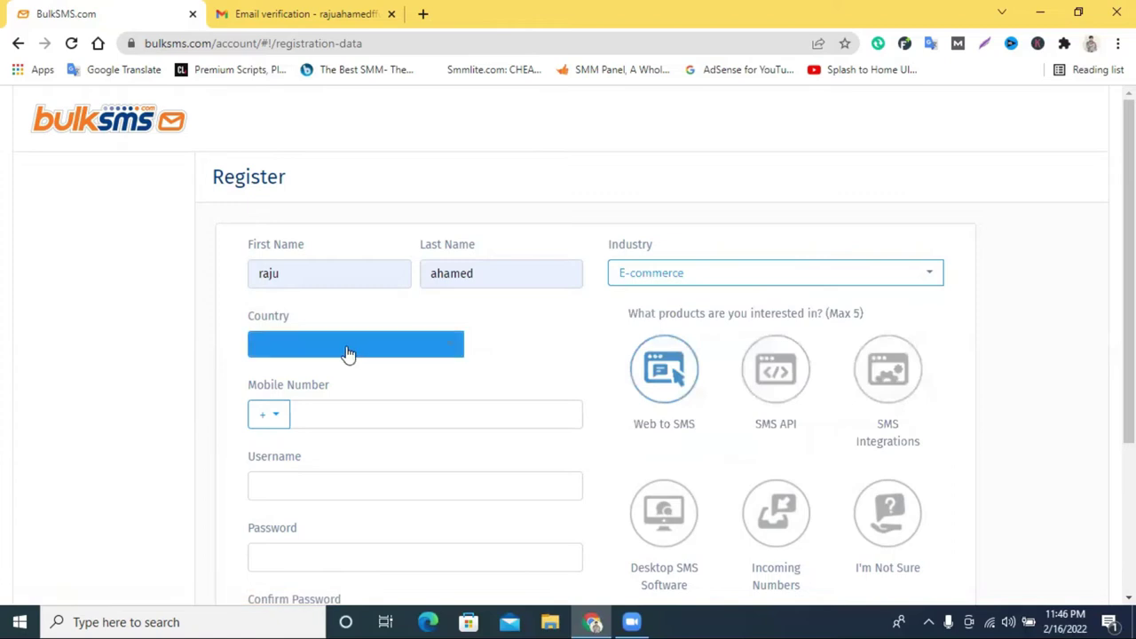
{"action": "scroll", "coordinate": [346, 453], "scroll_direction": "down", "scroll_amount": 5}
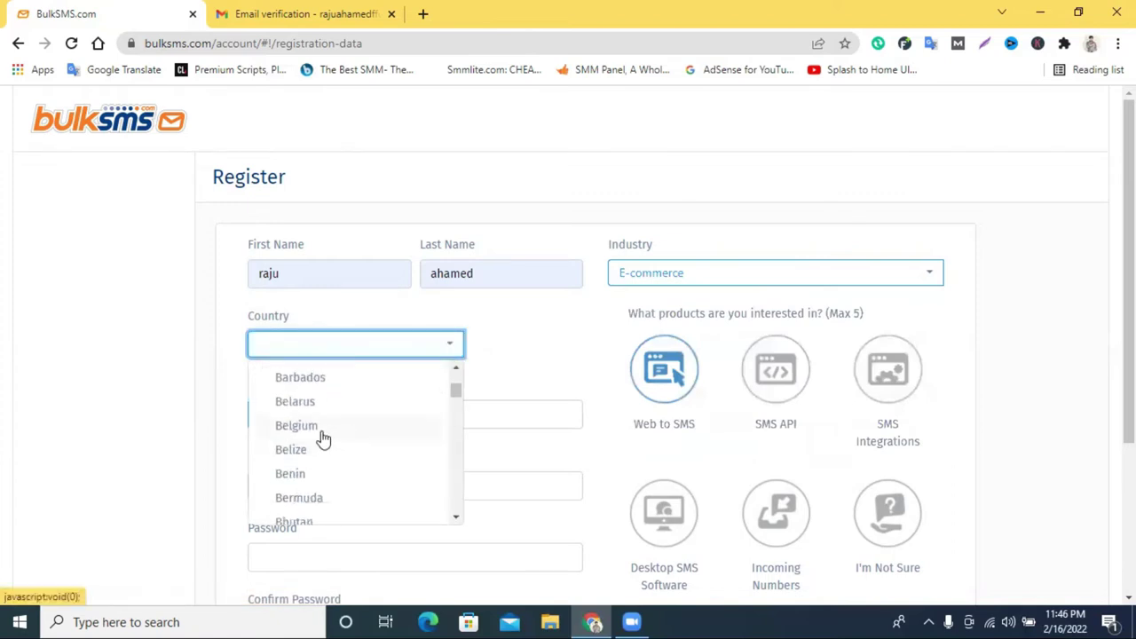
{"action": "scroll", "coordinate": [337, 475], "scroll_direction": "down", "scroll_amount": 4}
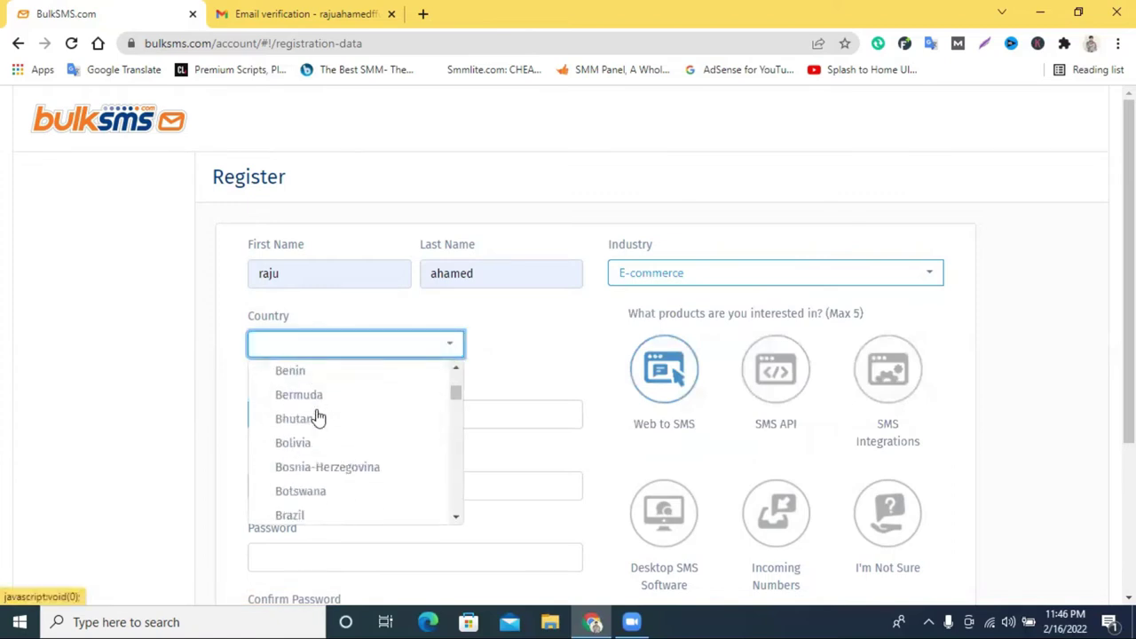
{"action": "scroll", "coordinate": [330, 457], "scroll_direction": "up", "scroll_amount": 3}
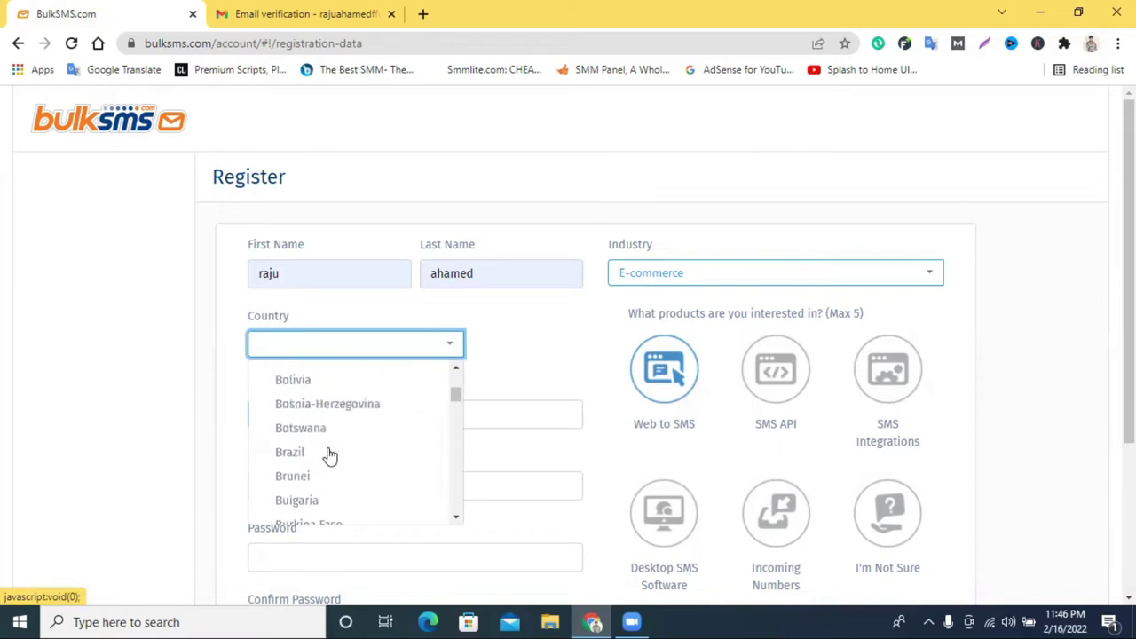
{"action": "scroll", "coordinate": [330, 460], "scroll_direction": "up", "scroll_amount": 1}
{"action": "scroll", "coordinate": [331, 460], "scroll_direction": "up", "scroll_amount": 1}
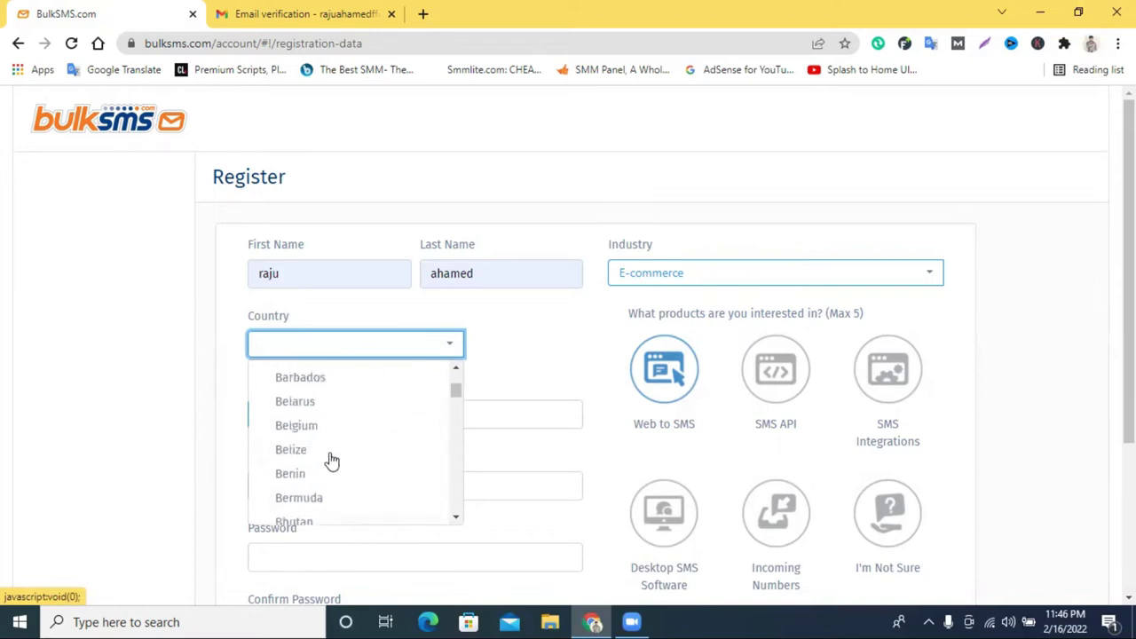
{"action": "scroll", "coordinate": [331, 459], "scroll_direction": "up", "scroll_amount": 1}
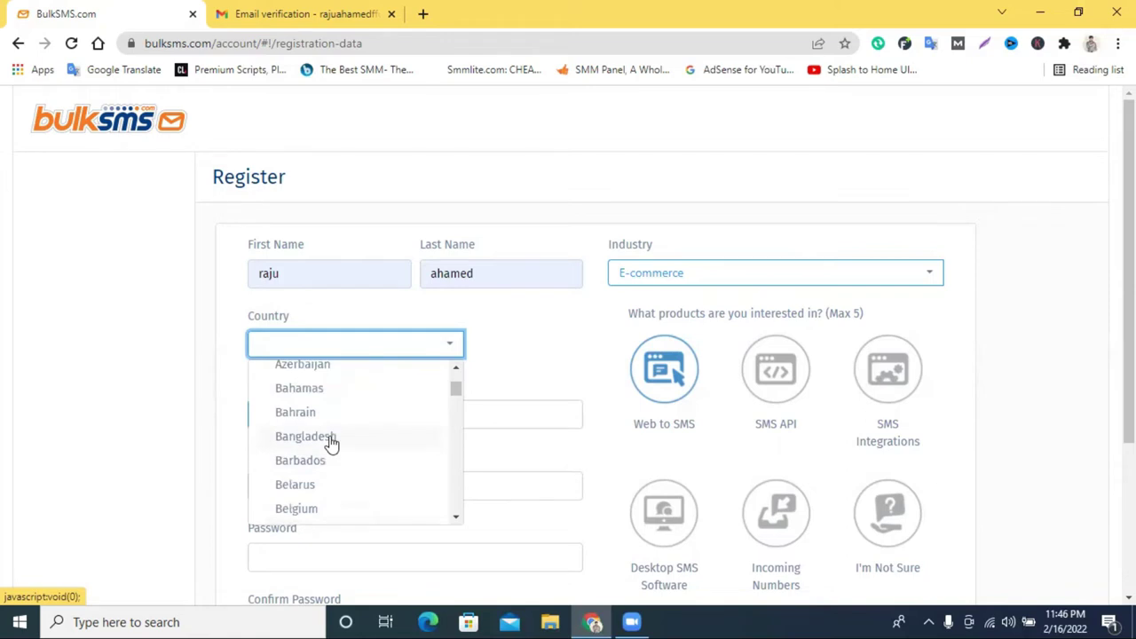
{"action": "left_click", "coordinate": [330, 439]}
{"action": "left_click", "coordinate": [281, 428]}
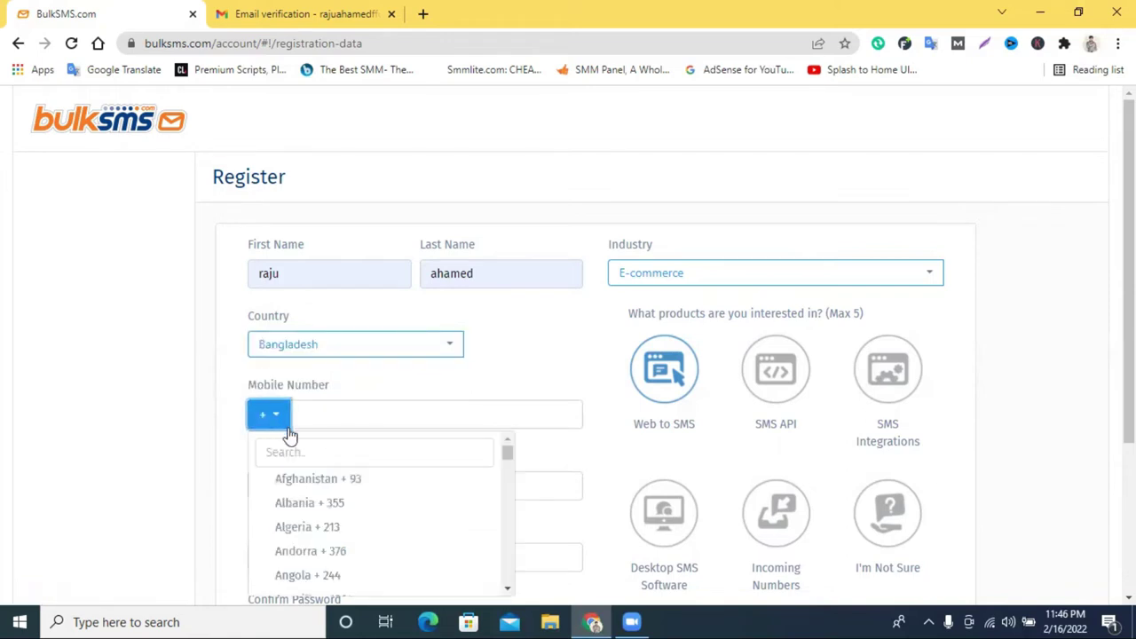
Choose the Bangladesh +880 code and fill the mobile number from a saved suggestion.
{"action": "scroll", "coordinate": [511, 395], "scroll_direction": "down", "scroll_amount": 2}
{"action": "scroll", "coordinate": [367, 381], "scroll_direction": "down", "scroll_amount": 2}
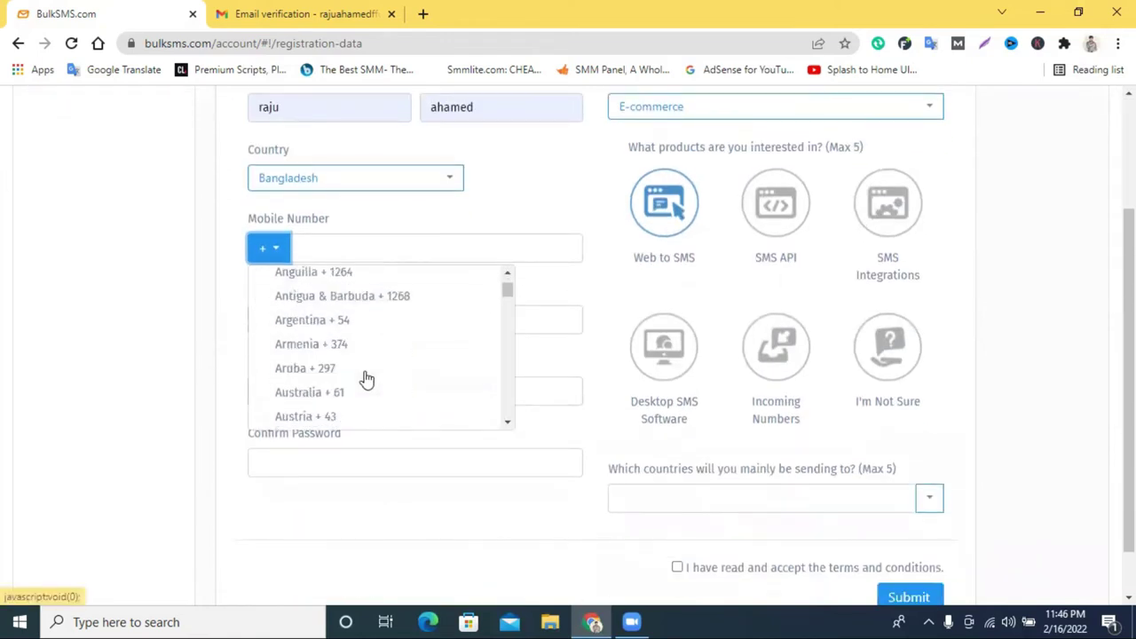
{"action": "scroll", "coordinate": [330, 372], "scroll_direction": "down", "scroll_amount": 2}
{"action": "left_click", "coordinate": [324, 345]}
{"action": "left_click", "coordinate": [364, 252]}
{"action": "left_click", "coordinate": [390, 293]}
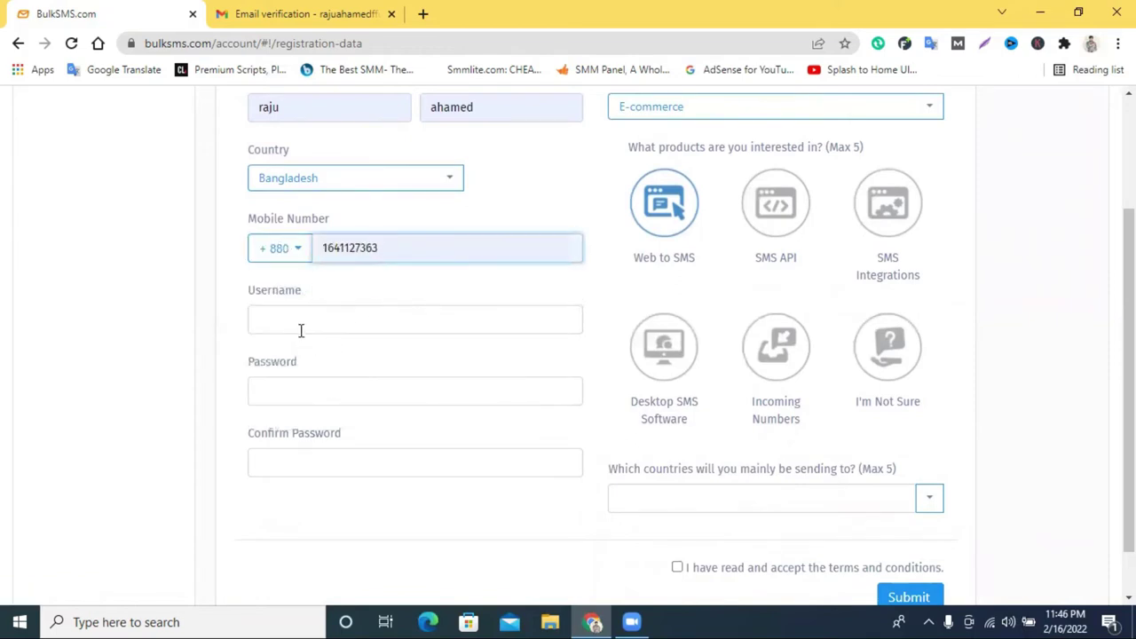
Replace the rejected username with a new lowercase username.
{"action": "left_click", "coordinate": [295, 321]}
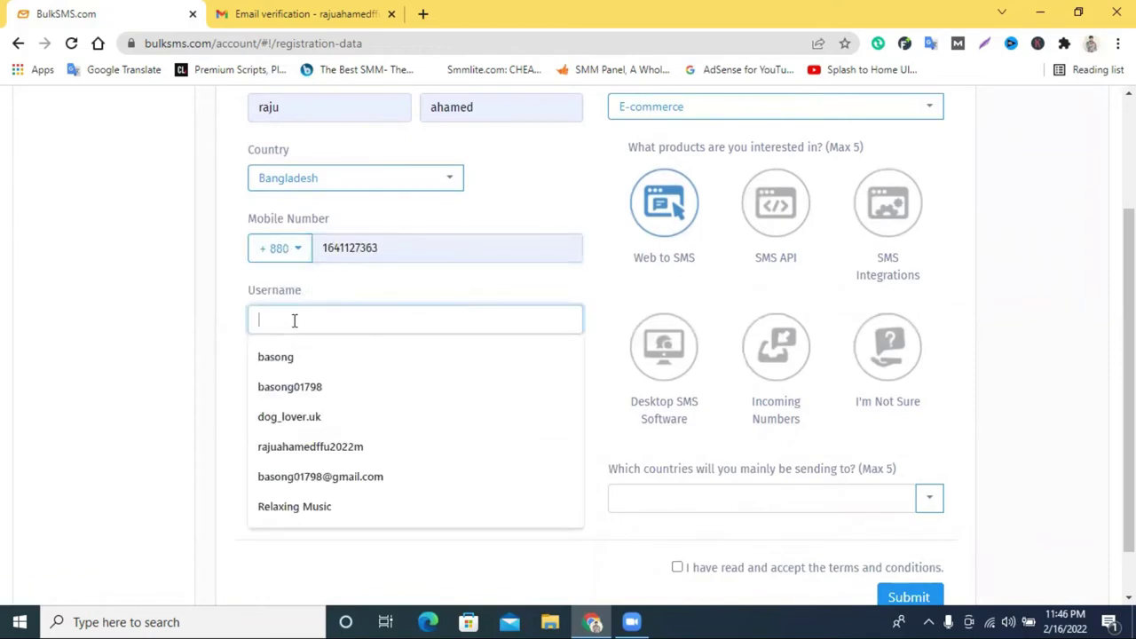
{"action": "left_click", "coordinate": [341, 416]}
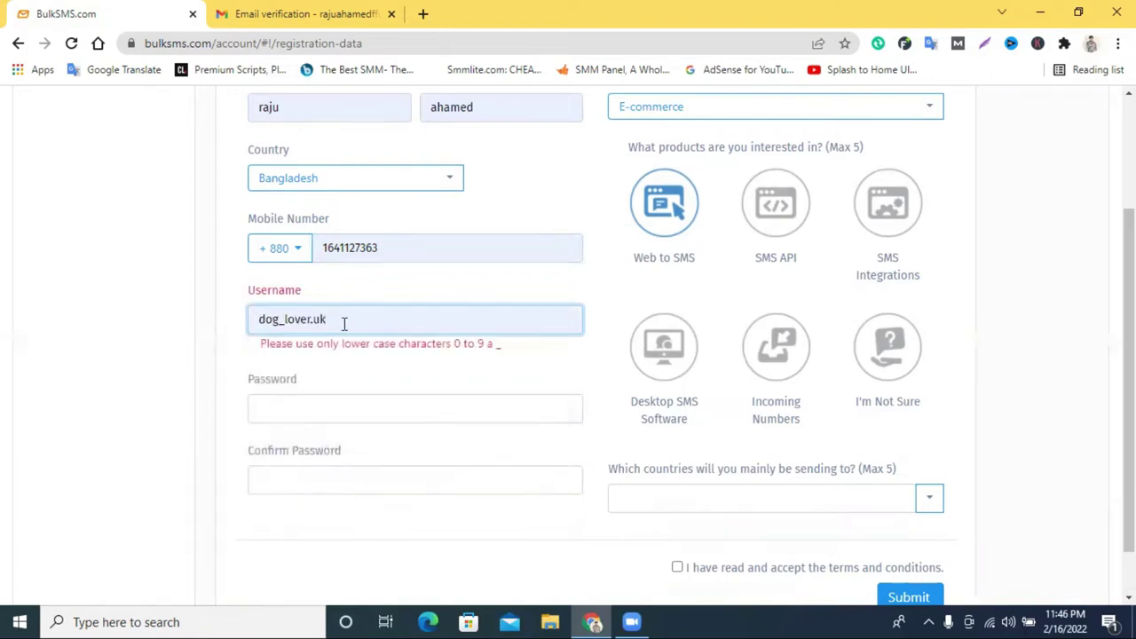
{"action": "left_click_drag", "start_coordinate": [348, 312], "coordinate": [114, 317]}
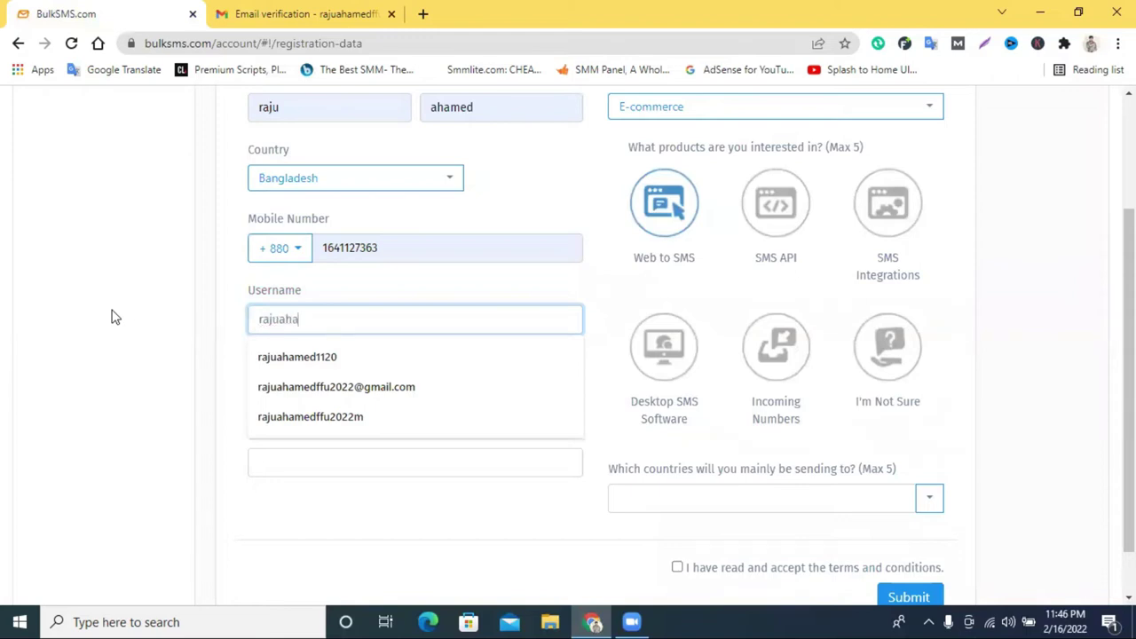
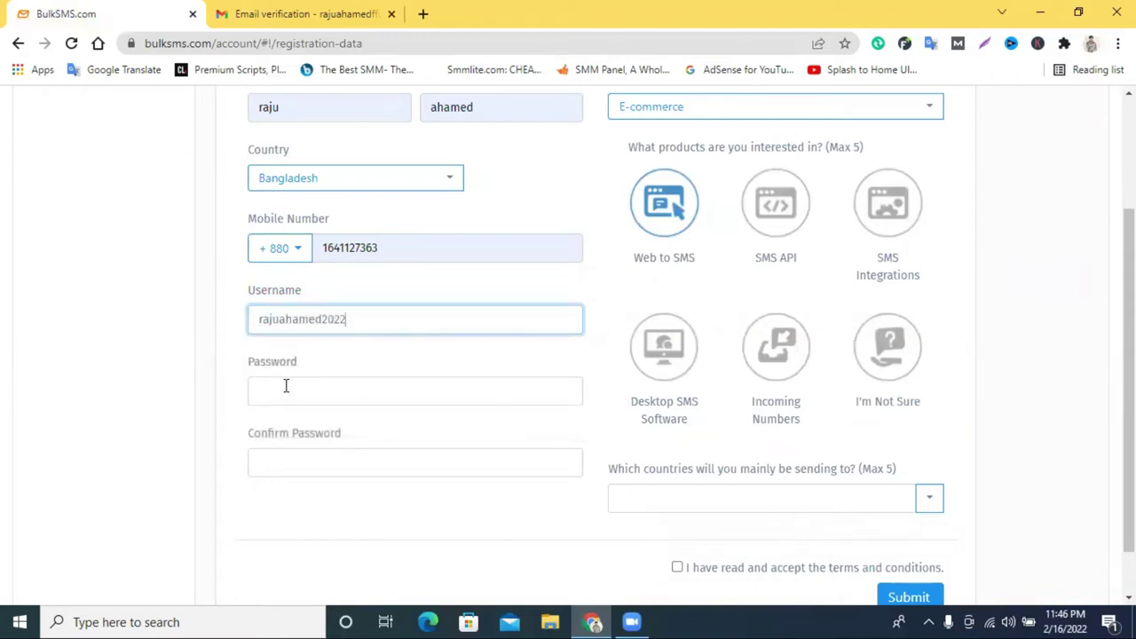
Clear the rejected password and type a new one in the Password field.
{"action": "left_click", "coordinate": [286, 385]}
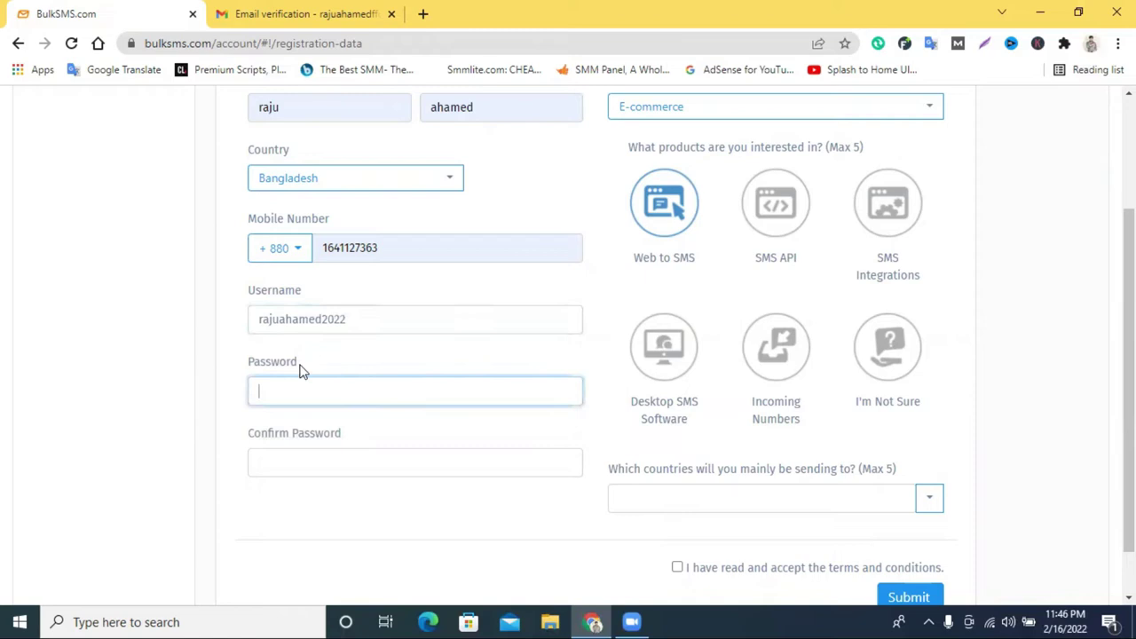
{"action": "double_click", "coordinate": [318, 322]}
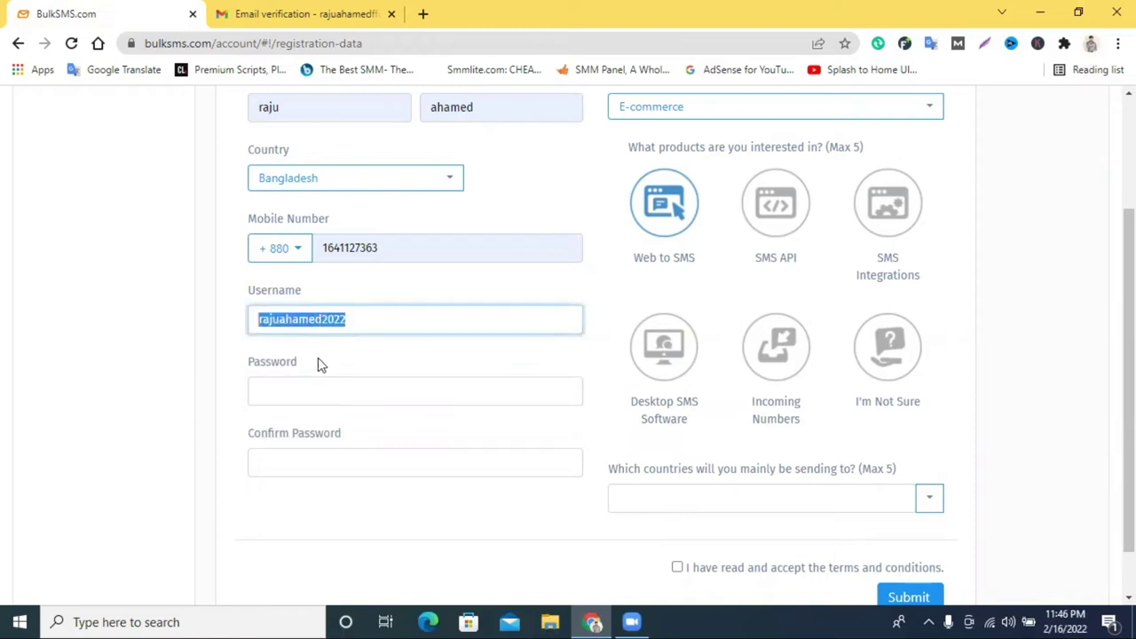
{"action": "left_click", "coordinate": [320, 387]}
{"action": "key", "text": "ctrl+v"}
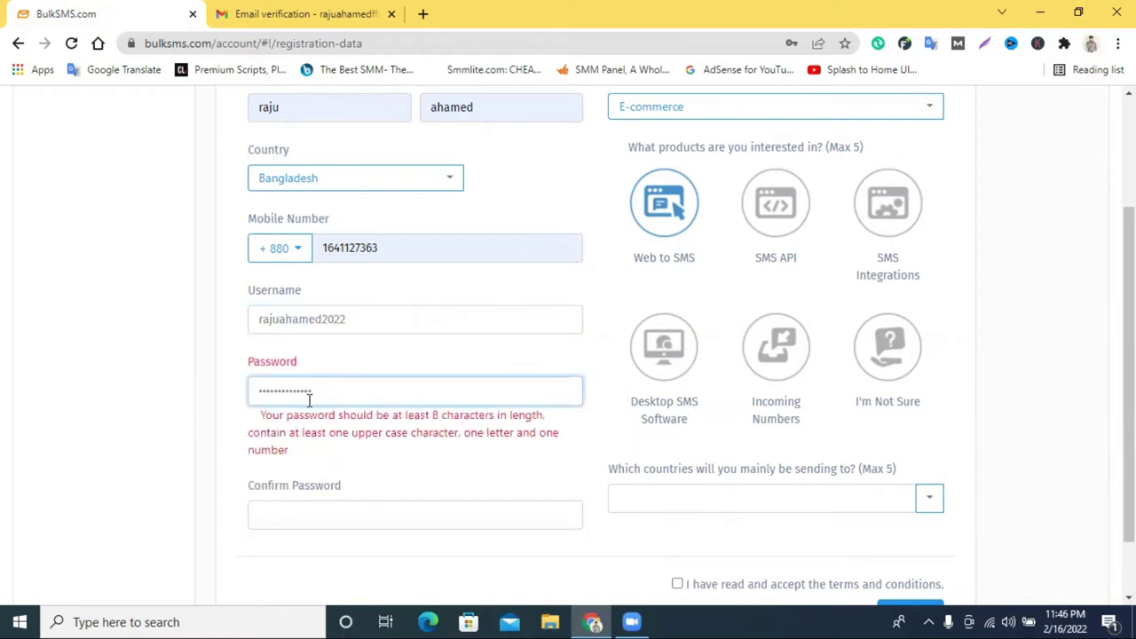
{"action": "double_click", "coordinate": [311, 393]}
{"action": "key", "text": "BackSpace"}
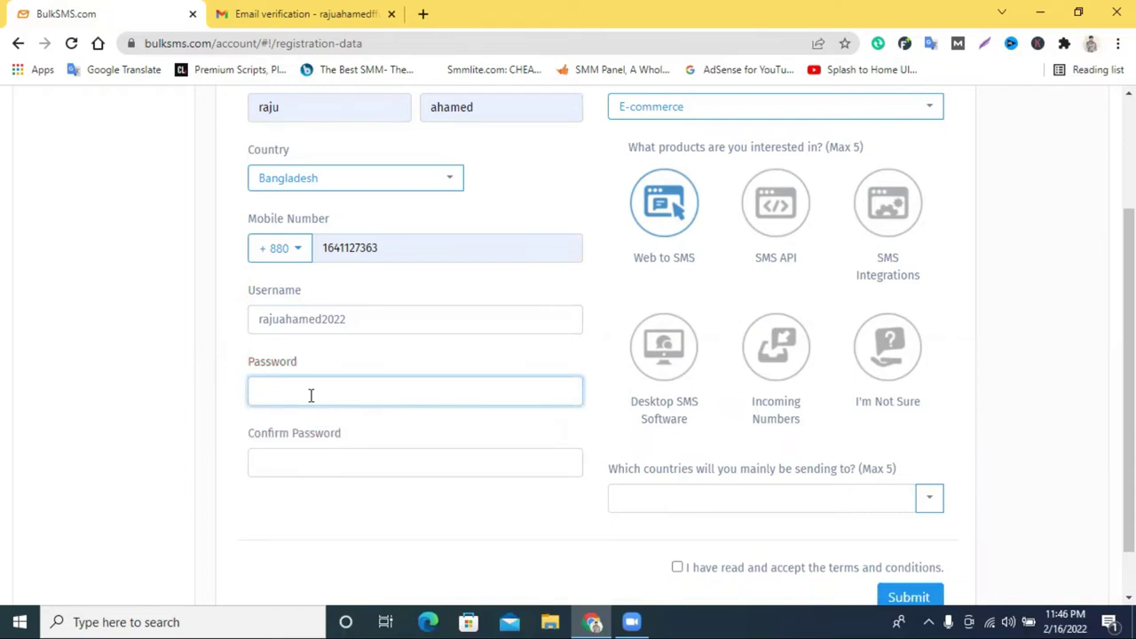
{"action": "type", "text": "•"}
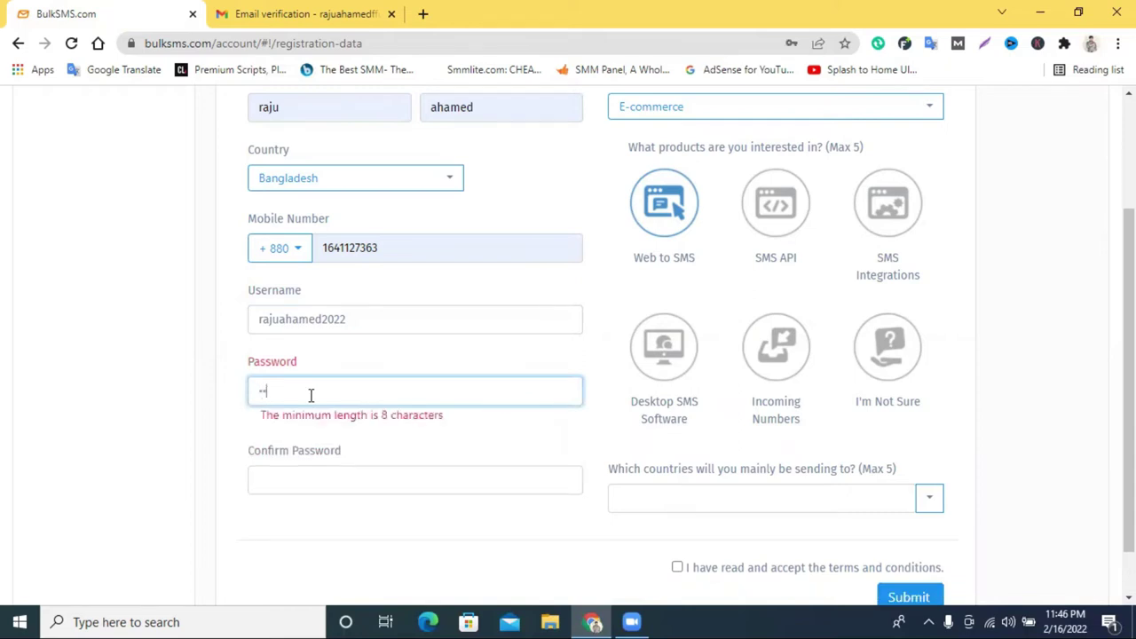
{"action": "type", "text": "•••••••"}
Re-enter the password in Confirm Password and scroll to the bottom of the form.
{"action": "left_click", "coordinate": [303, 452]}
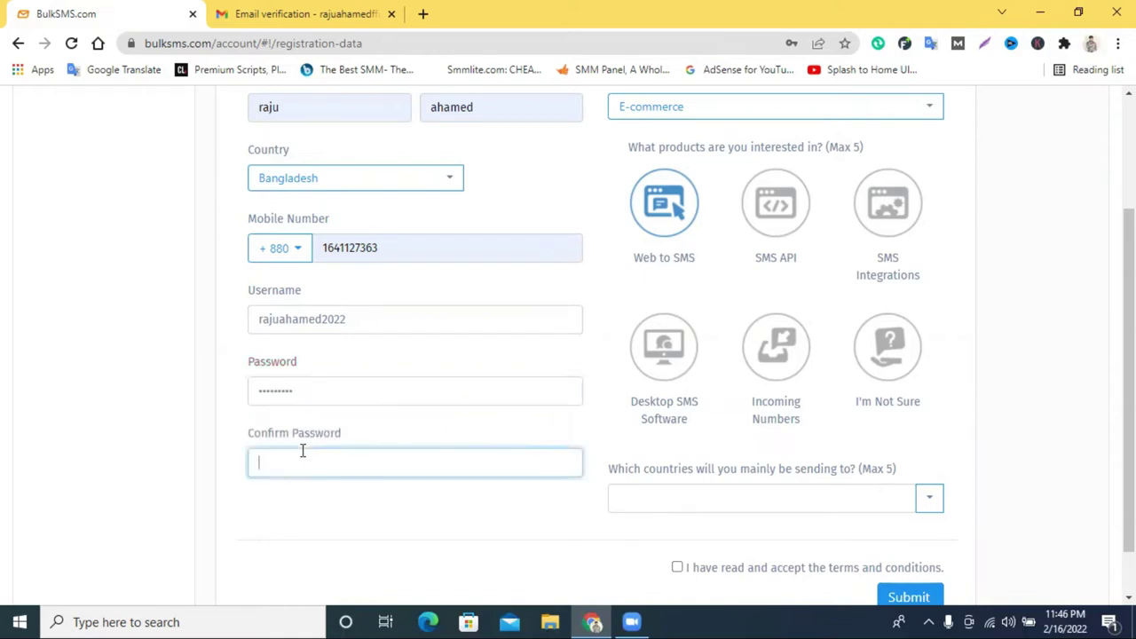
{"action": "type", "text": "•"}
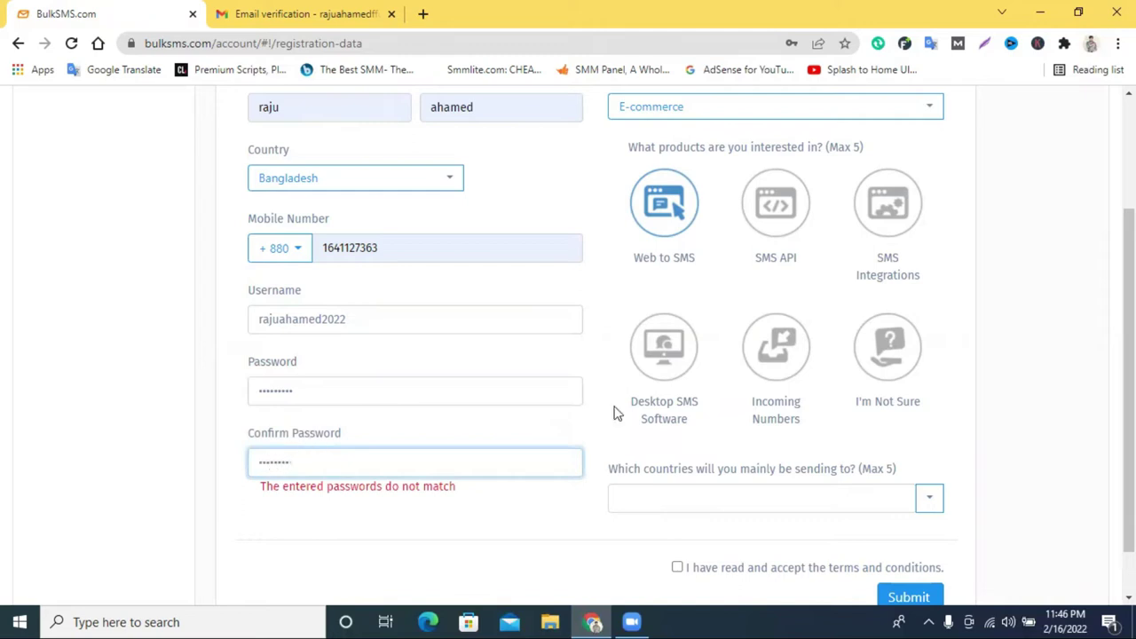
{"action": "left_click", "coordinate": [423, 528]}
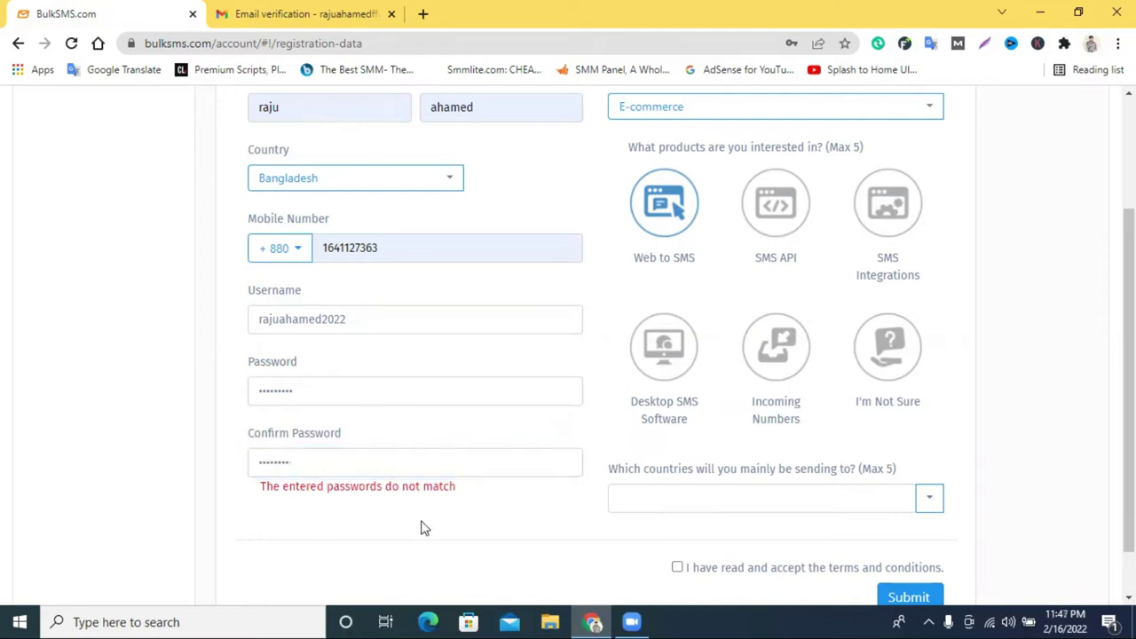
{"action": "double_click", "coordinate": [374, 396]}
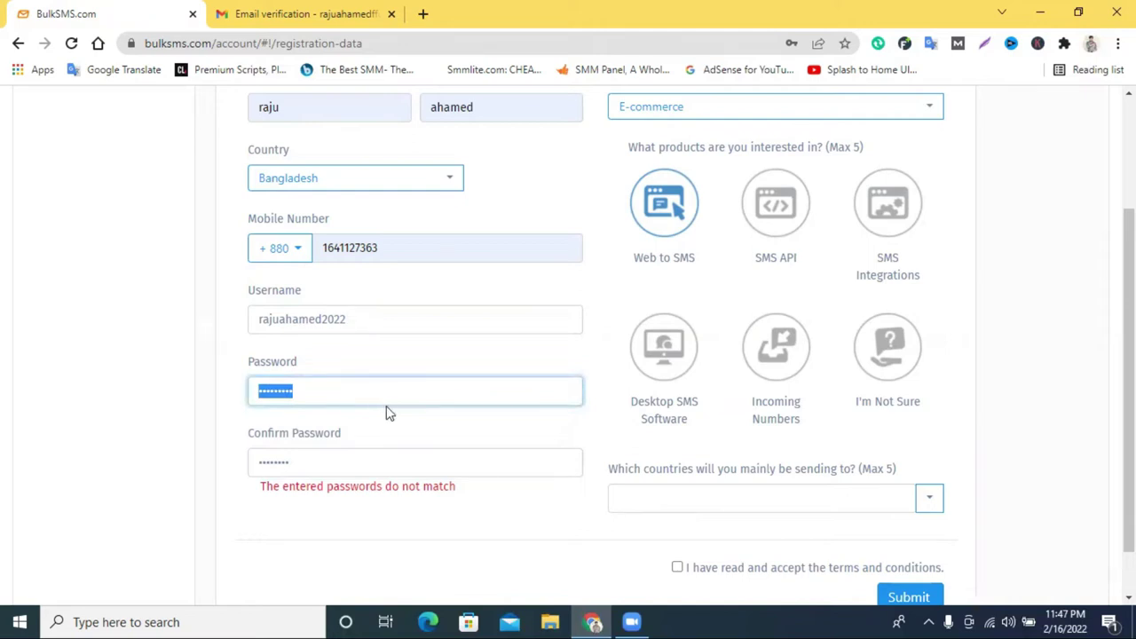
{"action": "left_click", "coordinate": [358, 467]}
{"action": "type", "text": "•"}
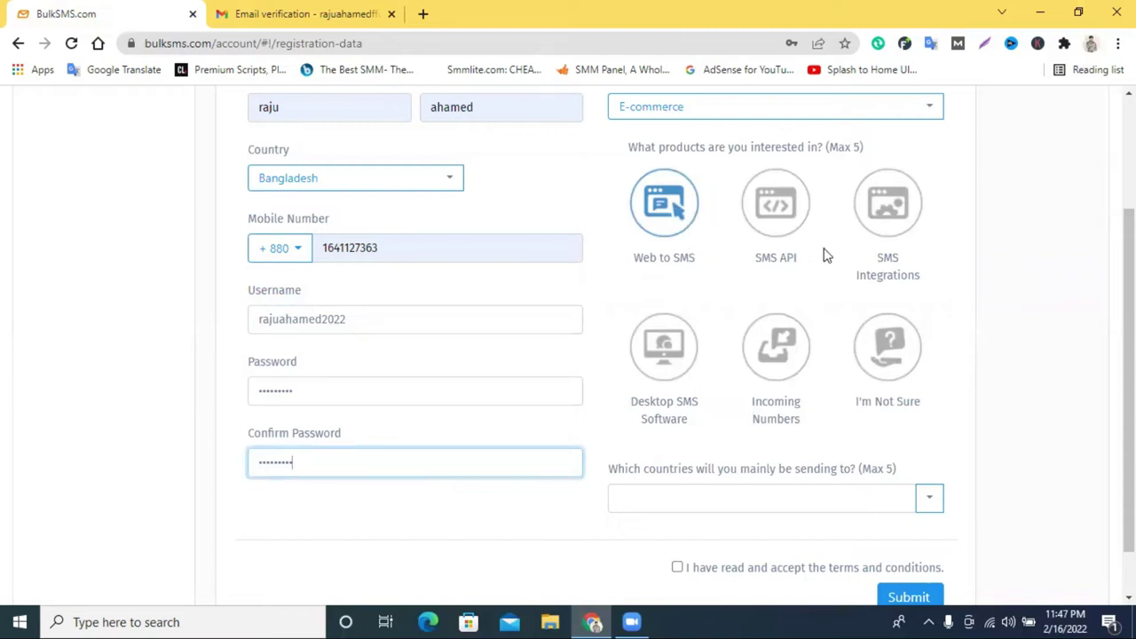
{"action": "left_click", "coordinate": [676, 209]}
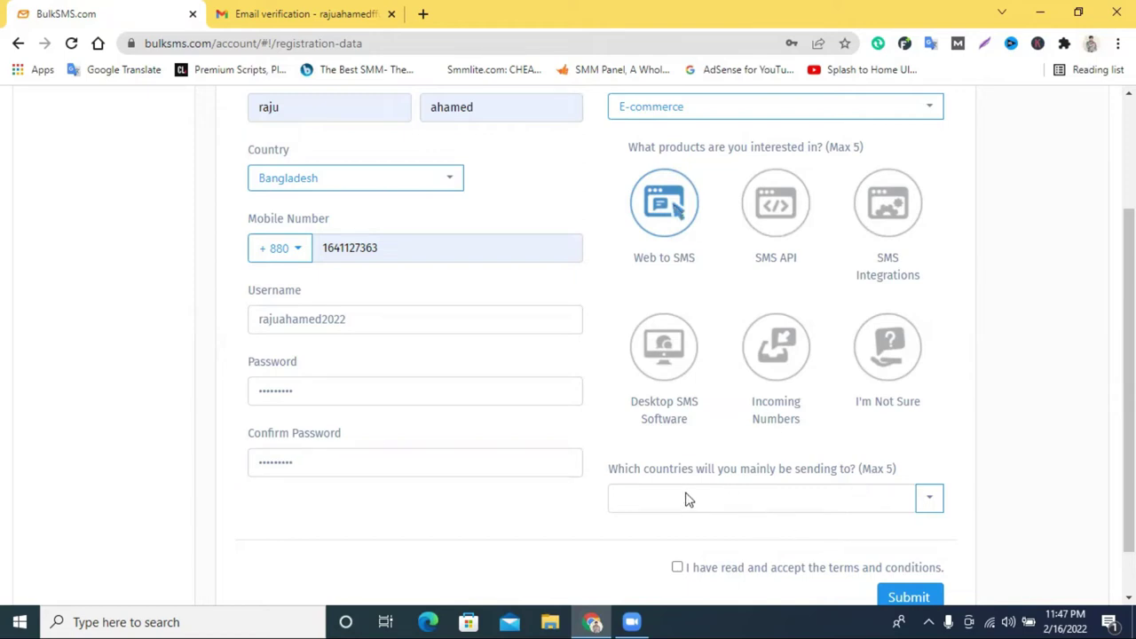
{"action": "scroll", "coordinate": [790, 490], "scroll_direction": "down", "scroll_amount": 1}
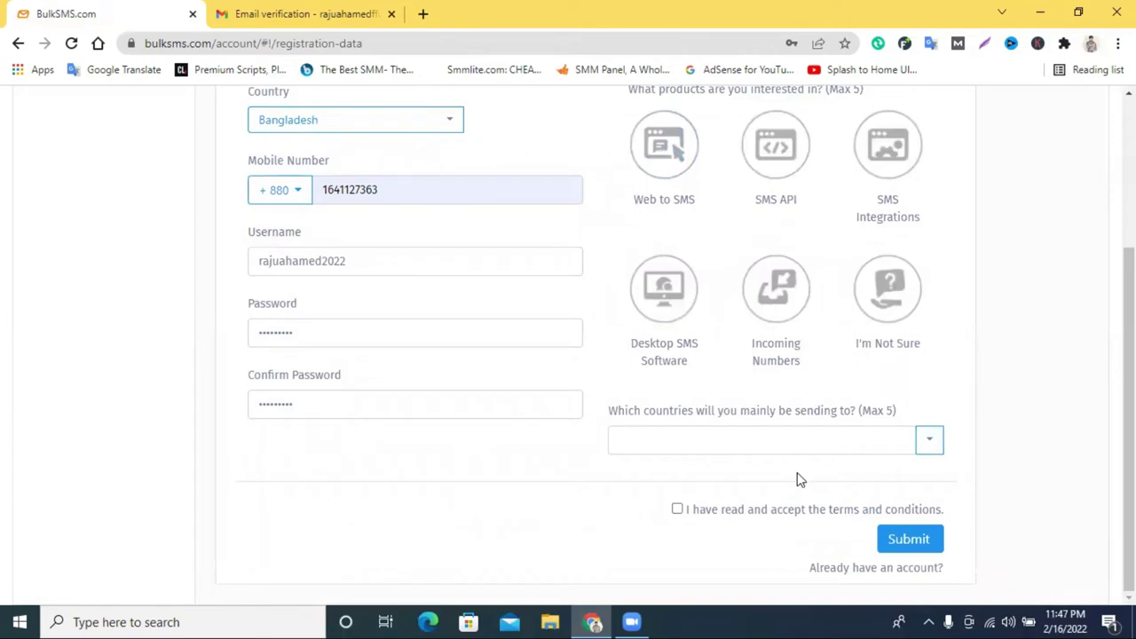
Add United States of America, United Kingdom and South Africa as sending countries.
{"action": "left_click", "coordinate": [930, 443]}
{"action": "scroll", "coordinate": [766, 396], "scroll_direction": "down", "scroll_amount": 8}
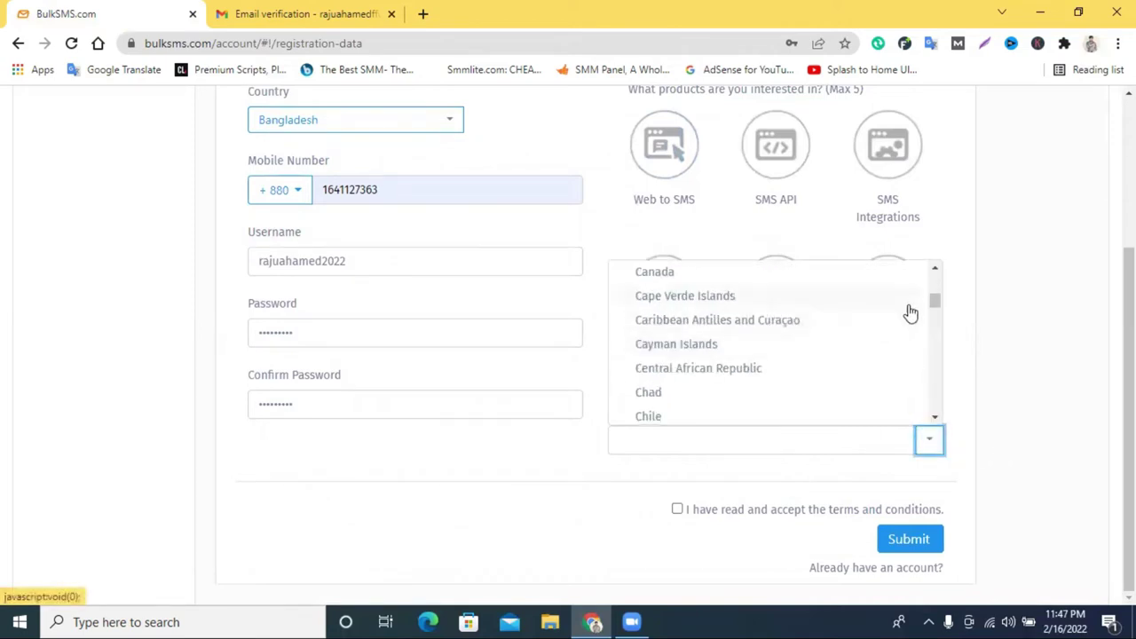
{"action": "left_click_drag", "start_coordinate": [938, 305], "coordinate": [933, 432]}
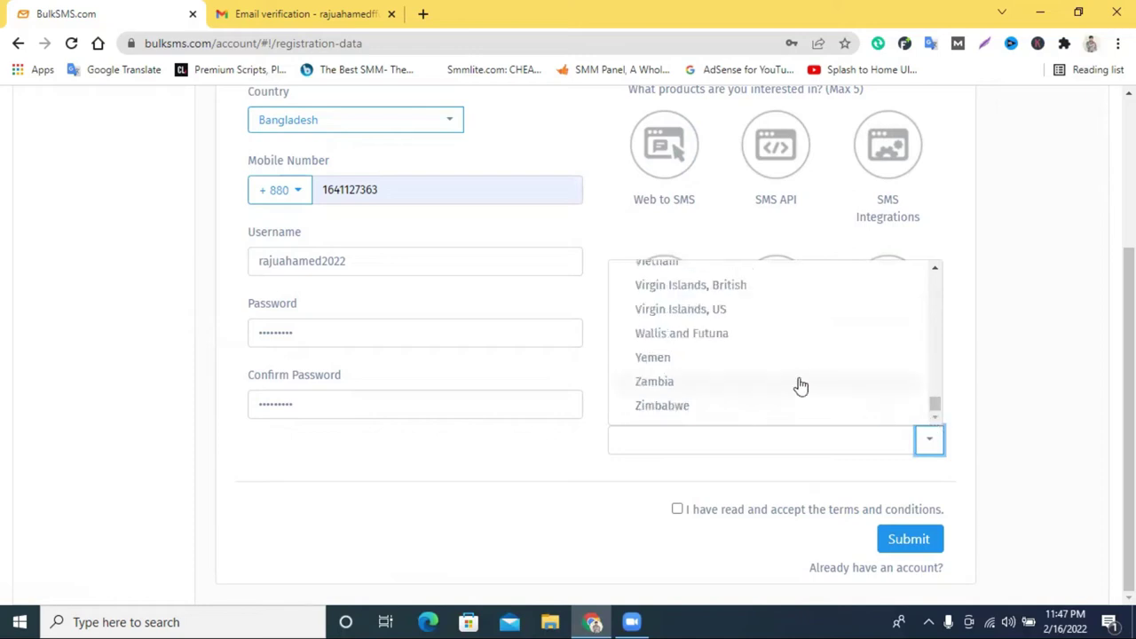
{"action": "scroll", "coordinate": [801, 385], "scroll_direction": "up", "scroll_amount": 1}
{"action": "scroll", "coordinate": [750, 365], "scroll_direction": "up", "scroll_amount": 1}
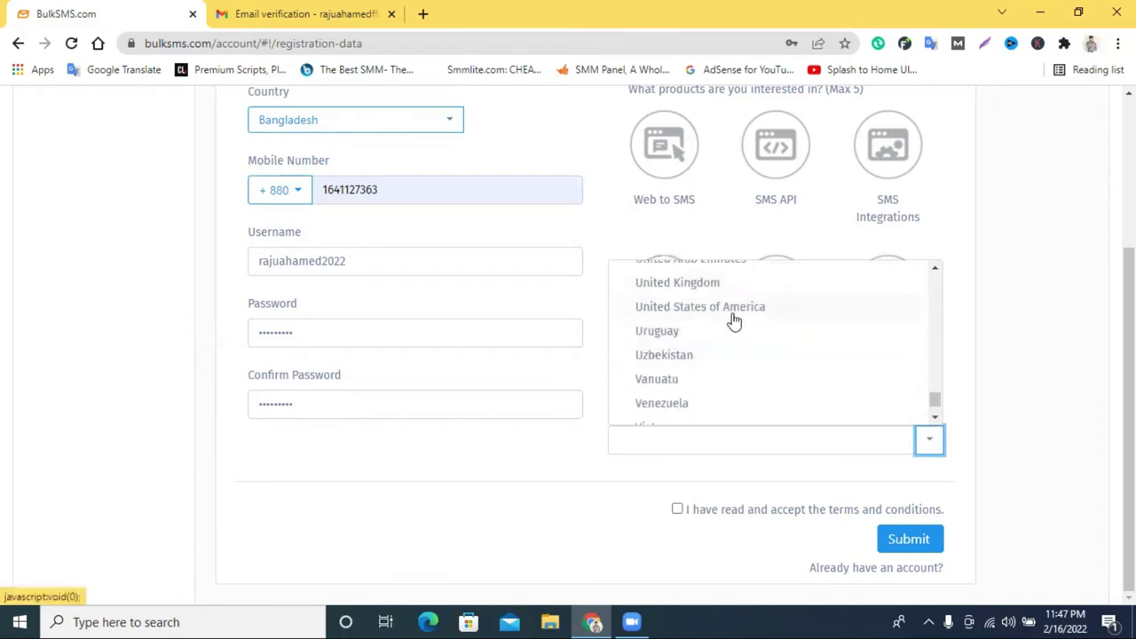
{"action": "left_click", "coordinate": [733, 320]}
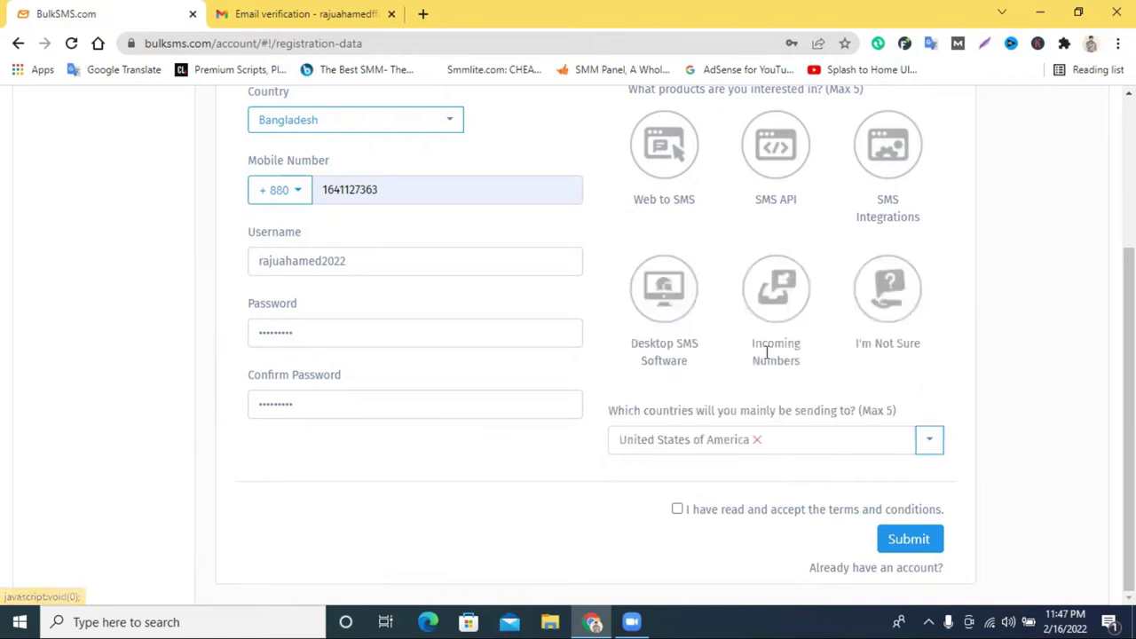
{"action": "left_click", "coordinate": [930, 446]}
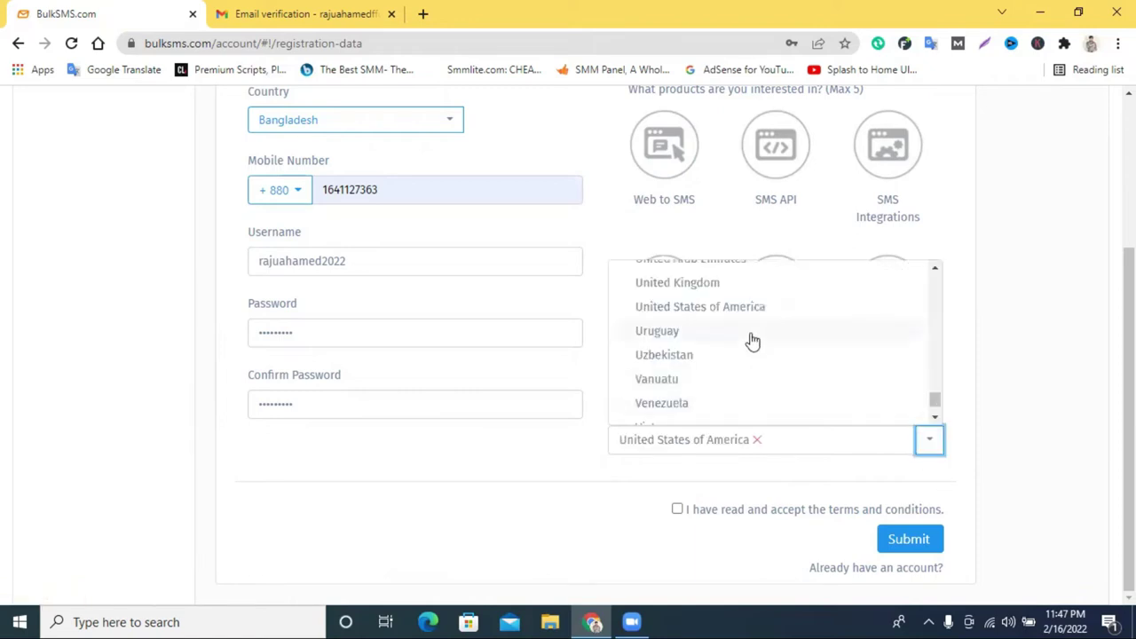
{"action": "left_click", "coordinate": [715, 293]}
{"action": "left_click", "coordinate": [929, 440]}
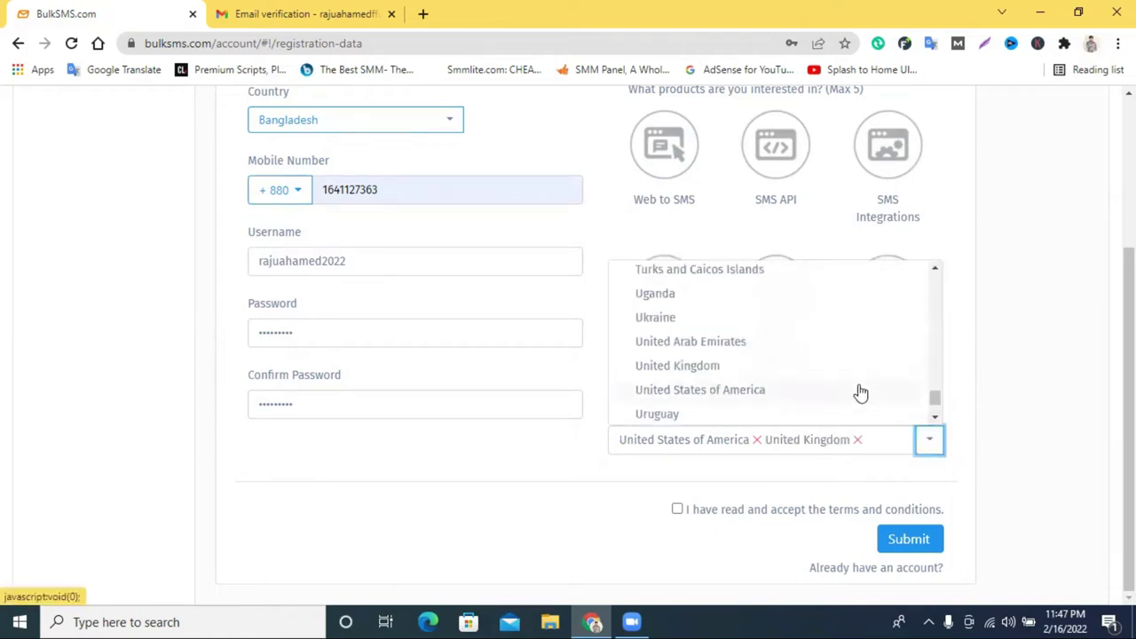
{"action": "scroll", "coordinate": [744, 345], "scroll_direction": "up", "scroll_amount": 1}
{"action": "scroll", "coordinate": [744, 345], "scroll_direction": "up", "scroll_amount": 2}
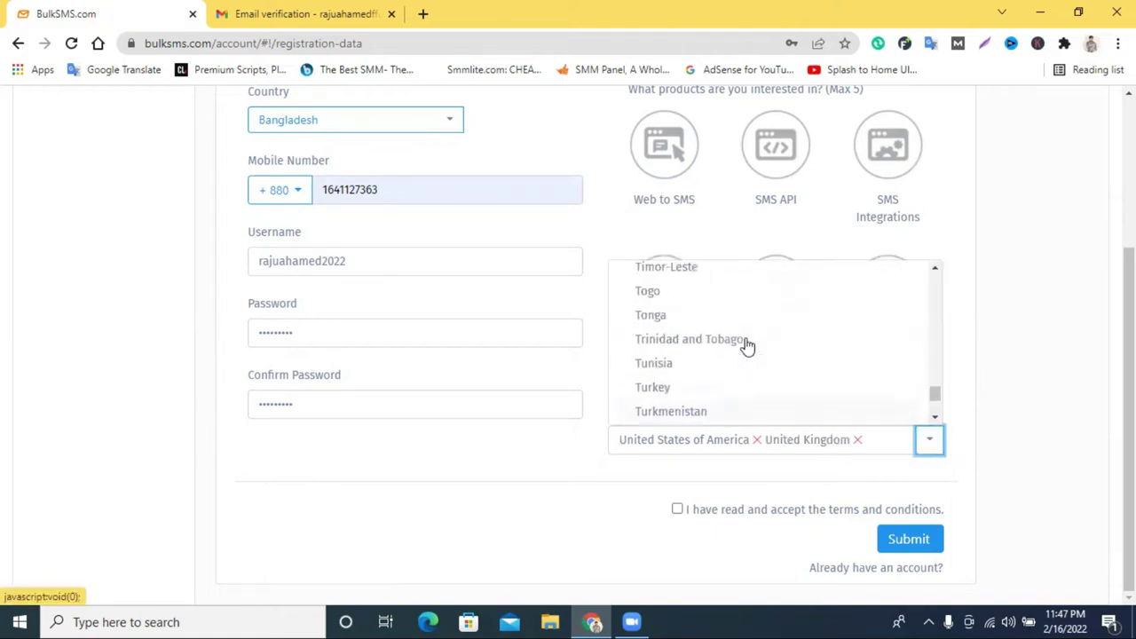
{"action": "scroll", "coordinate": [698, 338], "scroll_direction": "up", "scroll_amount": 4}
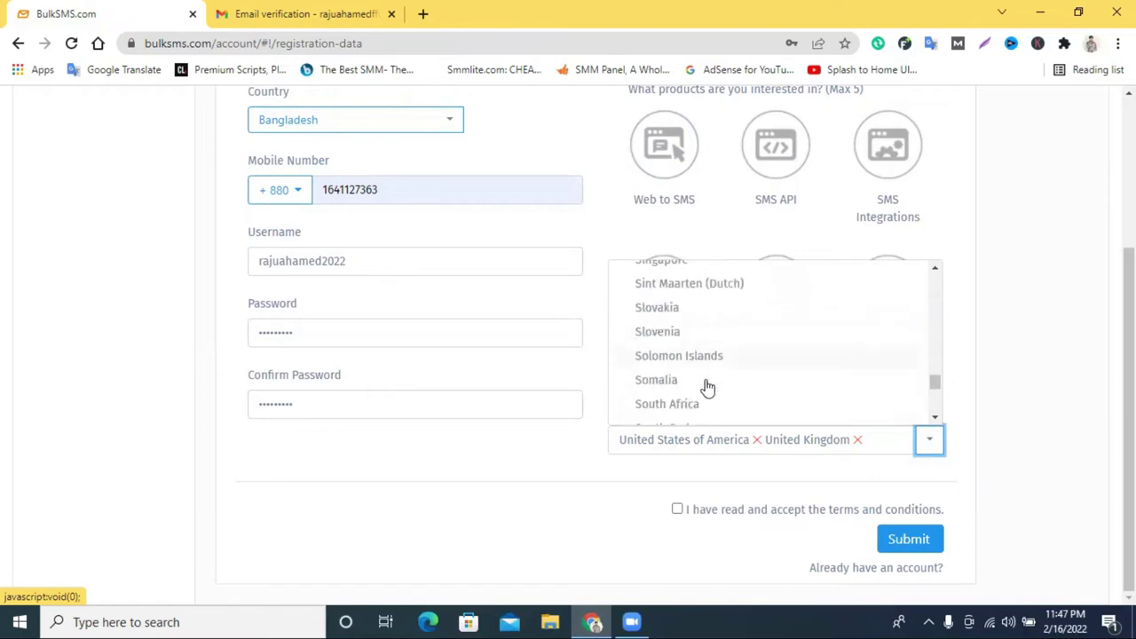
{"action": "left_click", "coordinate": [697, 405]}
Add Andorra and Australia as sending countries and accept the terms and conditions.
{"action": "scroll", "coordinate": [807, 350], "scroll_direction": "up", "scroll_amount": 6}
{"action": "scroll", "coordinate": [795, 347], "scroll_direction": "up", "scroll_amount": 8}
{"action": "scroll", "coordinate": [797, 355], "scroll_direction": "up", "scroll_amount": 8}
{"action": "scroll", "coordinate": [797, 357], "scroll_direction": "up", "scroll_amount": 8}
{"action": "scroll", "coordinate": [797, 357], "scroll_direction": "up", "scroll_amount": 10}
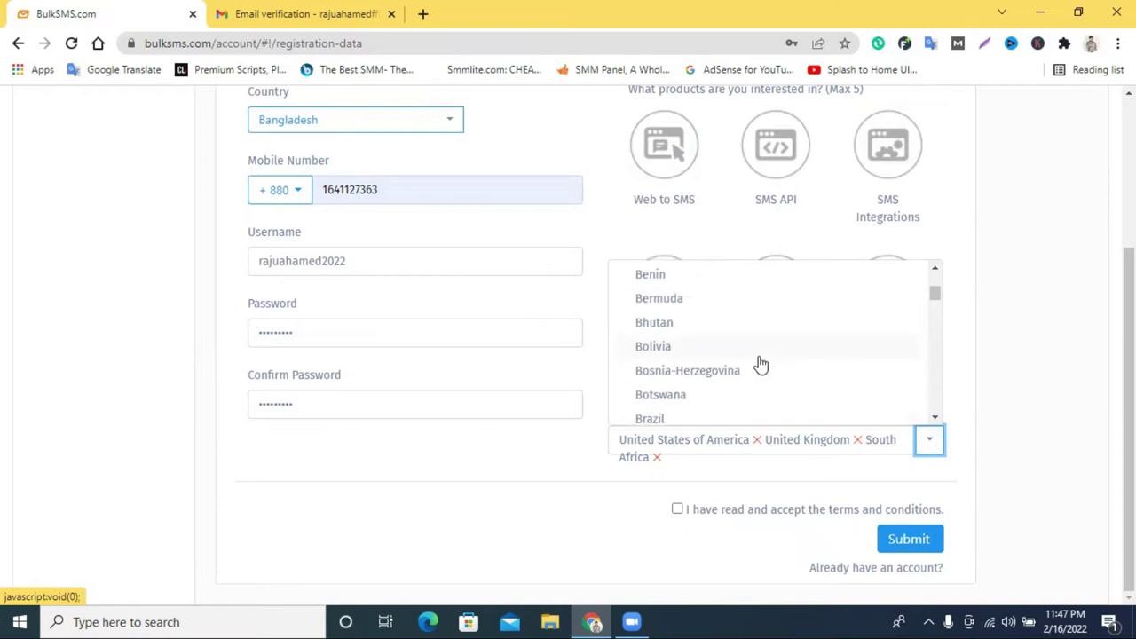
{"action": "scroll", "coordinate": [717, 362], "scroll_direction": "up", "scroll_amount": 6}
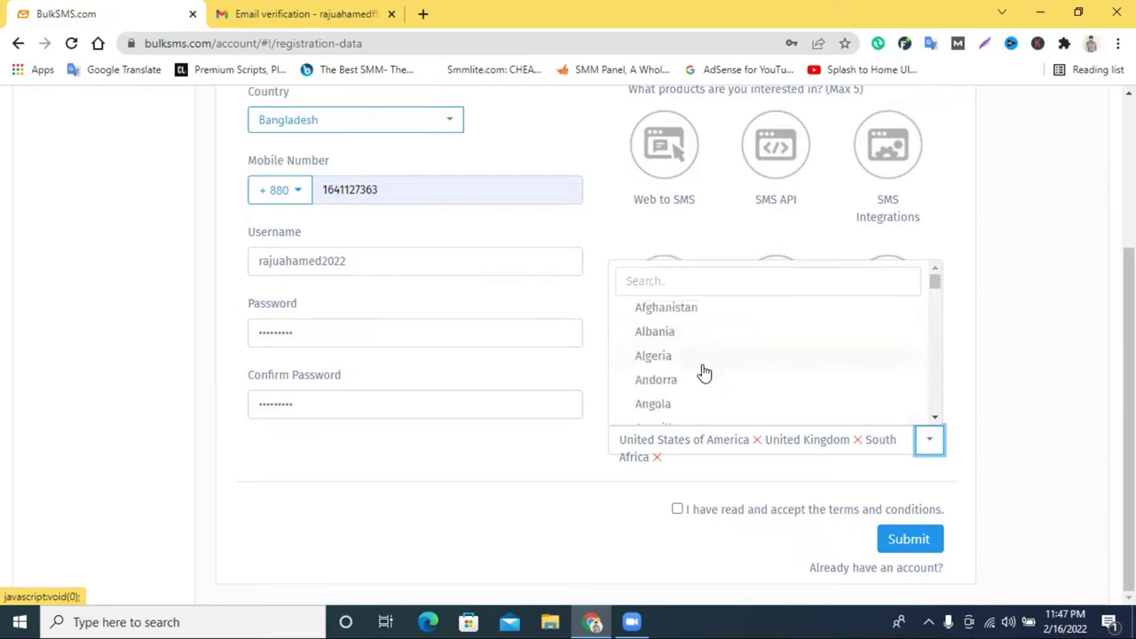
{"action": "left_click", "coordinate": [697, 380]}
{"action": "left_click", "coordinate": [932, 444]}
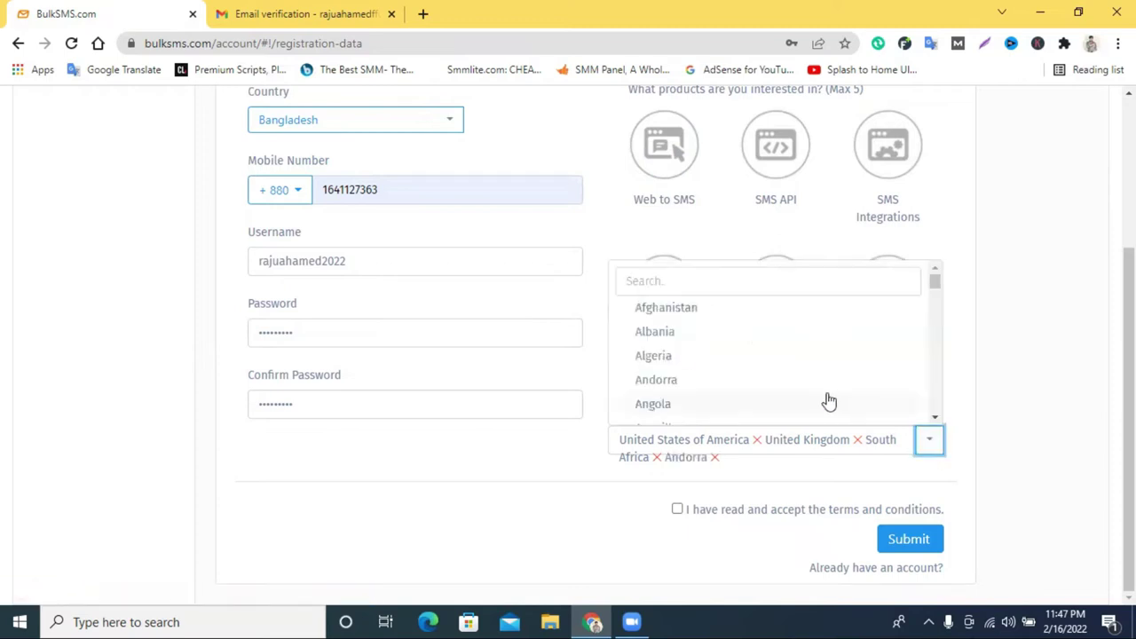
{"action": "scroll", "coordinate": [799, 390], "scroll_direction": "down", "scroll_amount": 2}
{"action": "left_click", "coordinate": [751, 382]}
{"action": "left_click", "coordinate": [931, 444]}
{"action": "scroll", "coordinate": [782, 373], "scroll_direction": "down", "scroll_amount": 3}
{"action": "left_click", "coordinate": [930, 444]}
{"action": "left_click", "coordinate": [677, 510]}
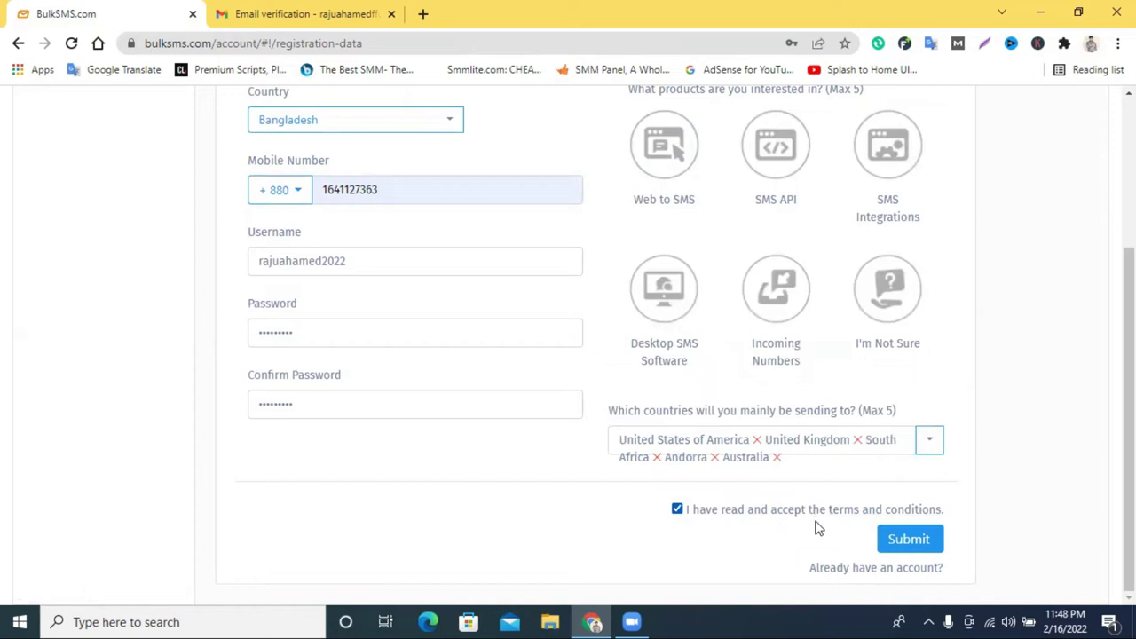
Submit the registration, append '3' to the unavailable username, and resubmit.
{"action": "left_click", "coordinate": [919, 551]}
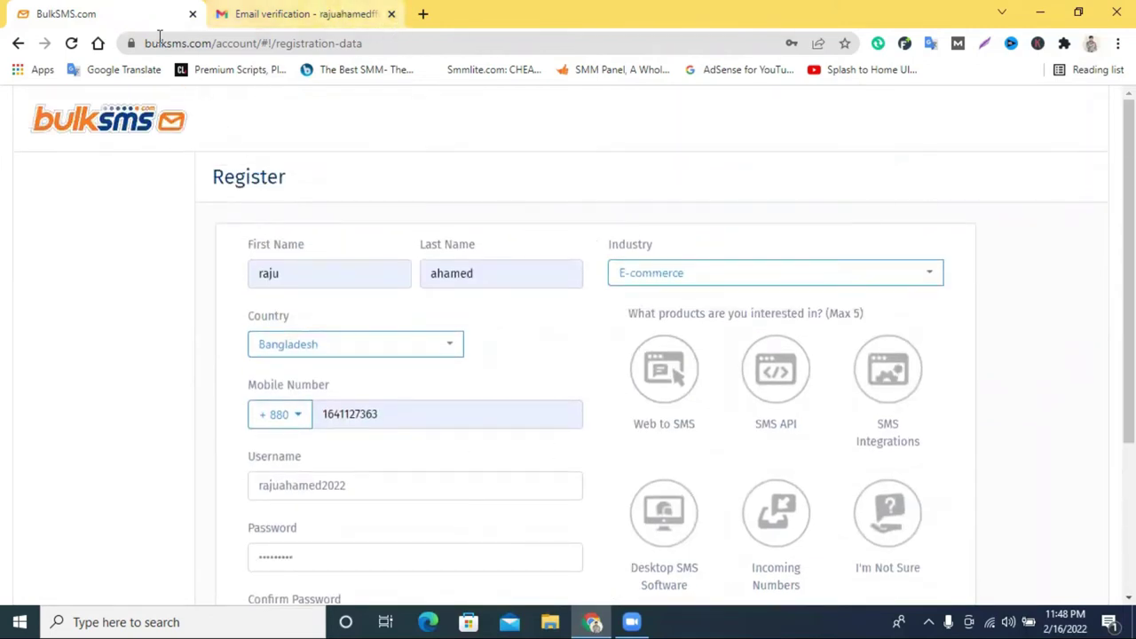
{"action": "scroll", "coordinate": [487, 325], "scroll_direction": "down", "scroll_amount": 3}
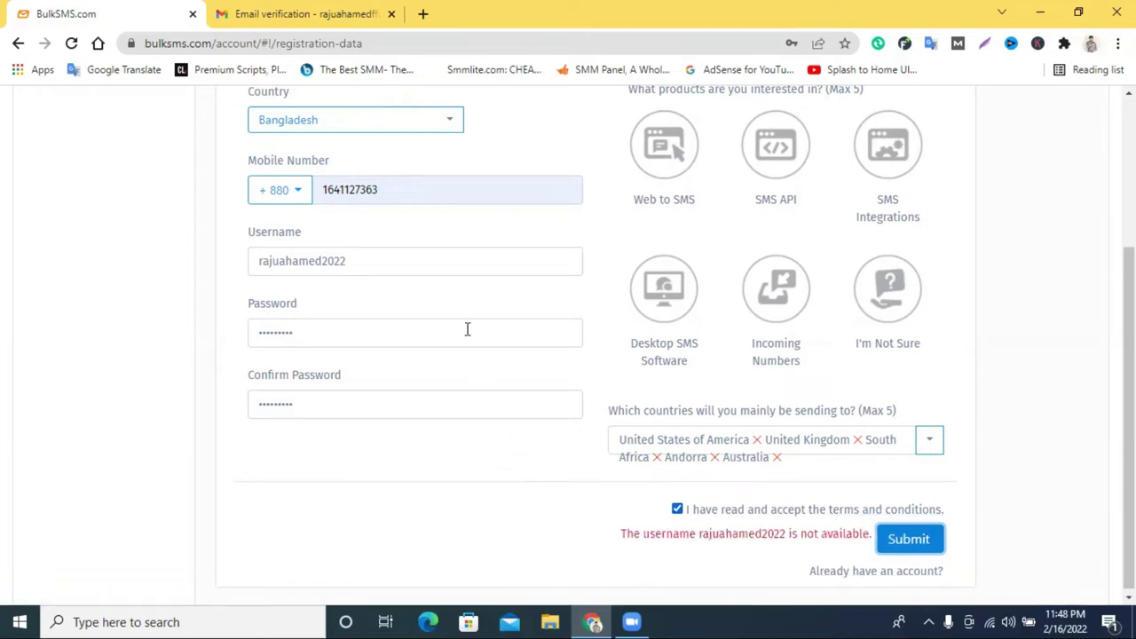
{"action": "left_click", "coordinate": [389, 265]}
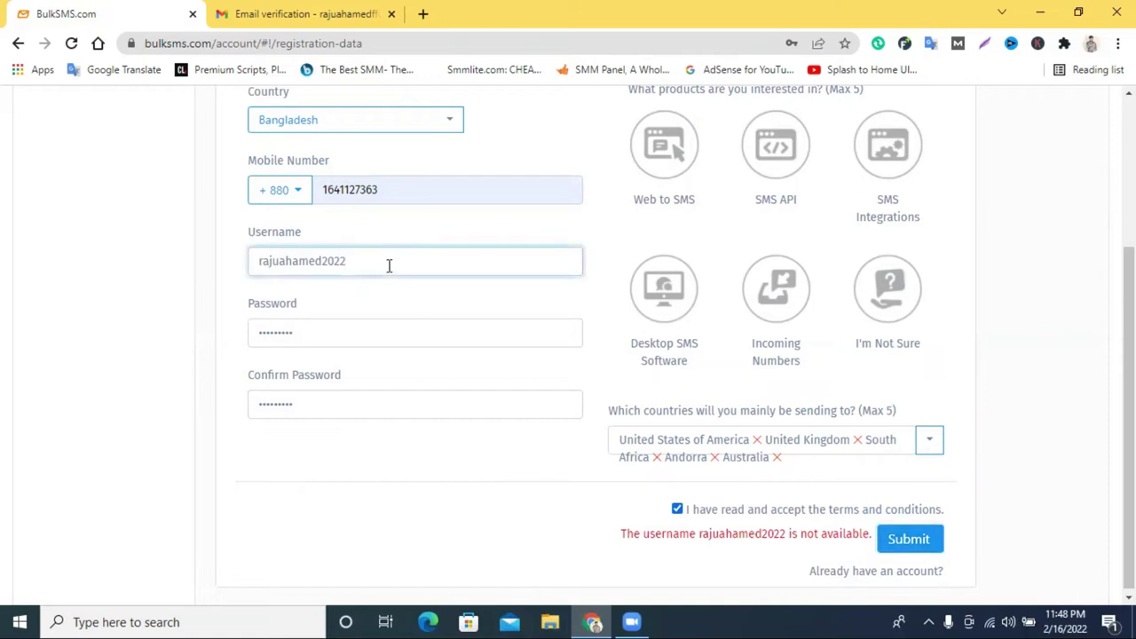
{"action": "type", "text": "3"}
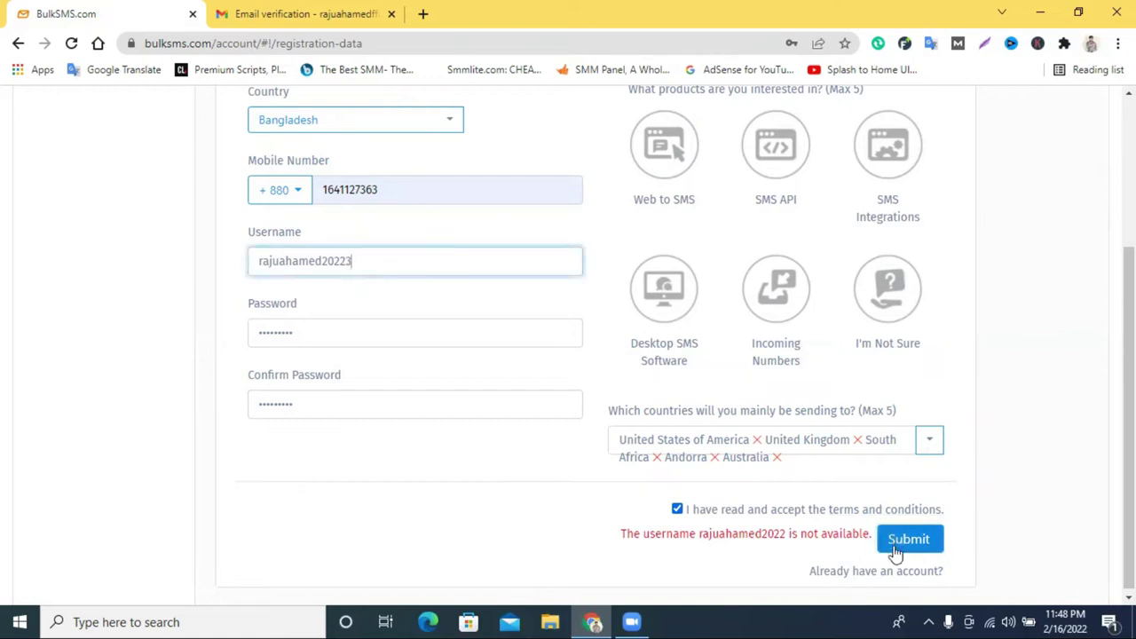
{"action": "left_click", "coordinate": [892, 543]}
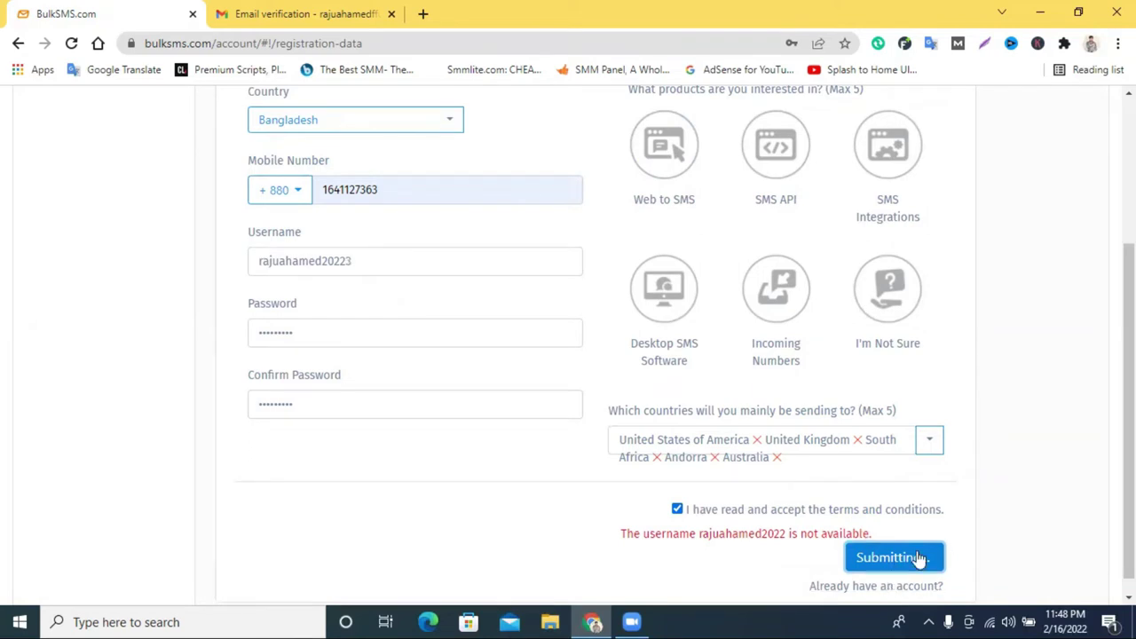
{"action": "scroll", "coordinate": [923, 551], "scroll_direction": "down", "scroll_amount": 1}
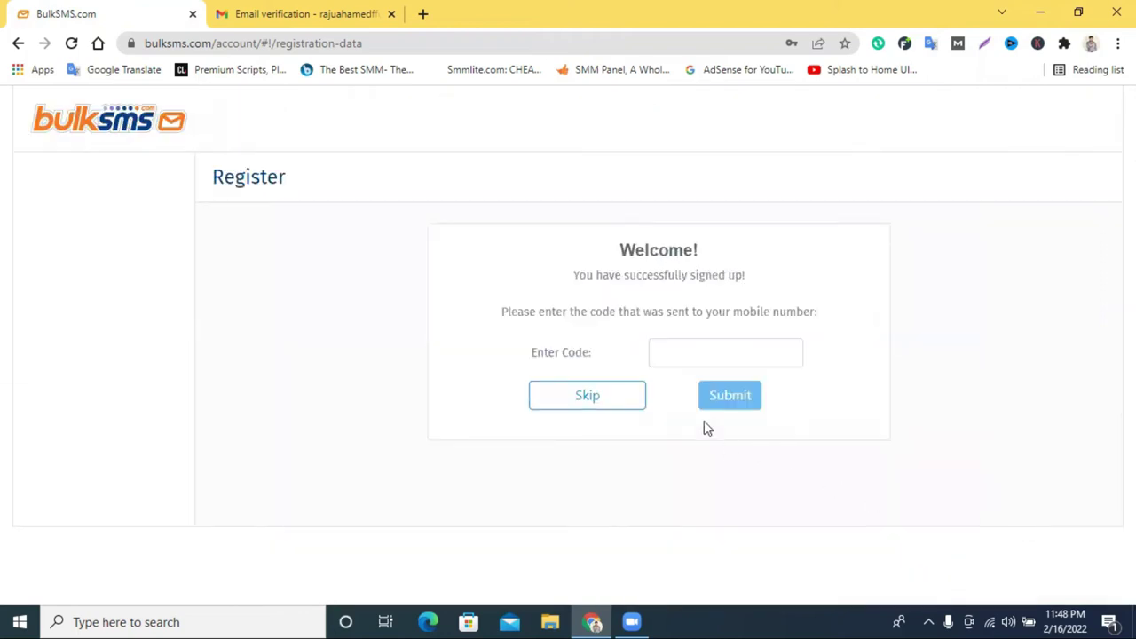
Skip the mobile verification code and go straight to the New Message page.
{"action": "left_click", "coordinate": [716, 344]}
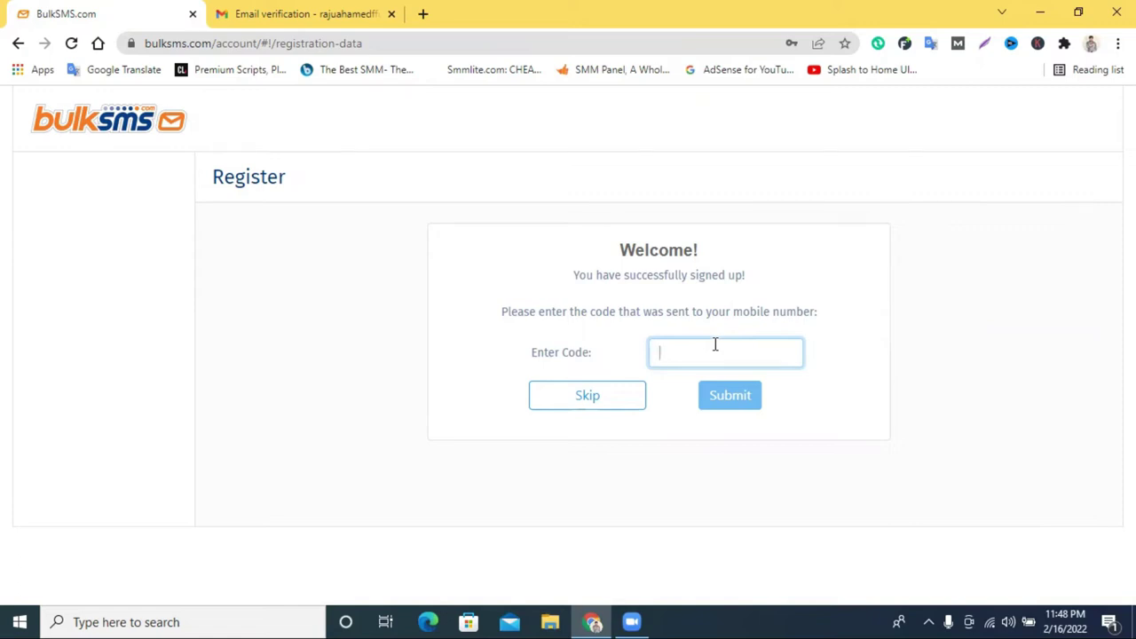
{"action": "left_click", "coordinate": [538, 408]}
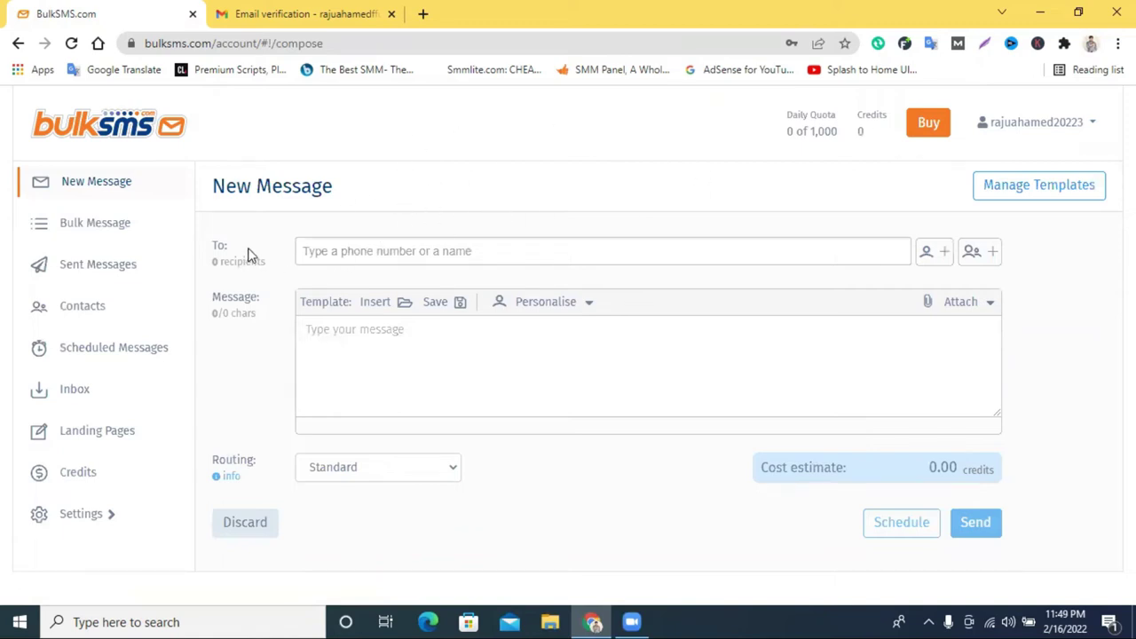
Add the recipient's phone number, with the +880 prefix, to the To field.
{"action": "left_click_drag", "start_coordinate": [229, 247], "coordinate": [213, 245]}
{"action": "left_click", "coordinate": [396, 251]}
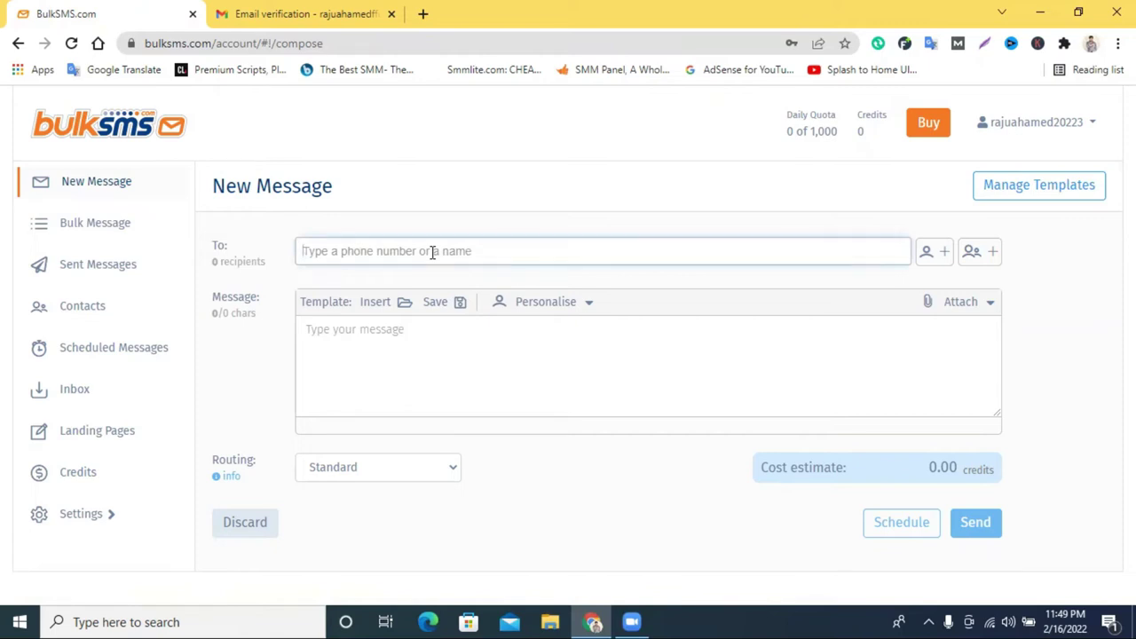
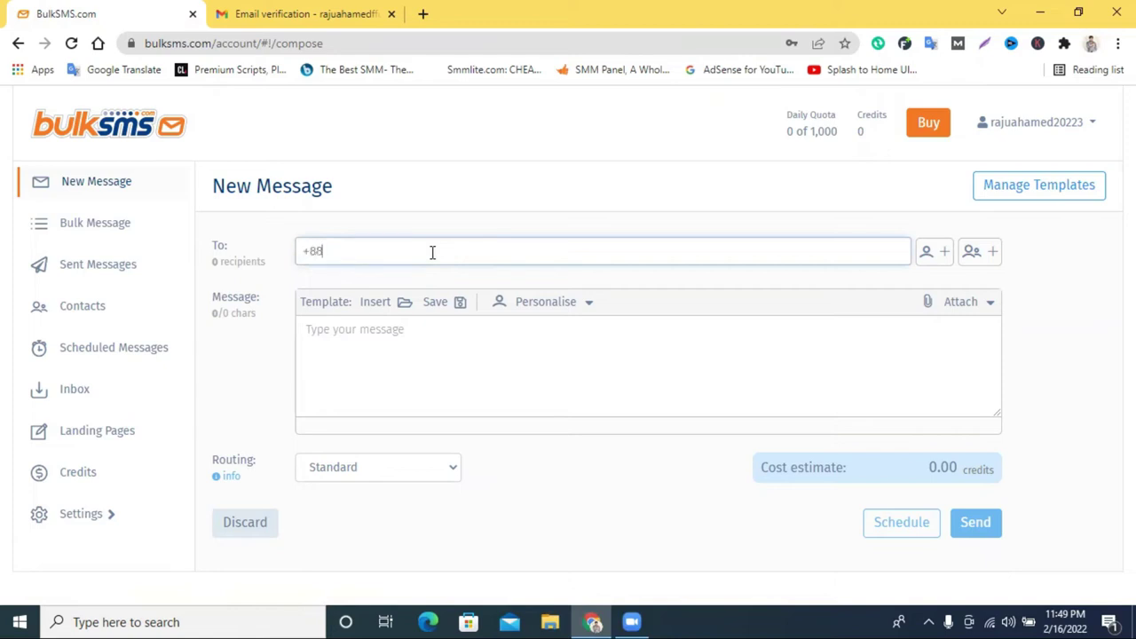
{"action": "left_click_drag", "start_coordinate": [341, 253], "coordinate": [300, 252]}
{"action": "left_click", "coordinate": [360, 251]}
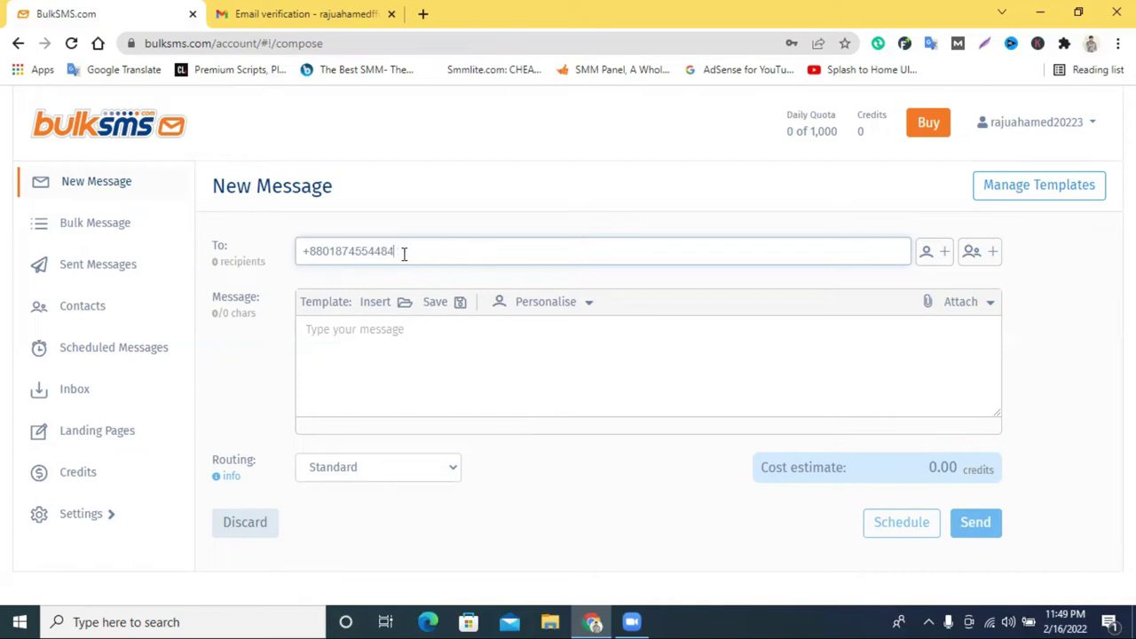
{"action": "key", "text": "Return"}
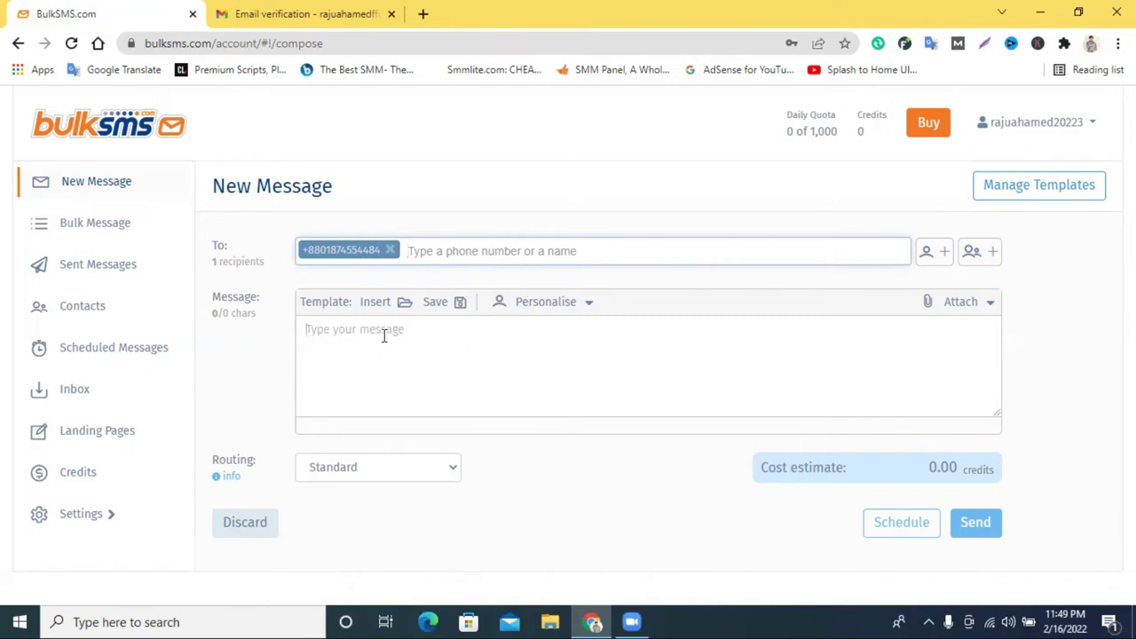
Start the message text 'hi how are you, you want to gigft'.
{"action": "left_click", "coordinate": [447, 251]}
{"action": "left_click", "coordinate": [418, 347]}
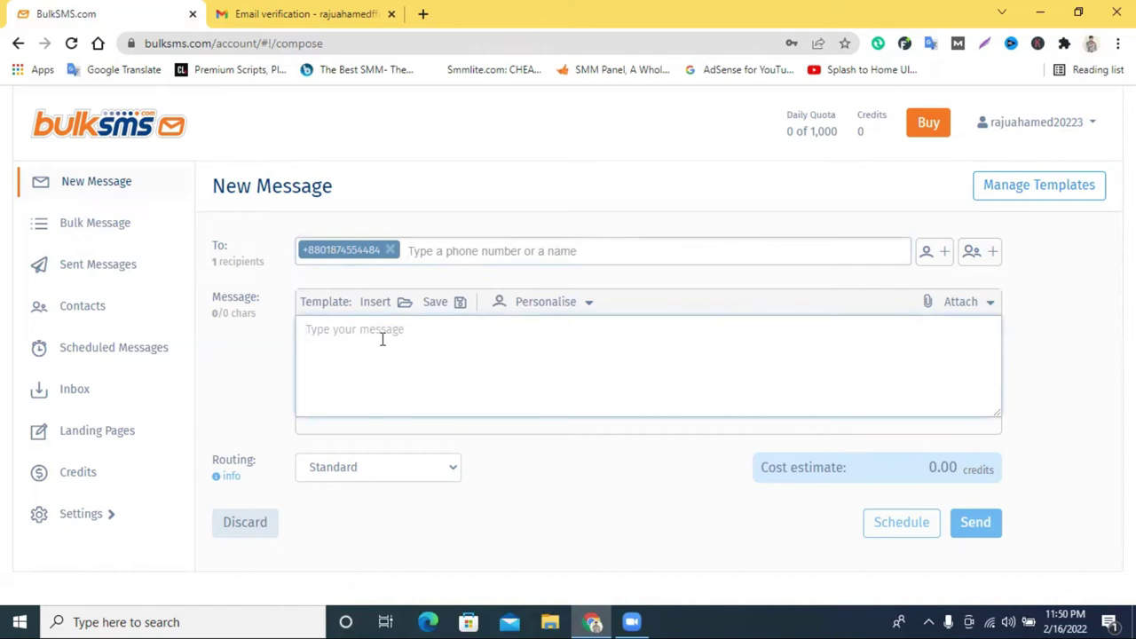
{"action": "type", "text": "hi h"}
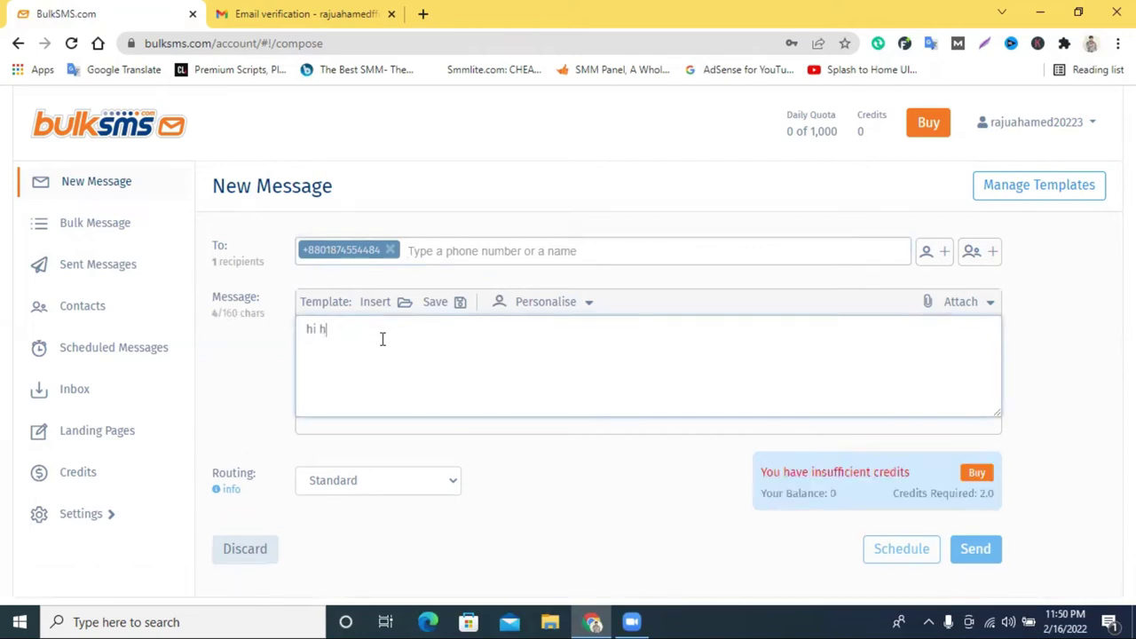
{"action": "type", "text": "ow are y"}
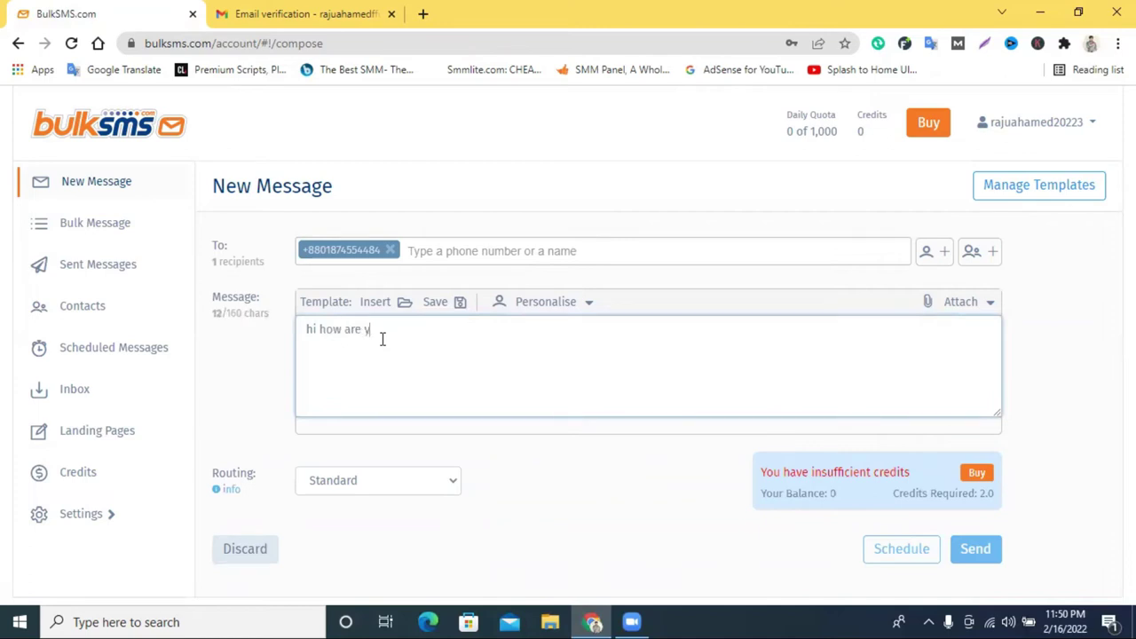
{"action": "type", "text": "ou, you want to"}
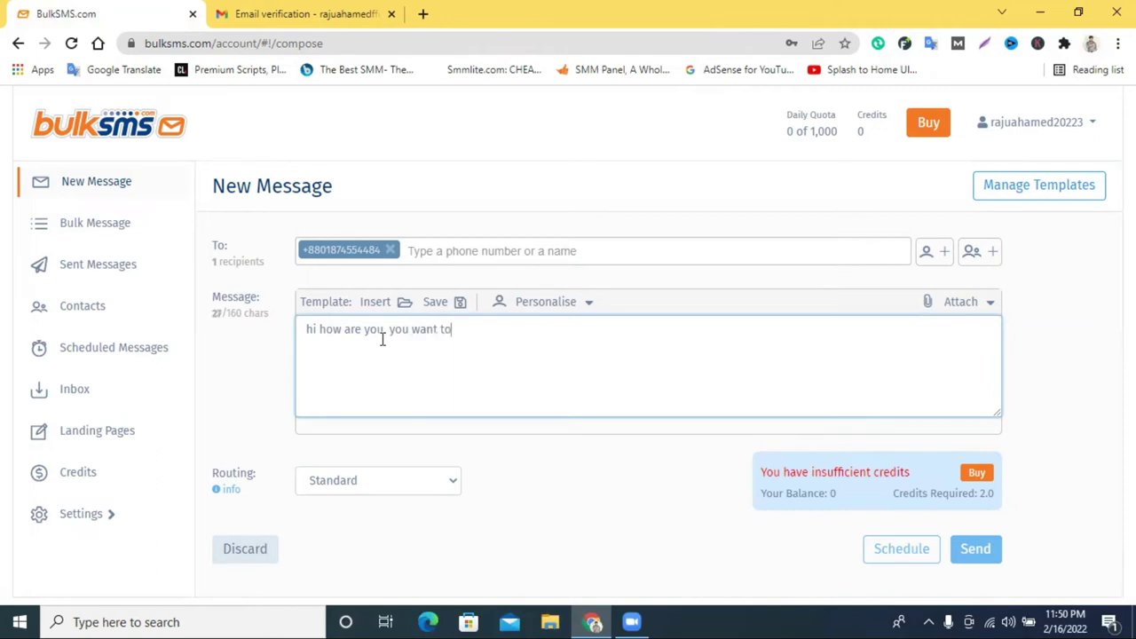
{"action": "type", "text": " gigft"}
Correct 'gigft' to 'gift' and add 'iPhone 13mpro' to the message.
{"action": "right_click", "coordinate": [468, 333]}
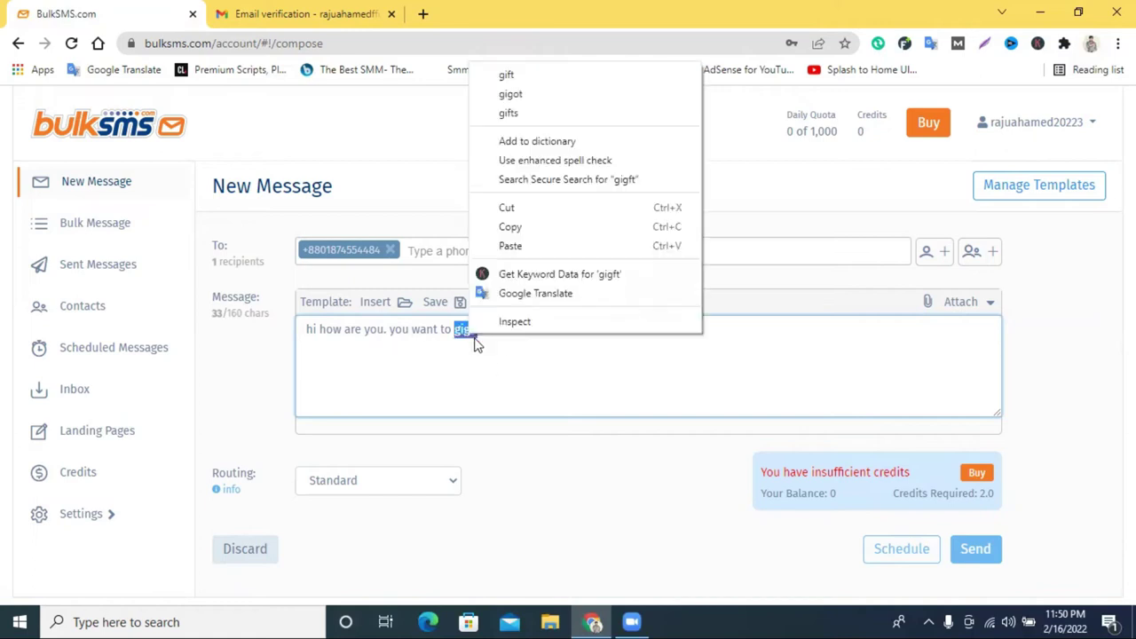
{"action": "left_click", "coordinate": [577, 74]}
{"action": "type", "text": "iphone 13"}
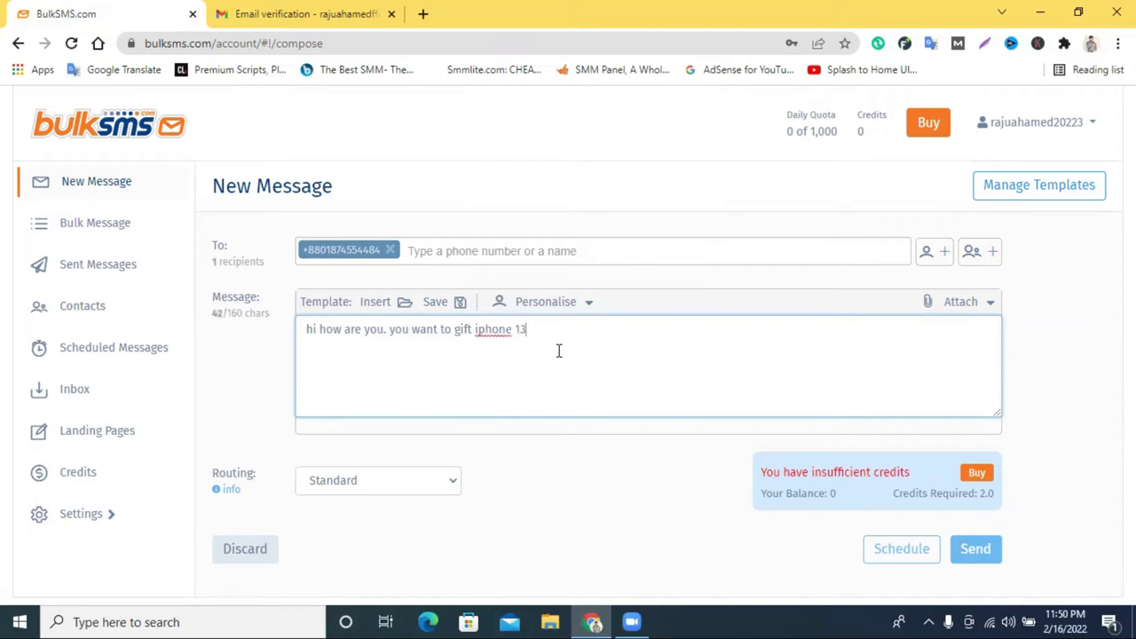
{"action": "type", "text": "mprp"}
{"action": "key", "text": "BackSpace"}
{"action": "type", "text": "o"}
{"action": "right_click", "coordinate": [485, 332]}
{"action": "left_click", "coordinate": [506, 343]}
Send the second sentence of the message to Google Translate.
{"action": "left_click_drag", "start_coordinate": [557, 332], "coordinate": [401, 329]}
{"action": "right_click", "coordinate": [401, 328]}
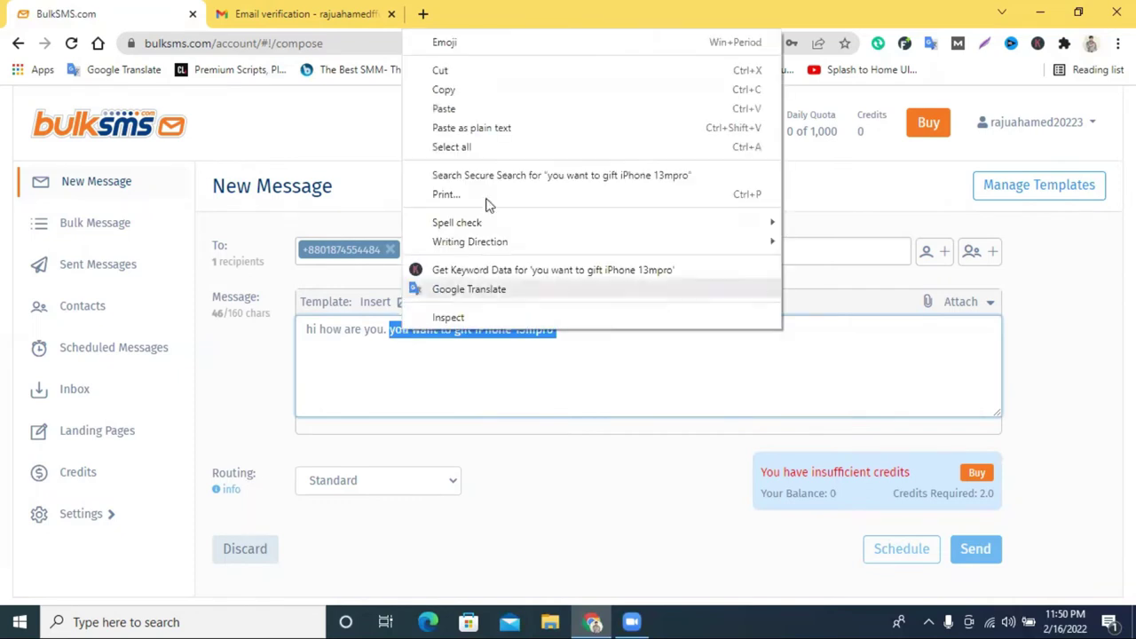
{"action": "left_click", "coordinate": [506, 289]}
Clear the message selection and translate the phrase into Bengali in Google Translate.
{"action": "left_click", "coordinate": [368, 11]}
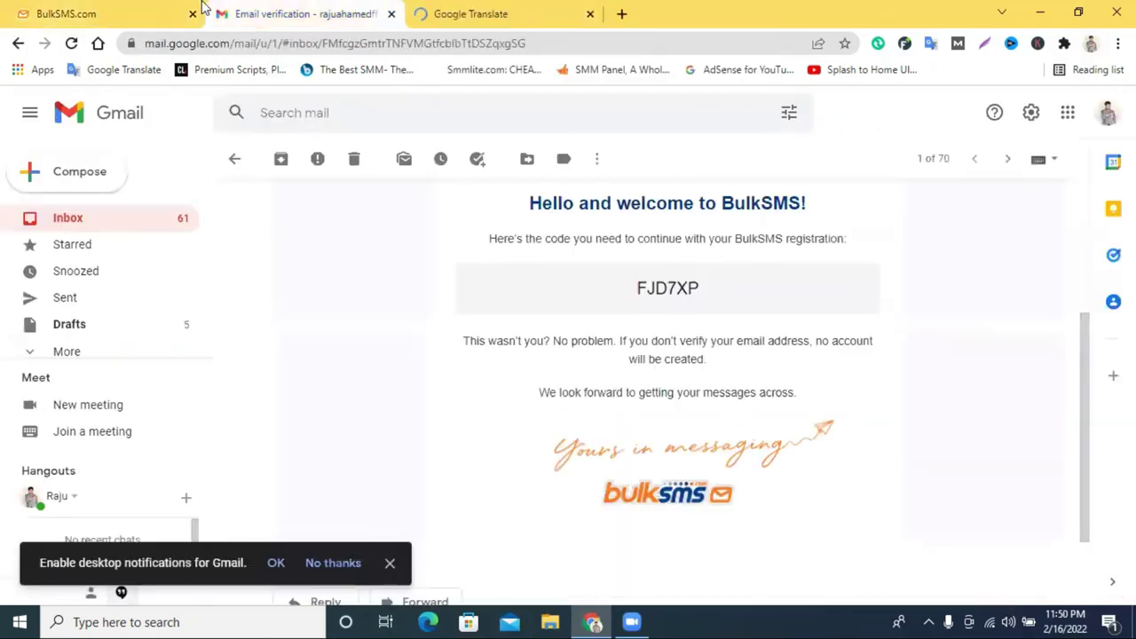
{"action": "left_click", "coordinate": [171, 13]}
{"action": "left_click", "coordinate": [492, 382]}
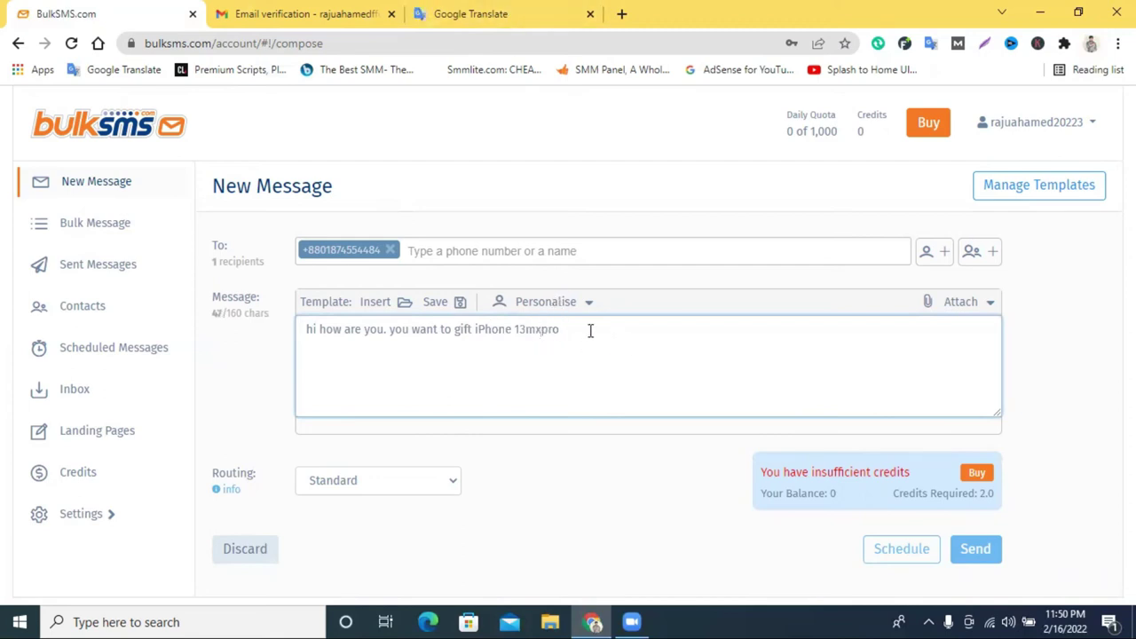
{"action": "left_click", "coordinate": [462, 11]}
{"action": "left_click", "coordinate": [688, 214]}
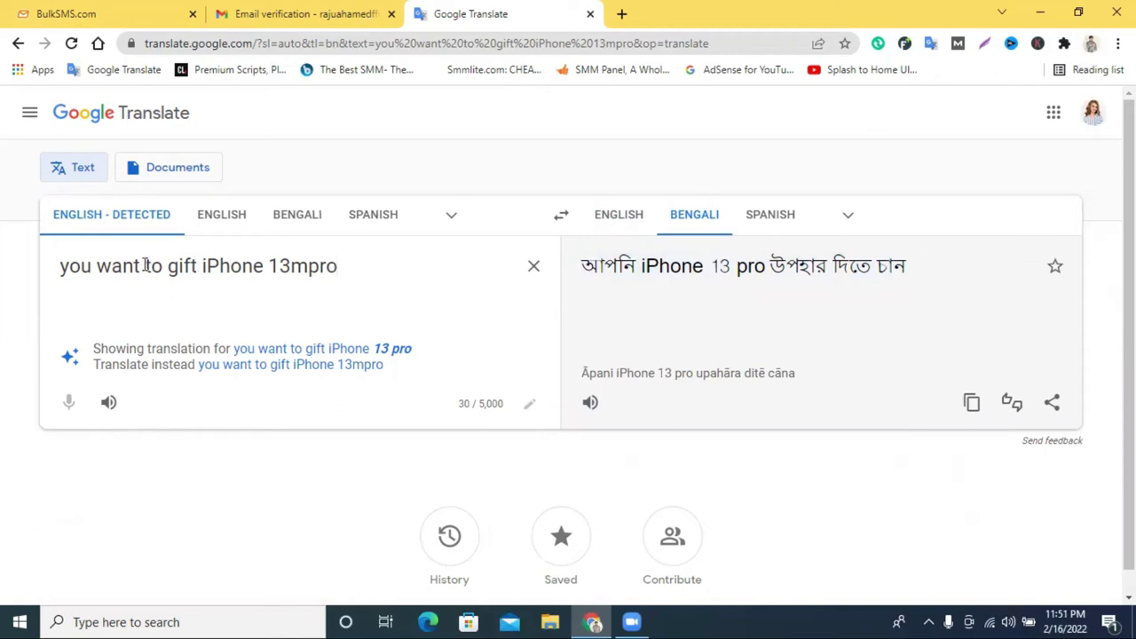
Change 'gift' to 'get' in the English phrase and copy the whole phrase.
{"action": "left_click_drag", "start_coordinate": [166, 266], "coordinate": [197, 265]}
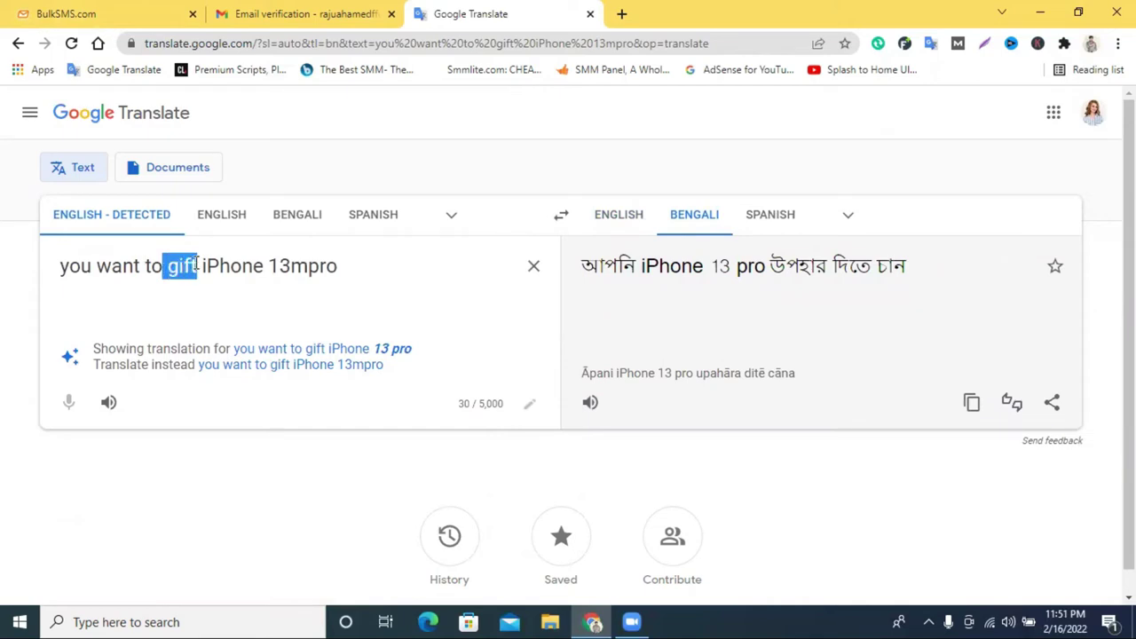
{"action": "type", "text": "get"}
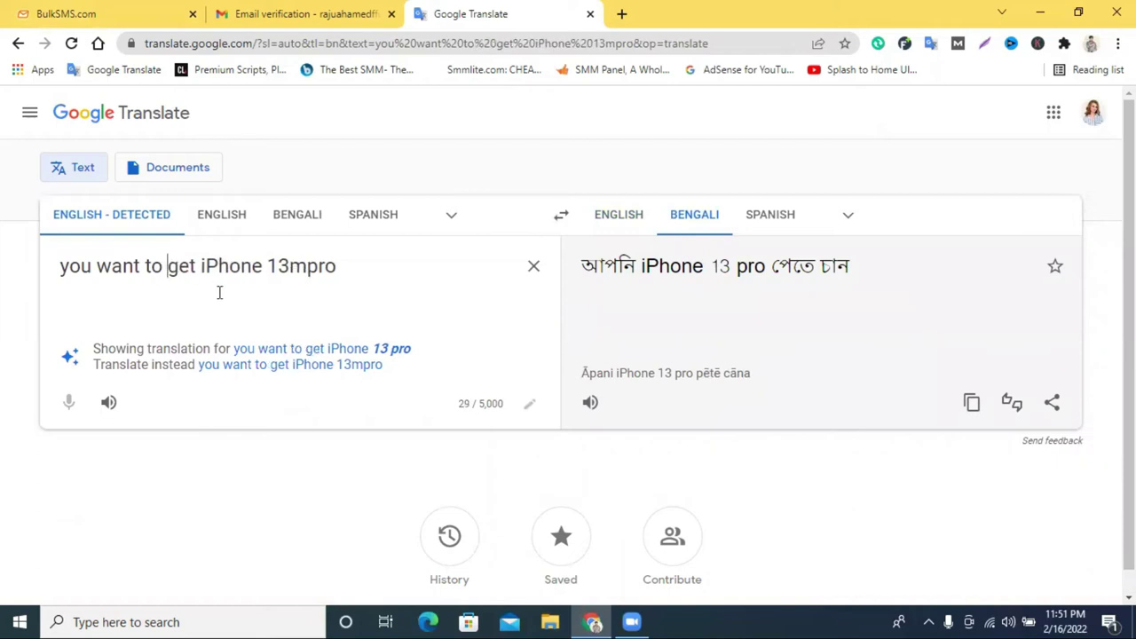
{"action": "triple_click", "coordinate": [213, 271]}
{"action": "key", "text": "ctrl+c"}
{"action": "right_click", "coordinate": [213, 277]}
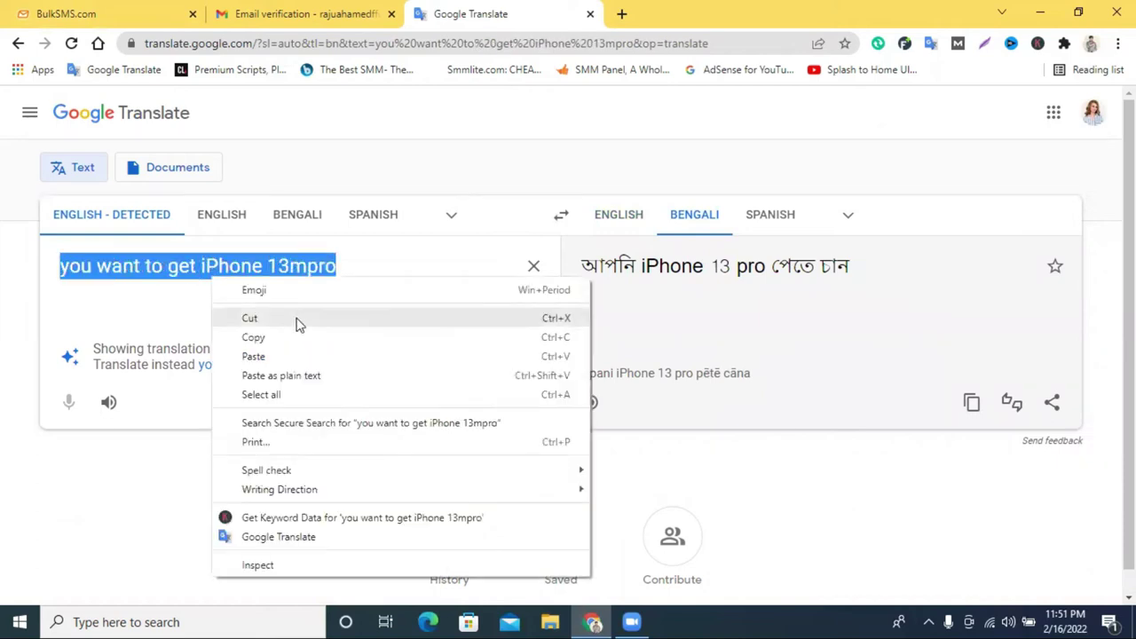
{"action": "left_click", "coordinate": [302, 11]}
{"action": "left_click", "coordinate": [112, 9]}
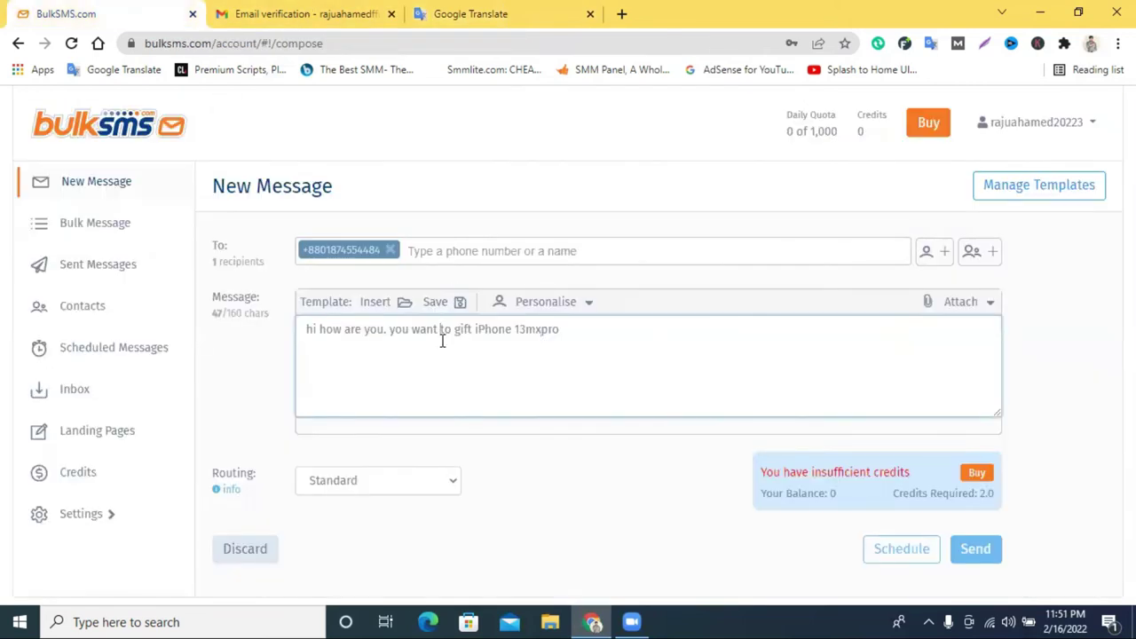
Replace the entire message with the pasted phrase 'you want to get iPhone 13mxpro'.
{"action": "left_click", "coordinate": [438, 340]}
{"action": "key", "text": "ctrl+v"}
{"action": "left_click_drag", "start_coordinate": [719, 334], "coordinate": [293, 333]}
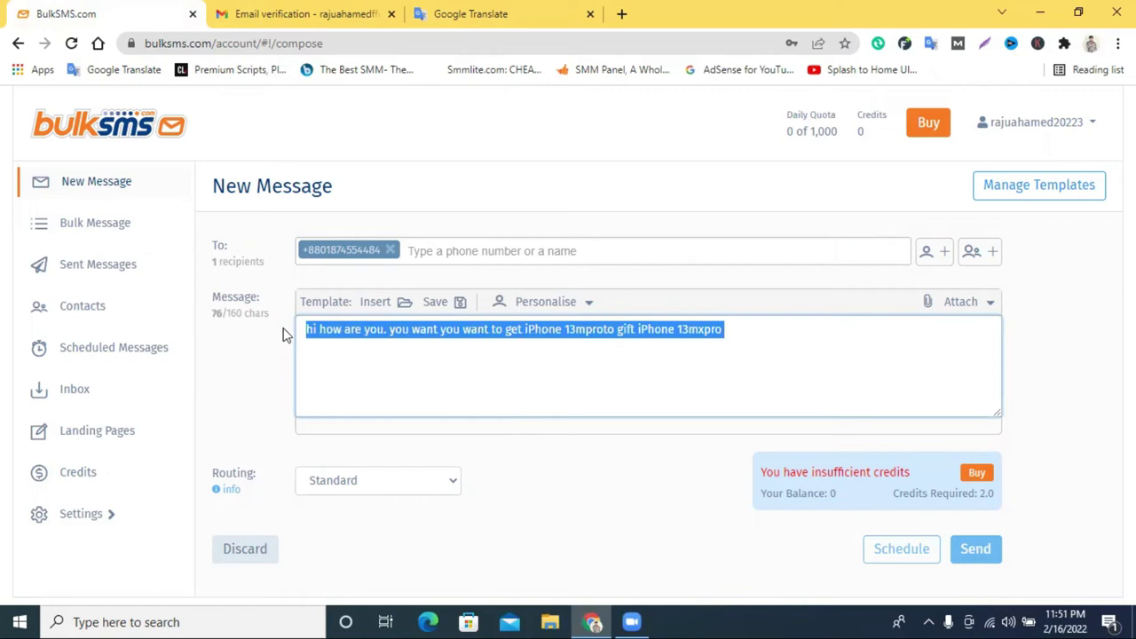
{"action": "key", "text": "ctrl+v"}
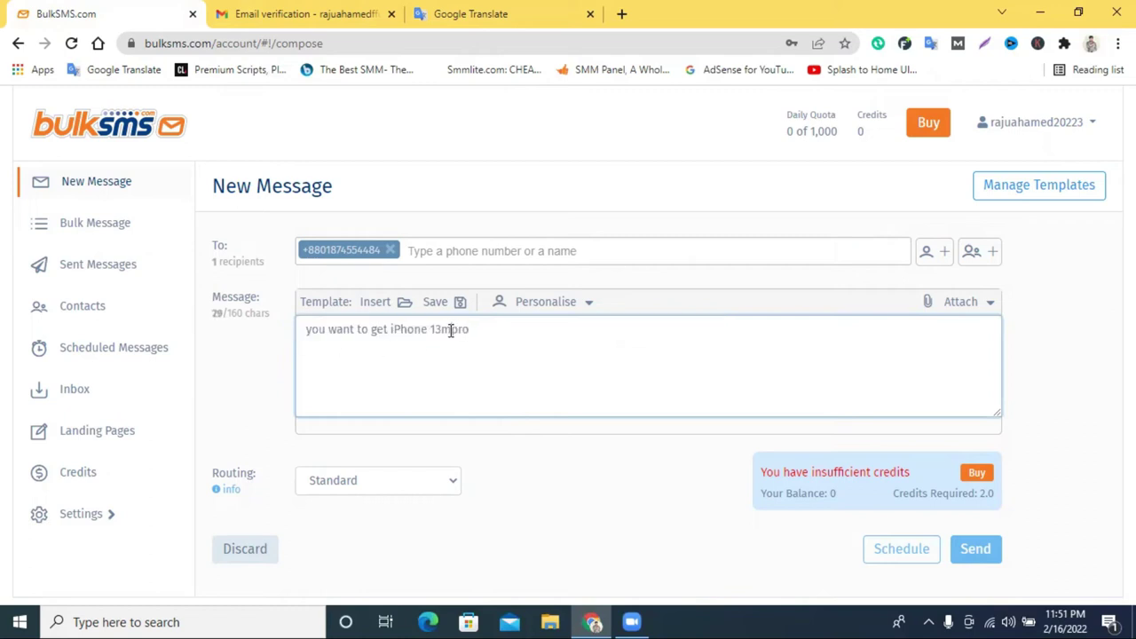
{"action": "left_click", "coordinate": [450, 330]}
{"action": "left_click_drag", "start_coordinate": [522, 330], "coordinate": [293, 337]}
{"action": "left_click", "coordinate": [470, 14]}
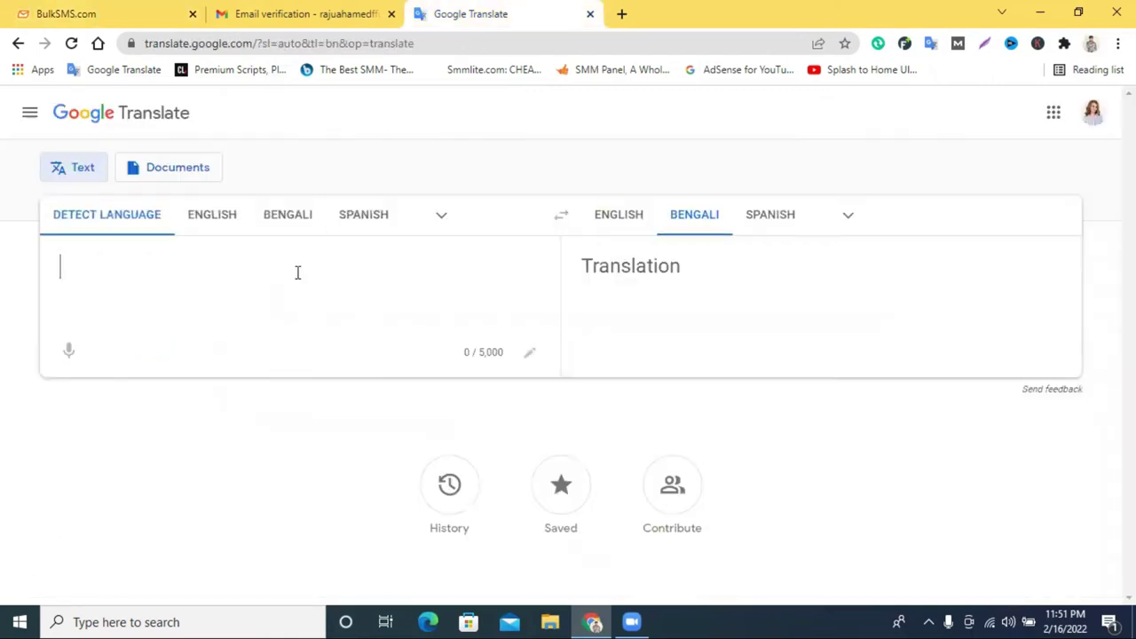
Set the source language to Bengali and dictate a Bengali sentence by voice.
{"action": "left_click", "coordinate": [271, 235]}
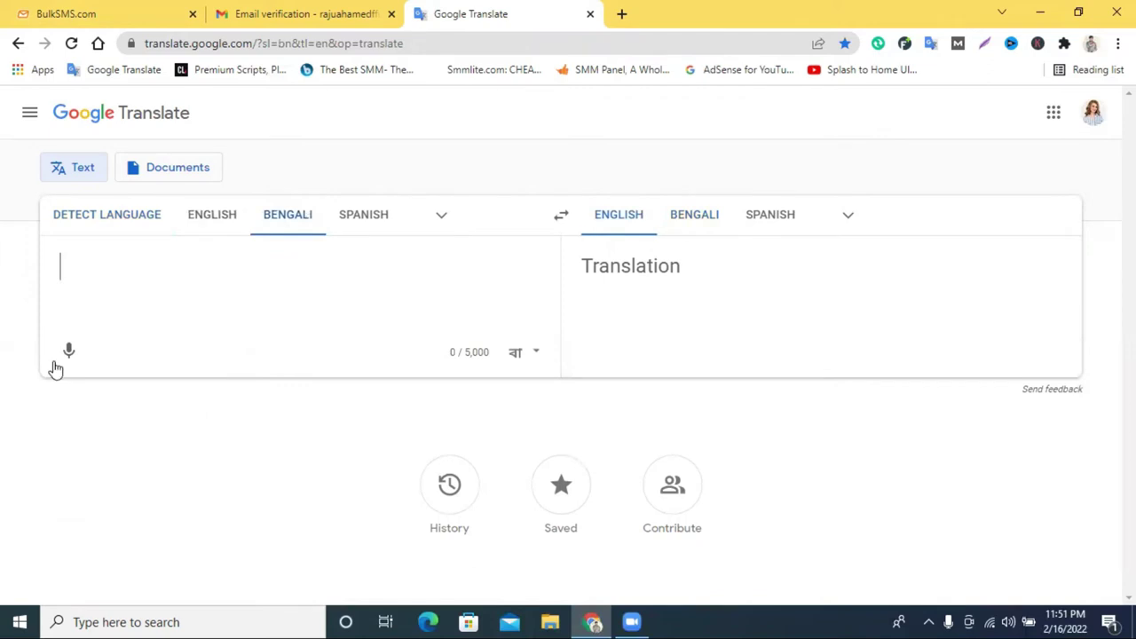
{"action": "left_click", "coordinate": [68, 352]}
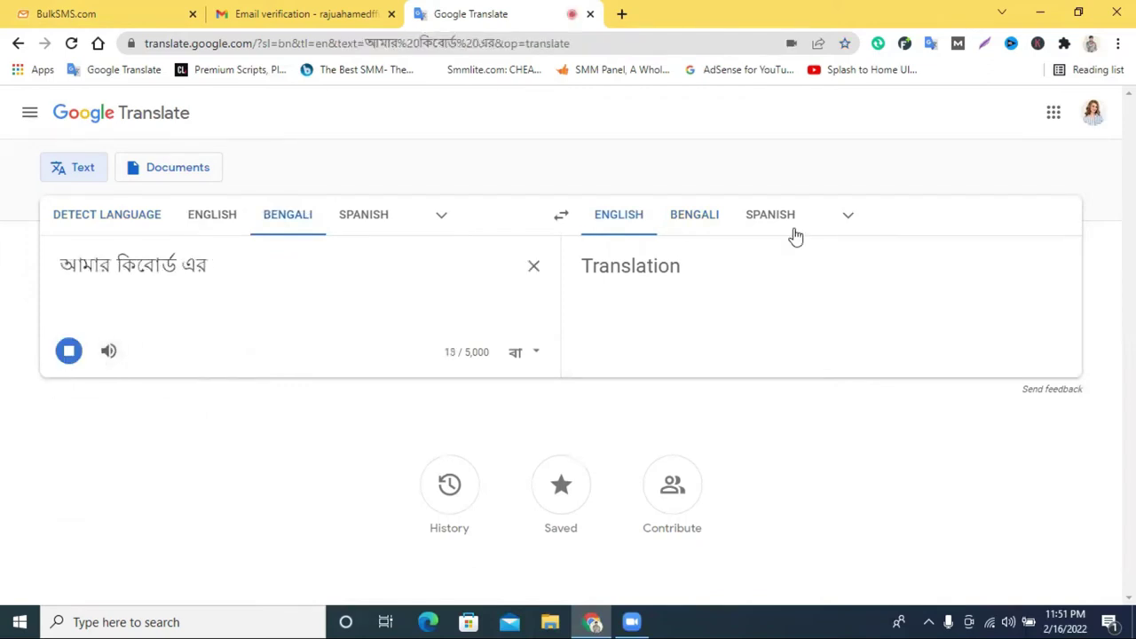
{"action": "left_click", "coordinate": [69, 373]}
{"action": "left_click", "coordinate": [70, 371]}
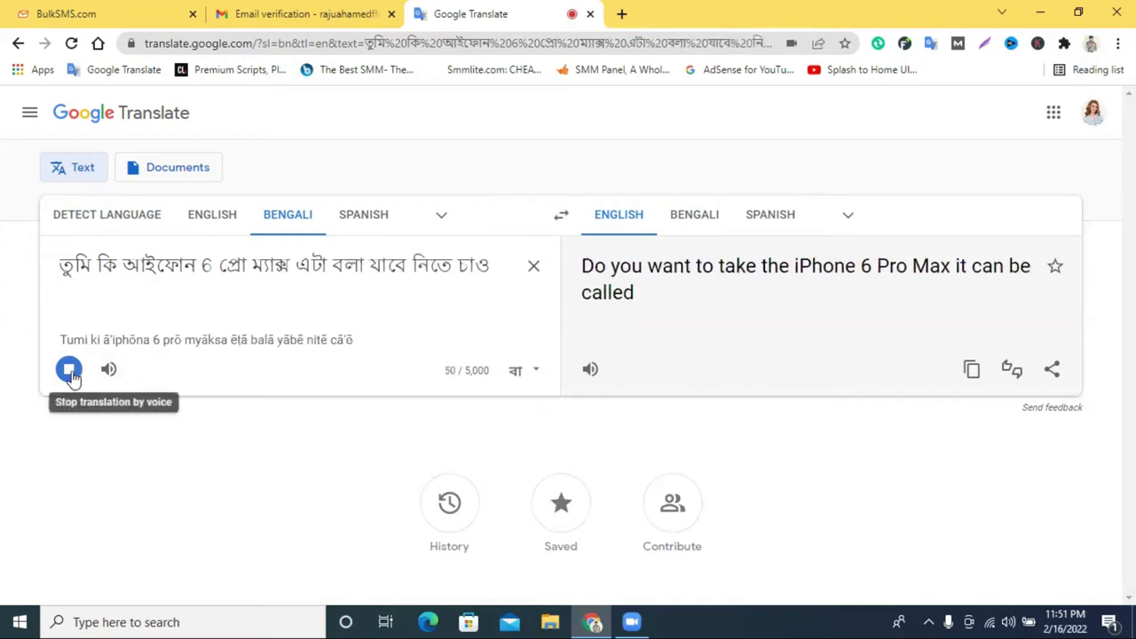
{"action": "left_click", "coordinate": [69, 369]}
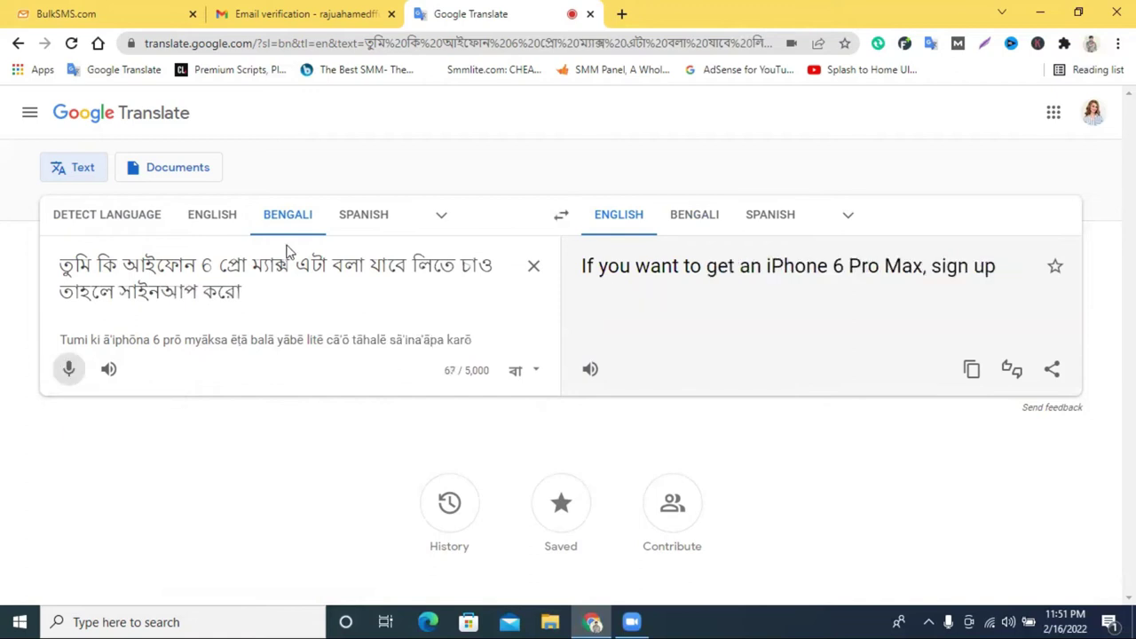
Change the model number to 13 and replace 'এটা বলা যাবে লিতে' with 'nite'.
{"action": "left_click_drag", "start_coordinate": [256, 264], "coordinate": [207, 265]}
{"action": "left_click", "coordinate": [229, 264]}
{"action": "type", "text": "১৩"}
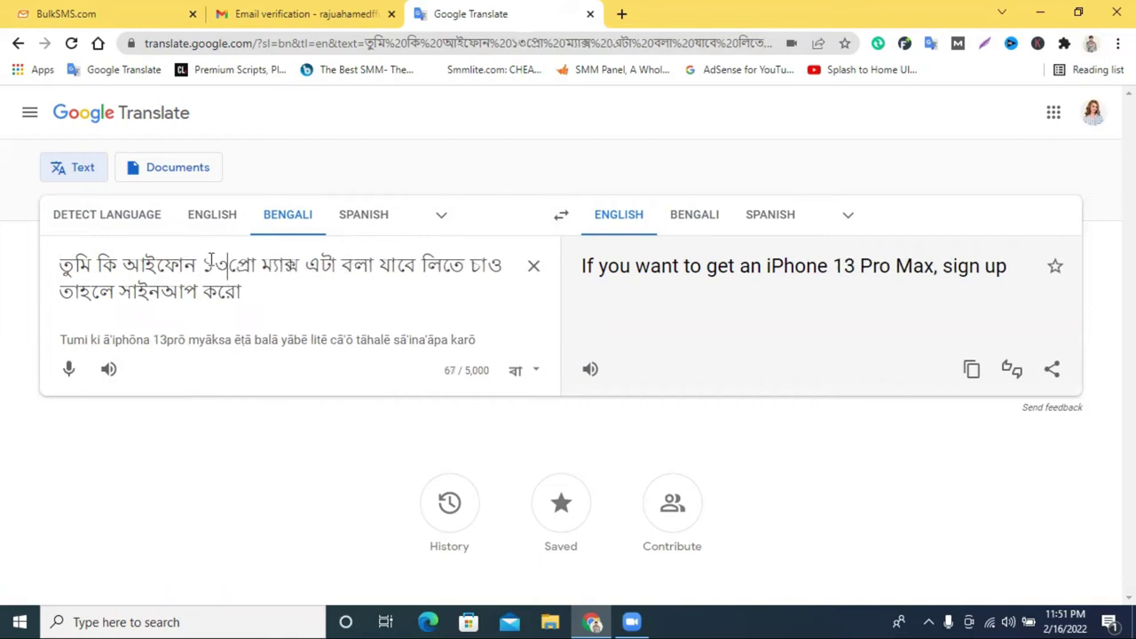
{"action": "left_click", "coordinate": [216, 215]}
{"action": "left_click_drag", "start_coordinate": [238, 265], "coordinate": [211, 266]}
{"action": "type", "text": "13c"}
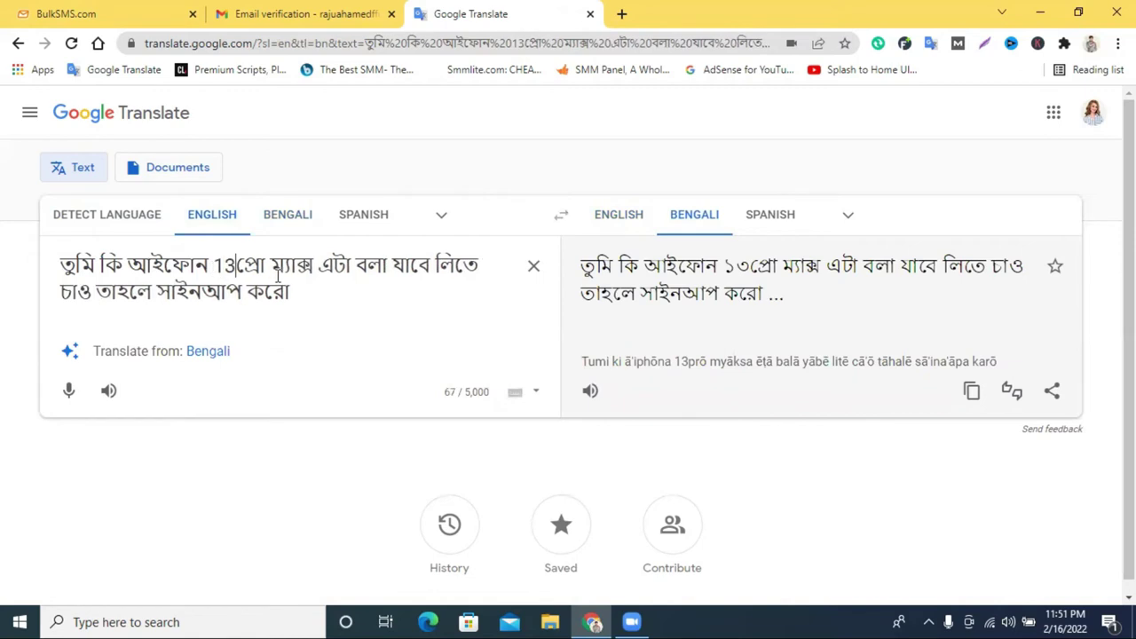
{"action": "key", "text": "BackSpace"}
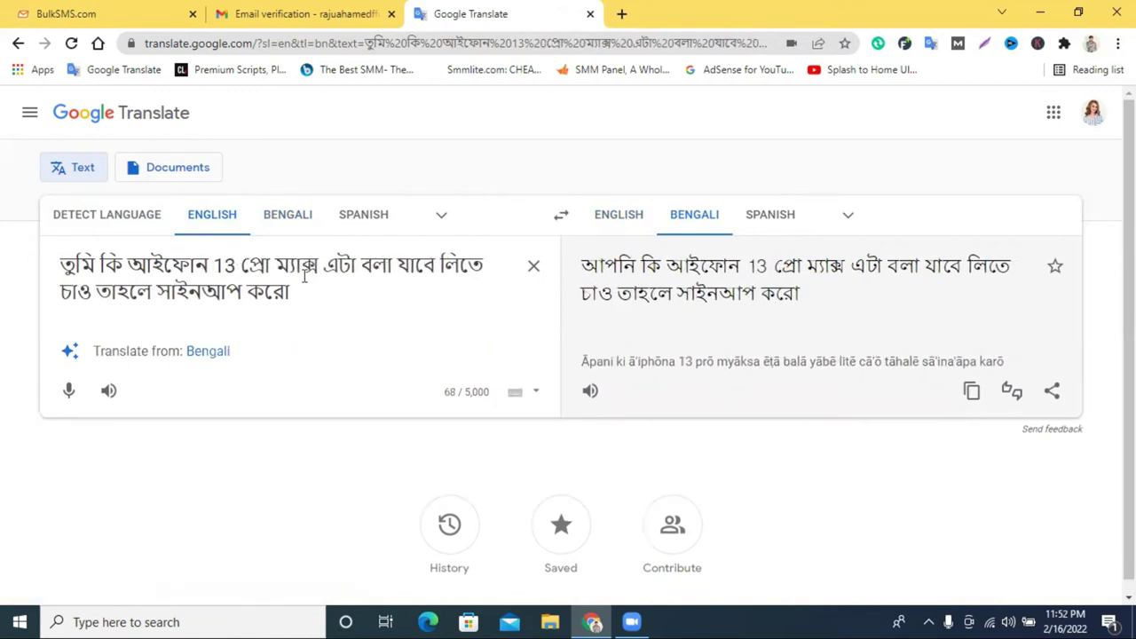
{"action": "left_click_drag", "start_coordinate": [331, 263], "coordinate": [480, 263]}
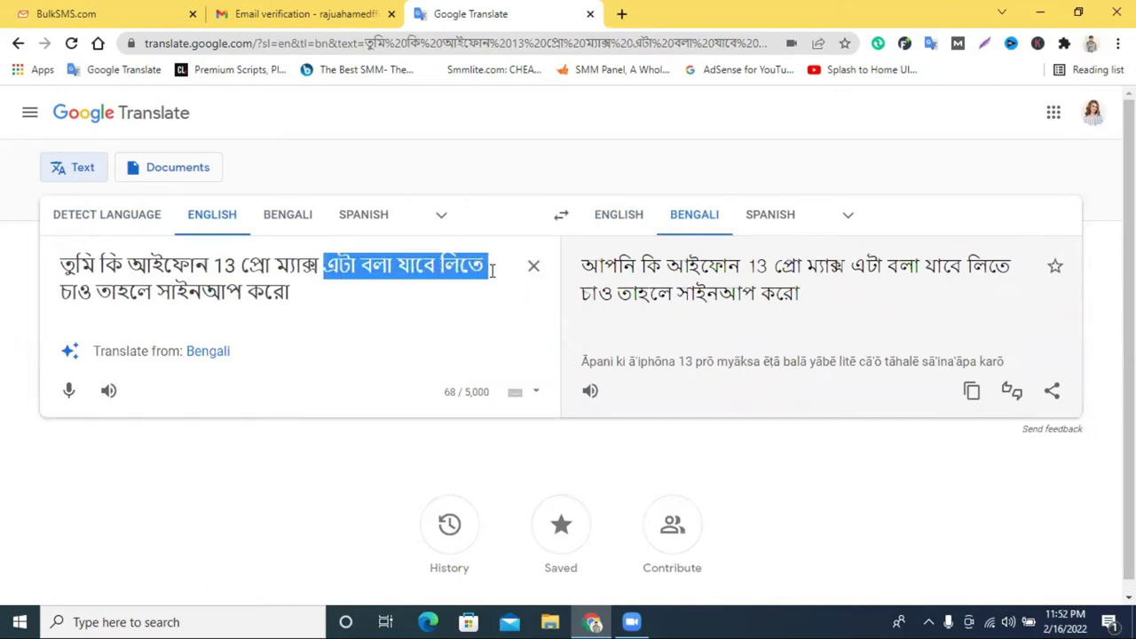
{"action": "key", "text": "BackSpace"}
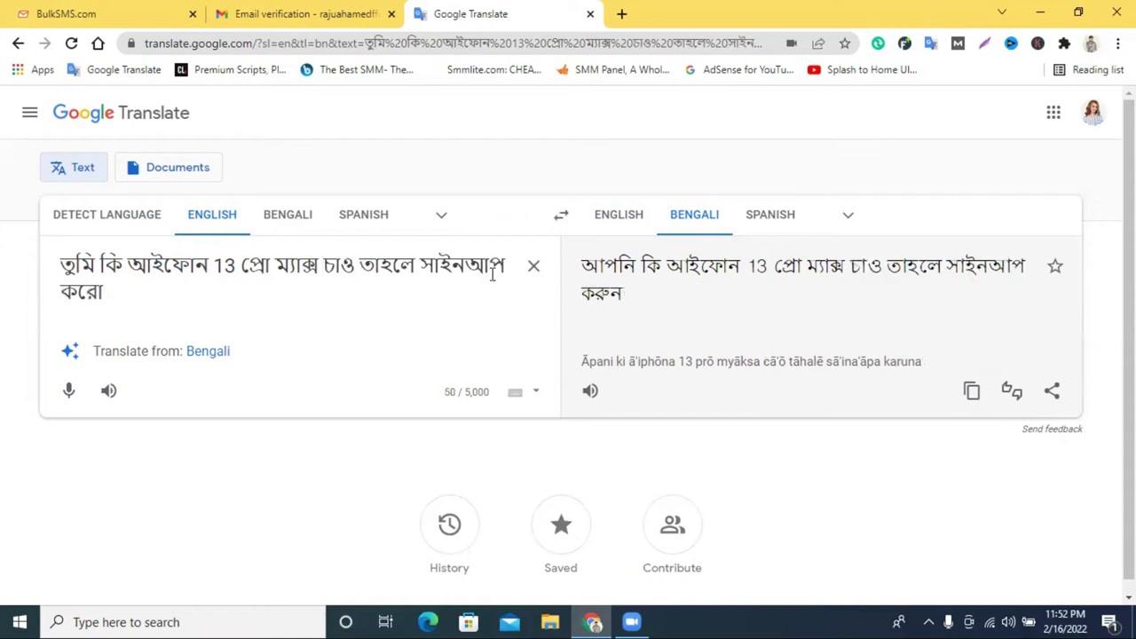
{"action": "type", "text": "nite"}
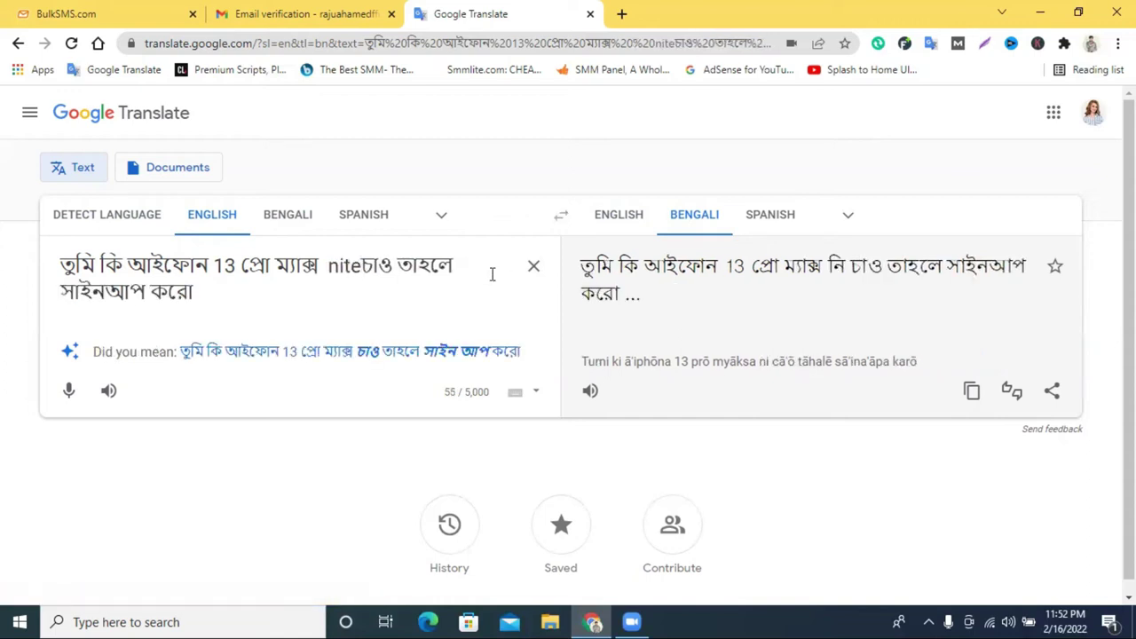
Convert 'nite' to নিতে, end with a full stop, and copy the Bengali sentence.
{"action": "left_click", "coordinate": [306, 223]}
{"action": "left_click_drag", "start_coordinate": [345, 264], "coordinate": [325, 264]}
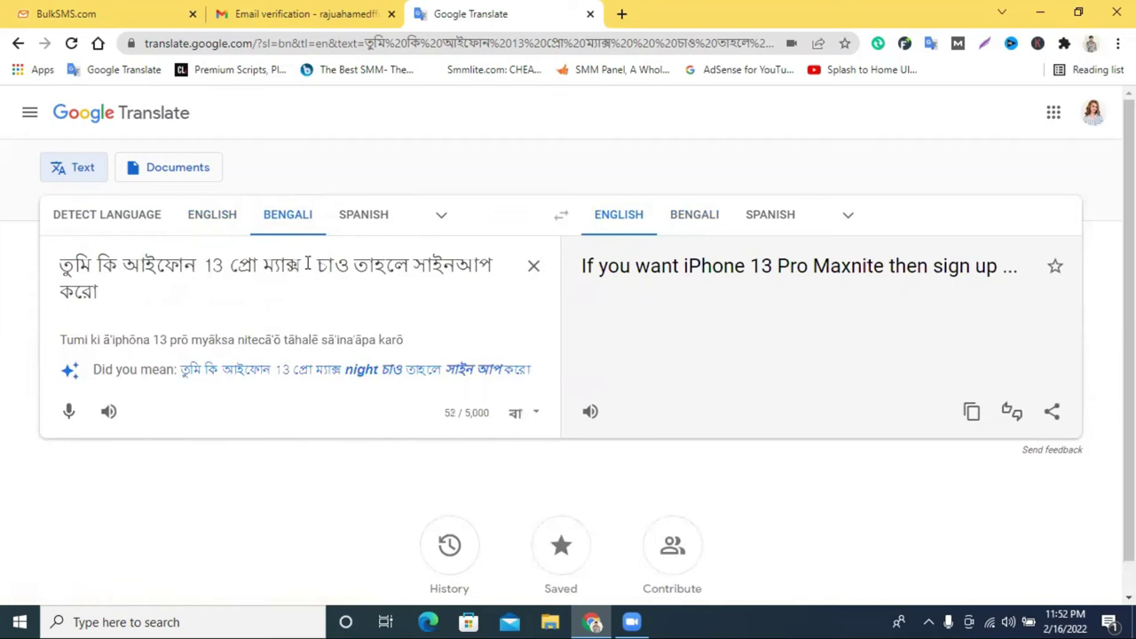
{"action": "type", "text": "nit"}
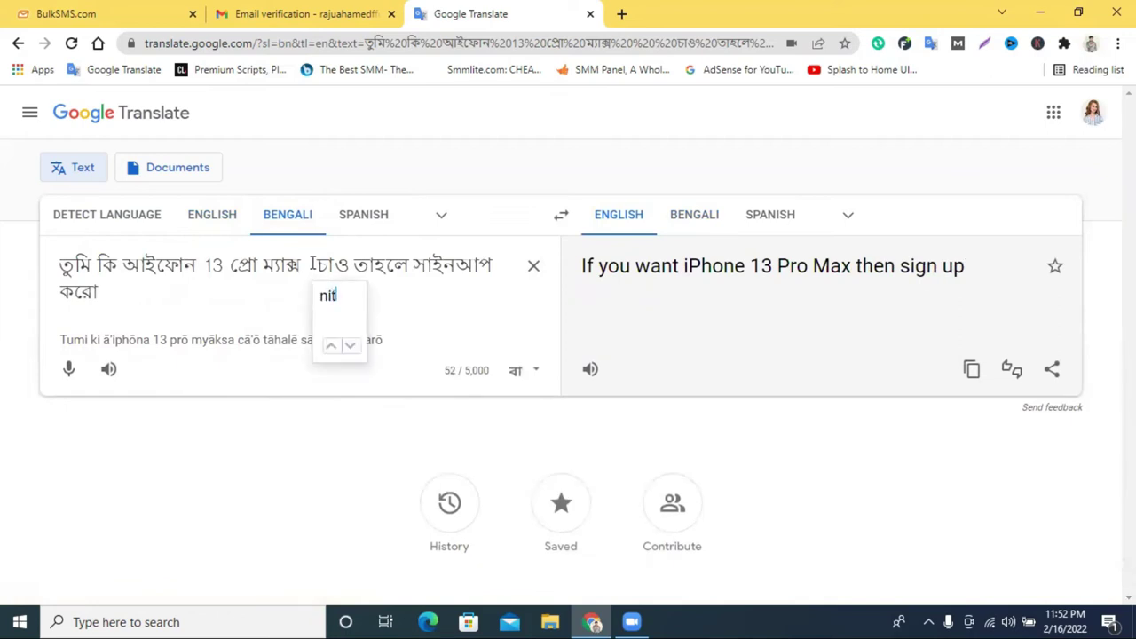
{"action": "type", "text": "e"}
{"action": "key", "text": "space"}
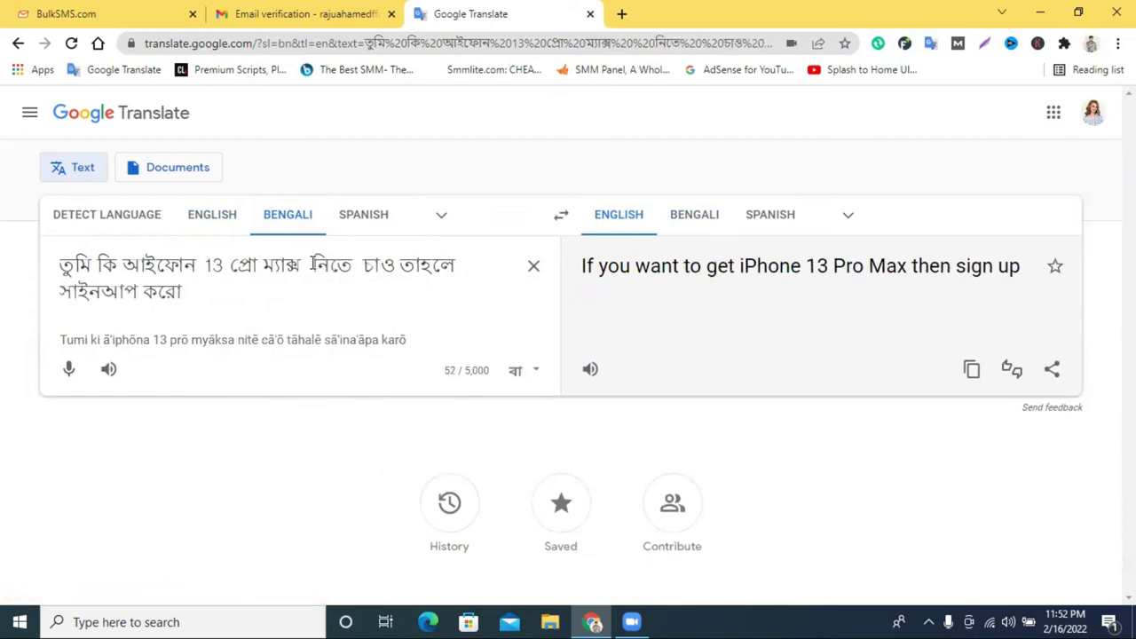
{"action": "left_click", "coordinate": [206, 289]}
{"action": "type", "text": "."}
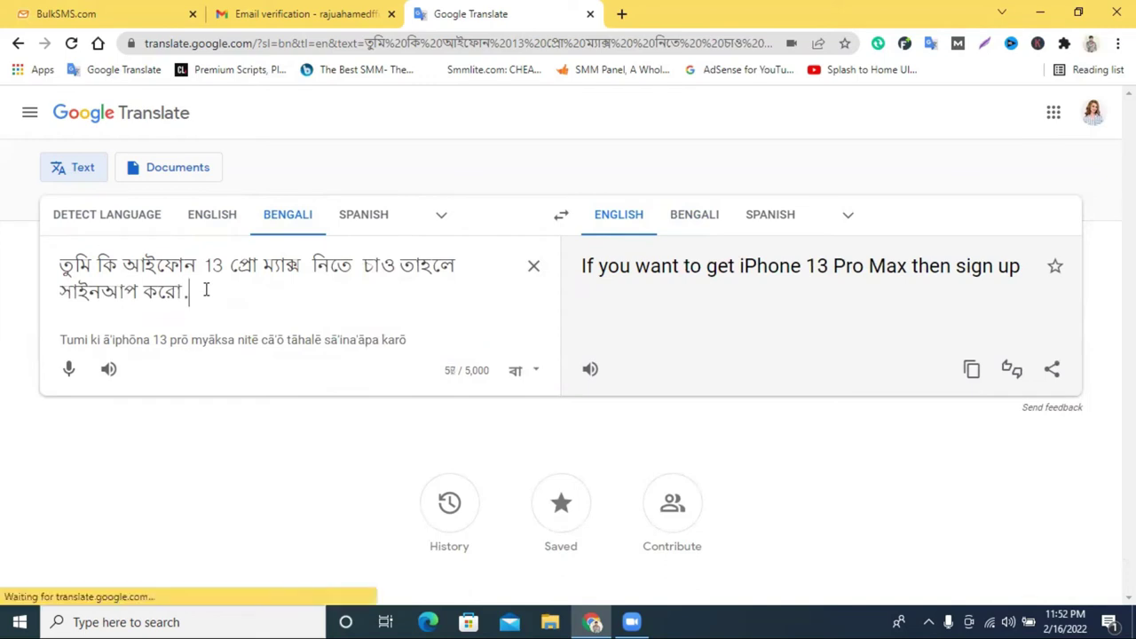
{"action": "key", "text": "ctrl+a"}
{"action": "right_click", "coordinate": [203, 282]}
{"action": "left_click", "coordinate": [314, 340]}
{"action": "left_click", "coordinate": [284, 13]}
Paste the Bengali sign-up sentence into the message, without the trailing full stop.
{"action": "left_click", "coordinate": [113, 12]}
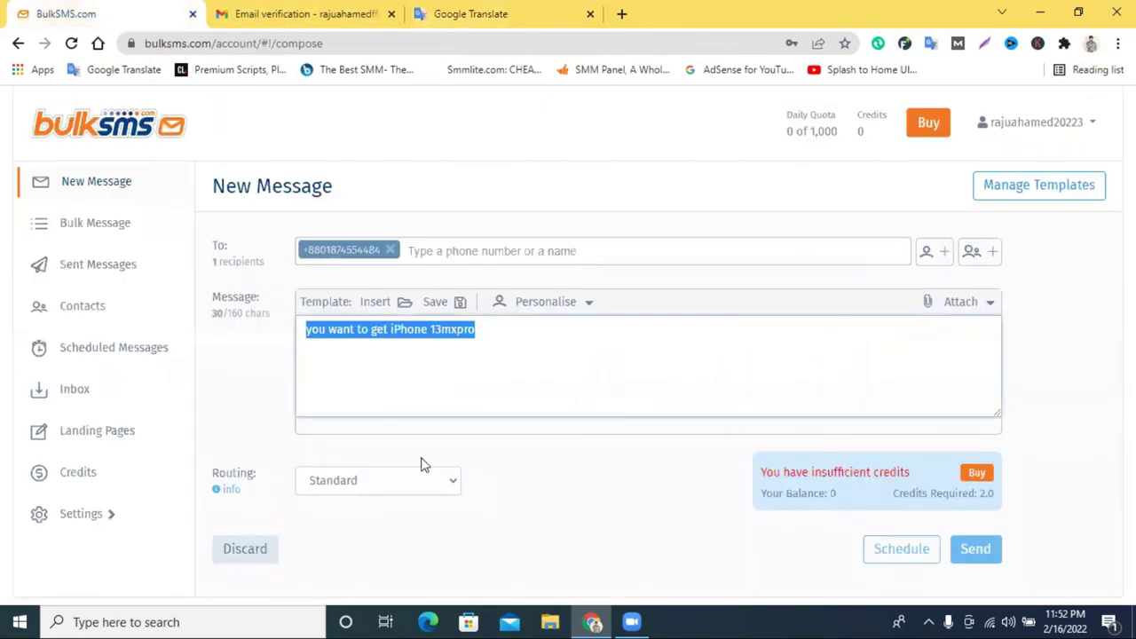
{"action": "key", "text": "ctrl+v"}
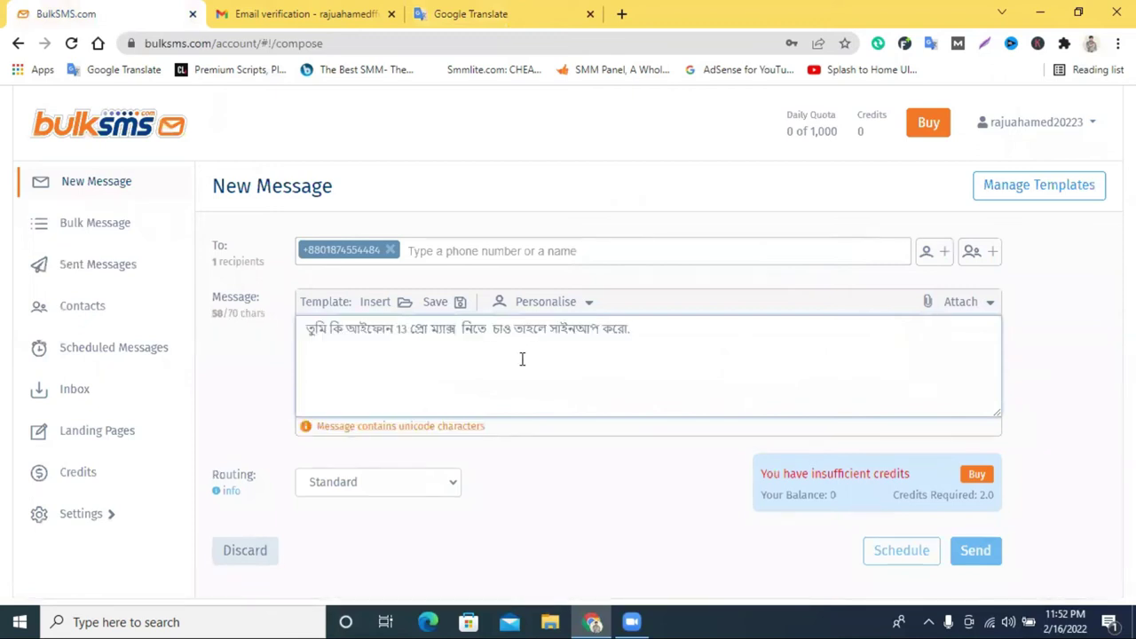
{"action": "key", "text": "BackSpace"}
Switch routing to Premium and check the 4.0 credits required figure.
{"action": "left_click", "coordinate": [342, 482]}
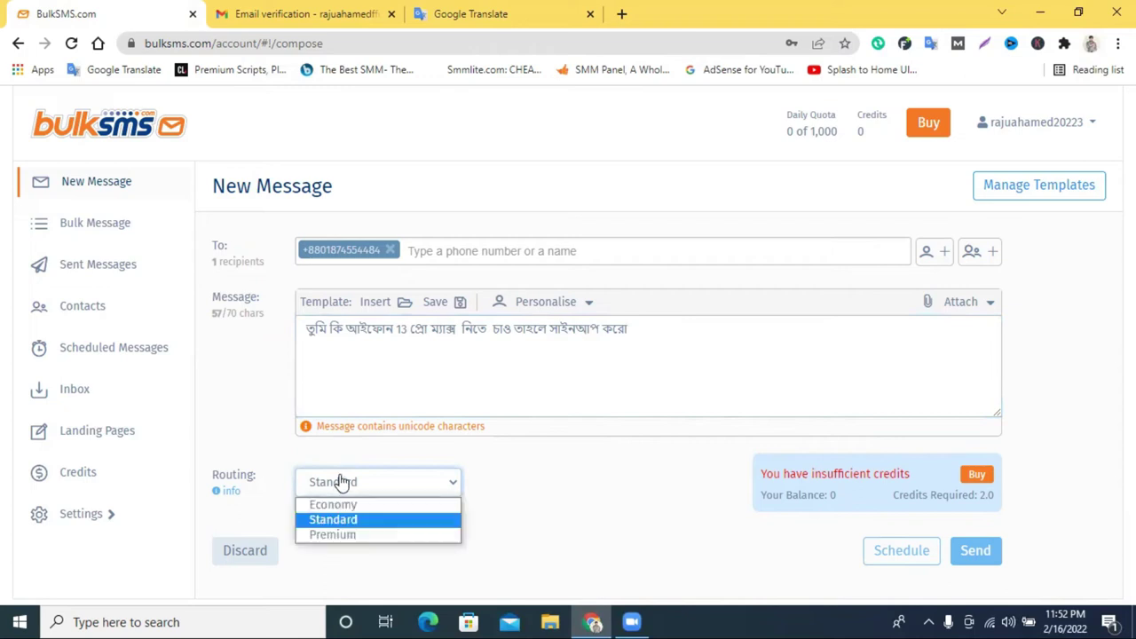
{"action": "left_click", "coordinate": [342, 535]}
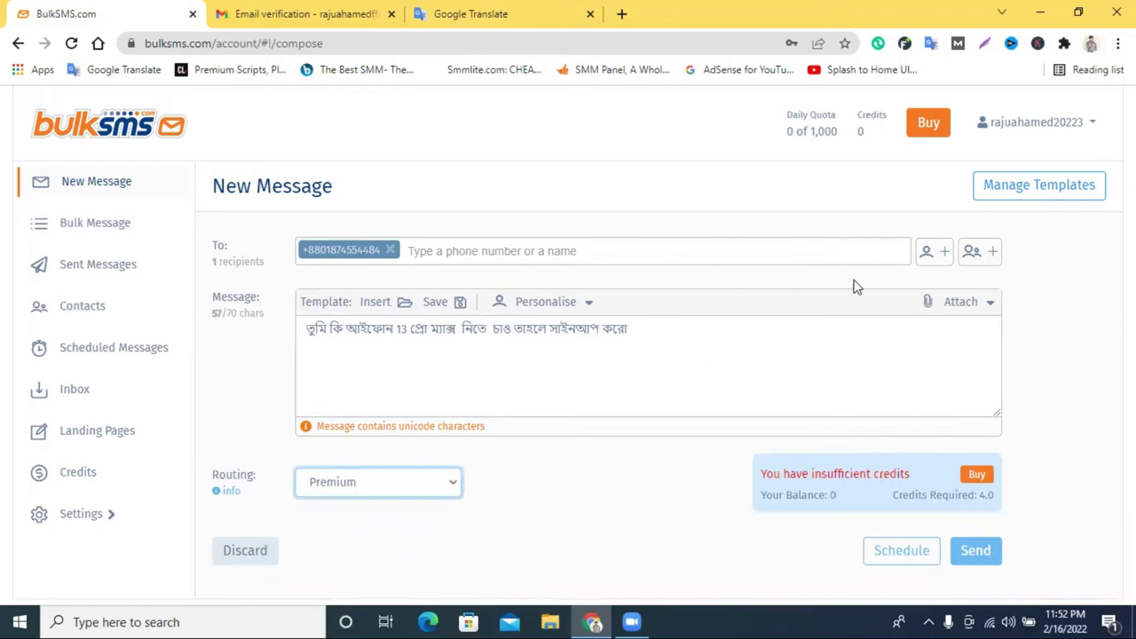
{"action": "left_click", "coordinate": [1012, 506]}
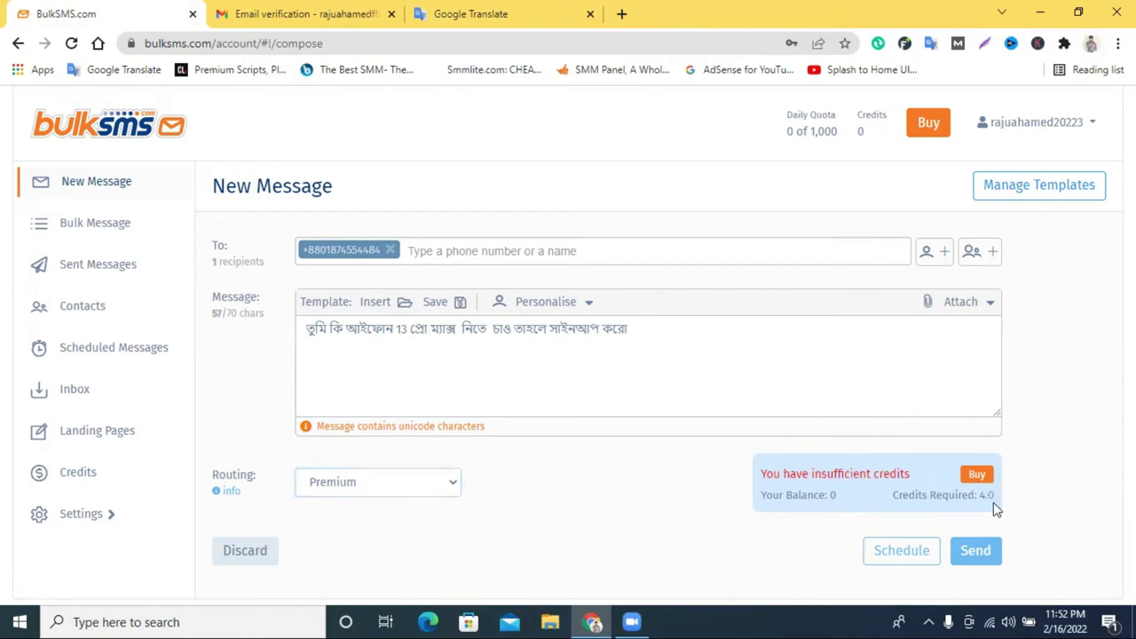
{"action": "left_click_drag", "start_coordinate": [971, 498], "coordinate": [1020, 504]}
{"action": "left_click", "coordinate": [1053, 460]}
{"action": "left_click", "coordinate": [77, 479]}
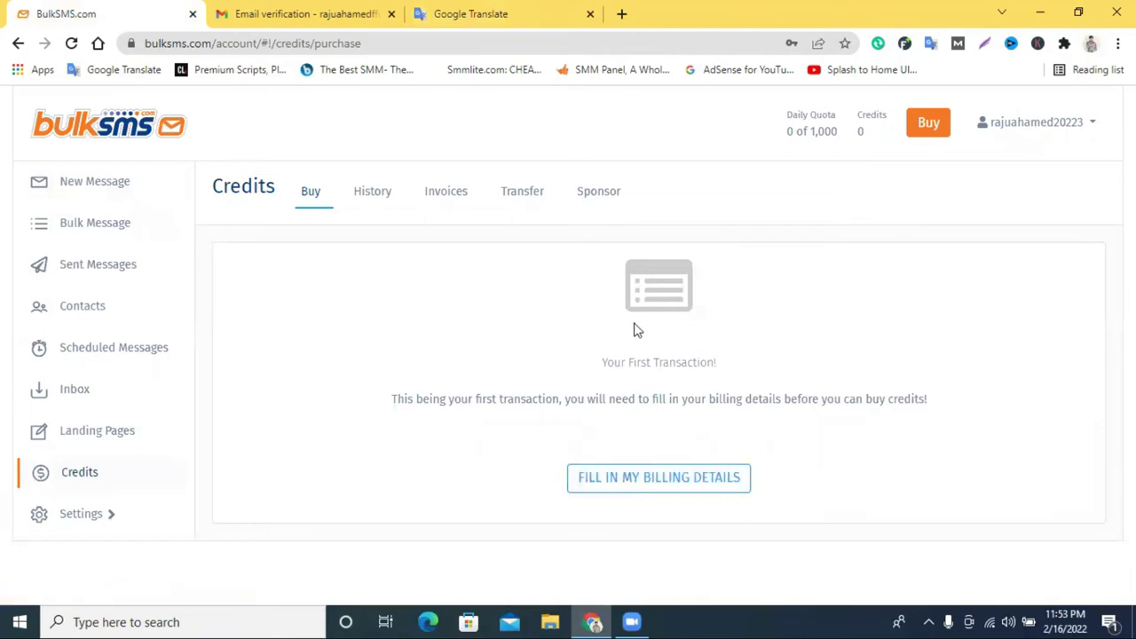
View the Credits History, Transfer and Sponsor tabs, then go to the Inbox.
{"action": "left_click", "coordinate": [431, 194]}
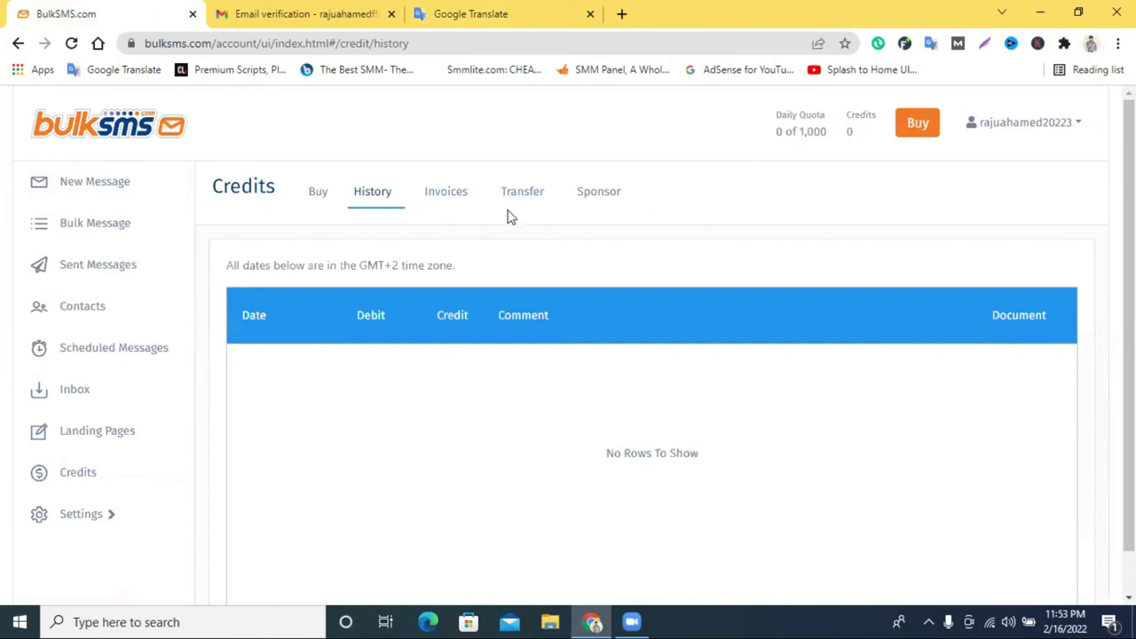
{"action": "left_click", "coordinate": [509, 199]}
{"action": "left_click", "coordinate": [586, 201]}
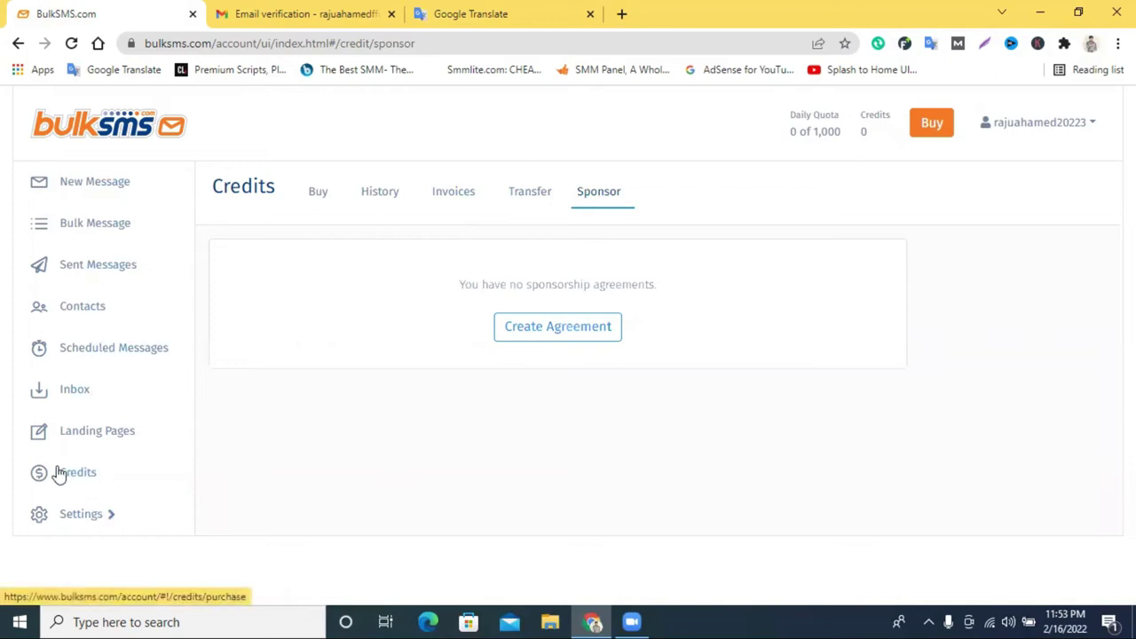
{"action": "left_click", "coordinate": [75, 395]}
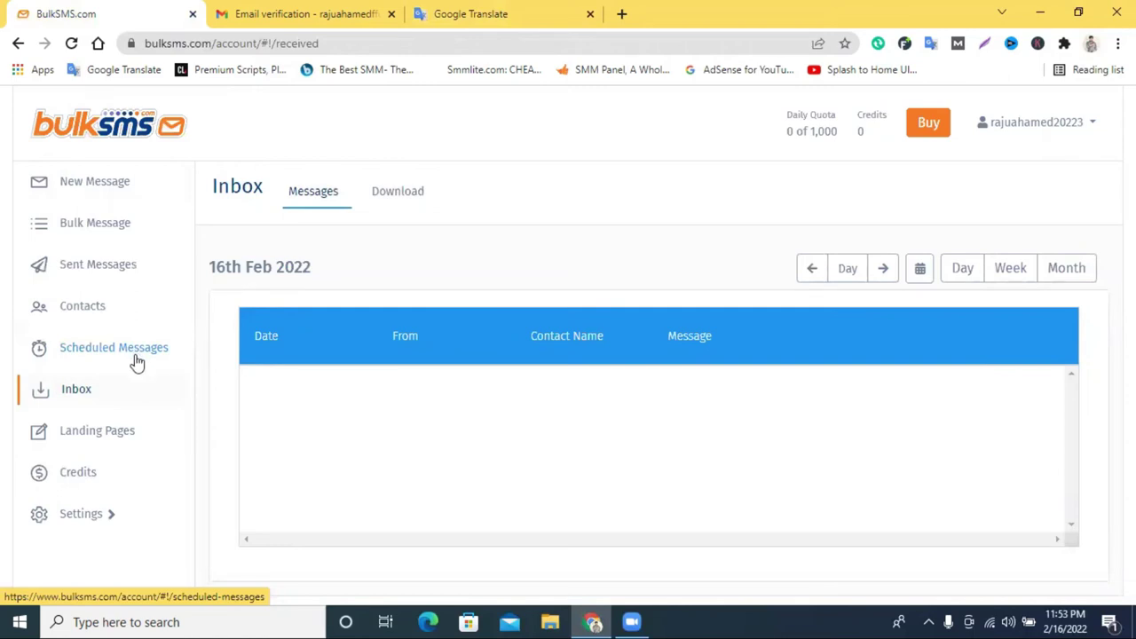
On the Contacts page, choose Readme as the import file, then cancel the import.
{"action": "left_click", "coordinate": [93, 317]}
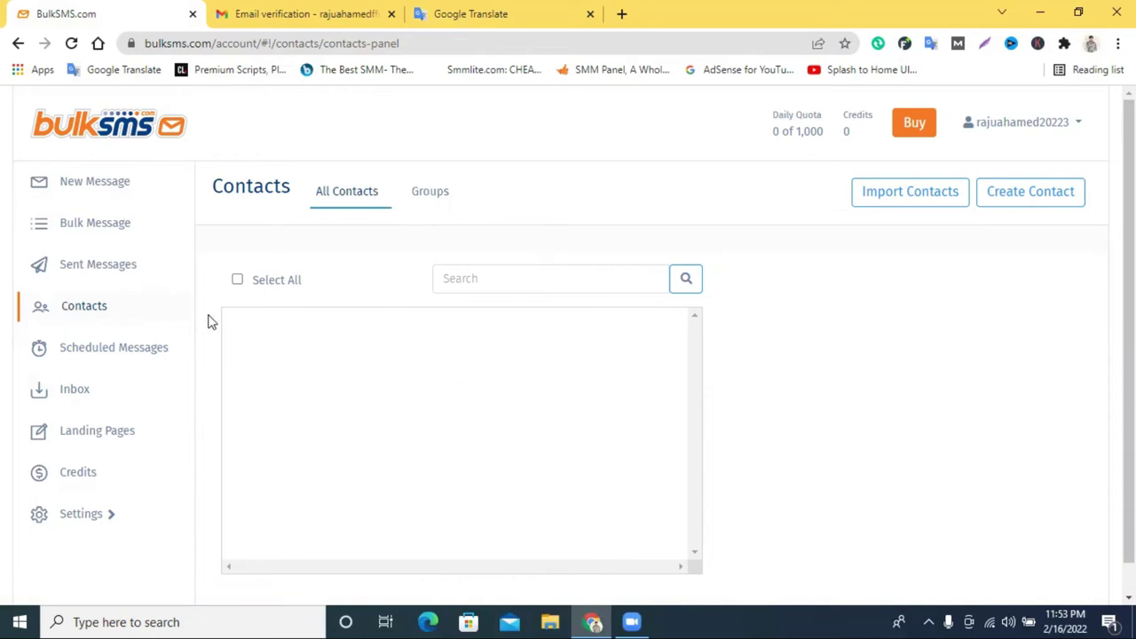
{"action": "left_click", "coordinate": [915, 196]}
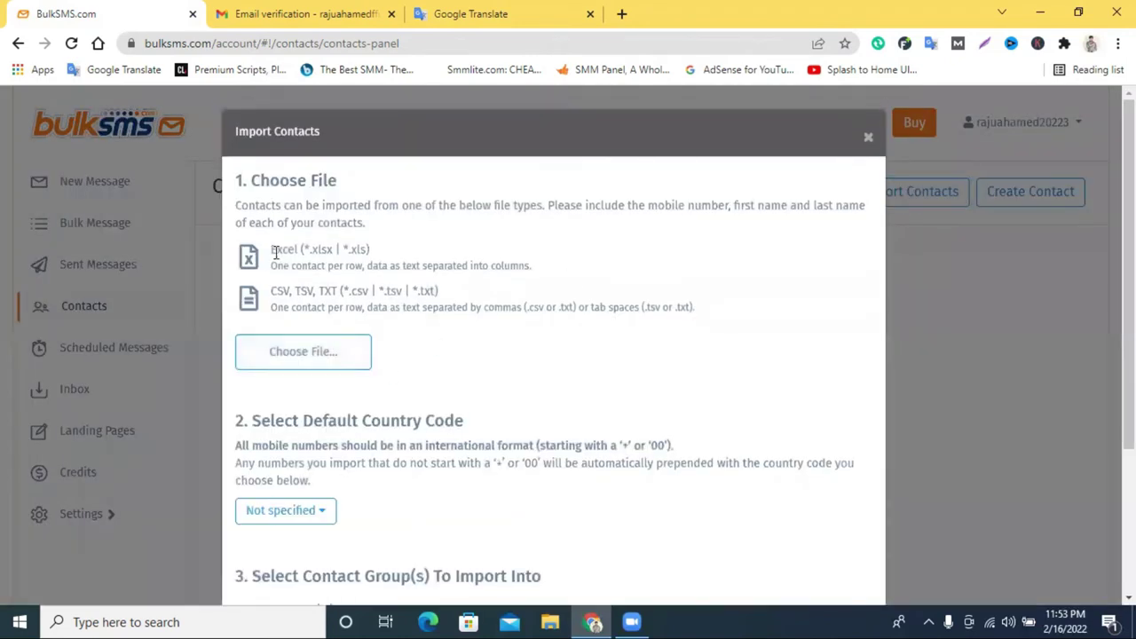
{"action": "left_click_drag", "start_coordinate": [273, 250], "coordinate": [302, 353]}
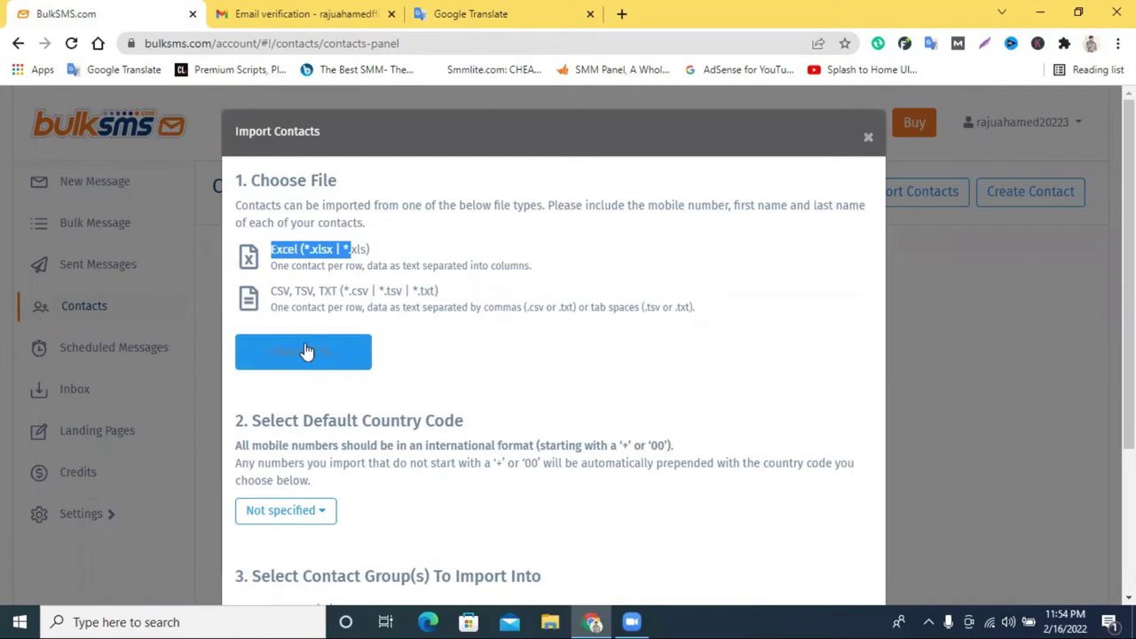
{"action": "left_click", "coordinate": [304, 346]}
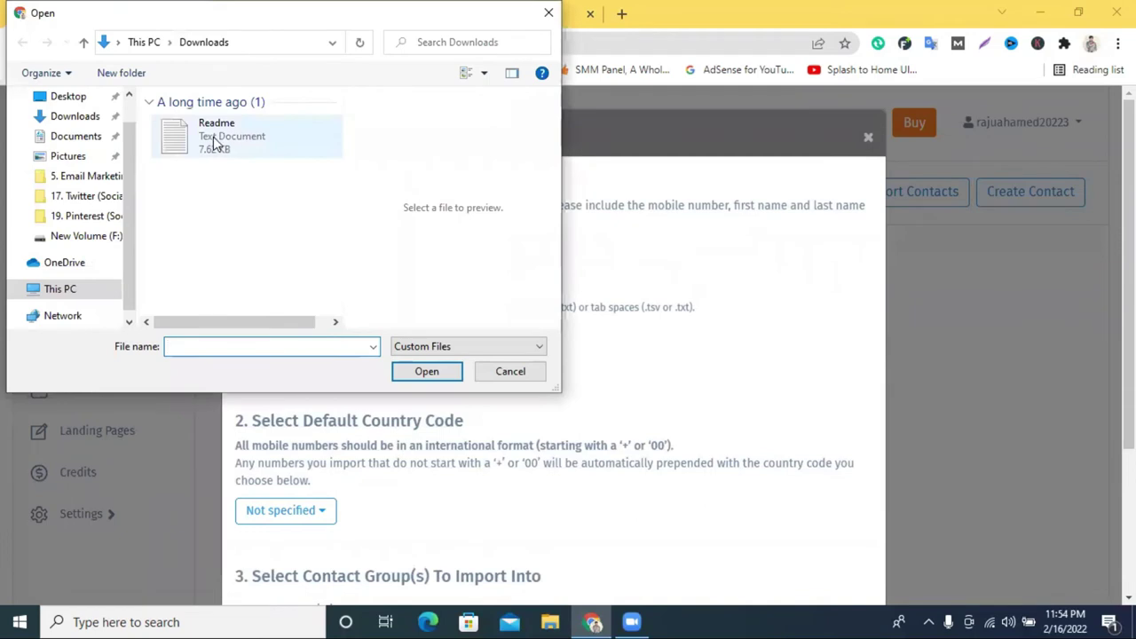
{"action": "left_click", "coordinate": [224, 142]}
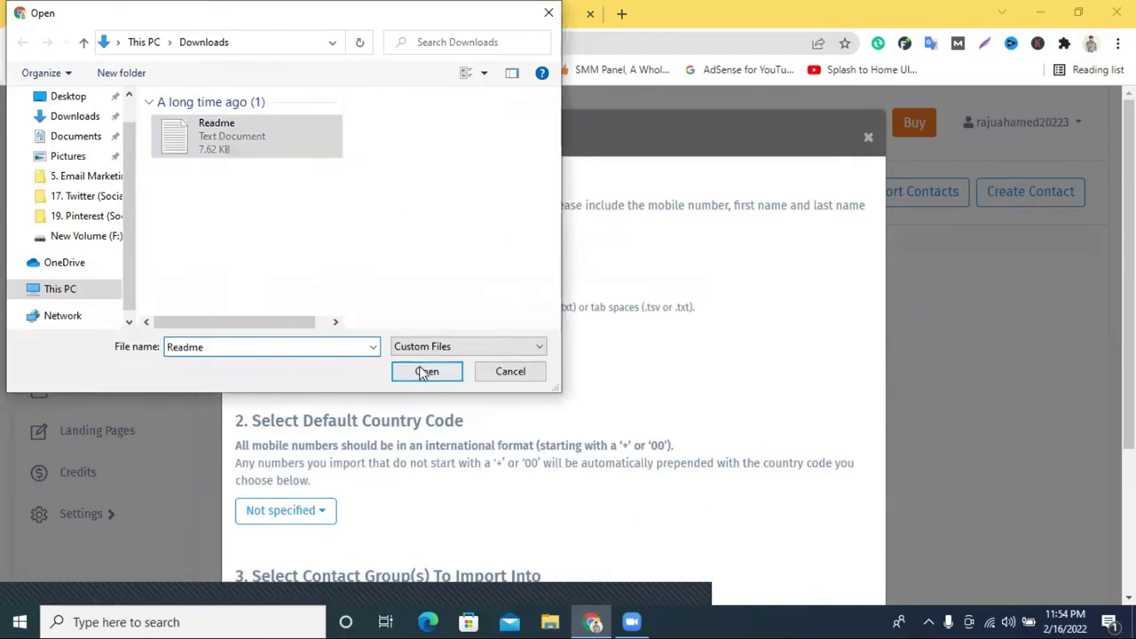
{"action": "left_click", "coordinate": [426, 371]}
{"action": "scroll", "coordinate": [384, 430], "scroll_direction": "down", "scroll_amount": 2}
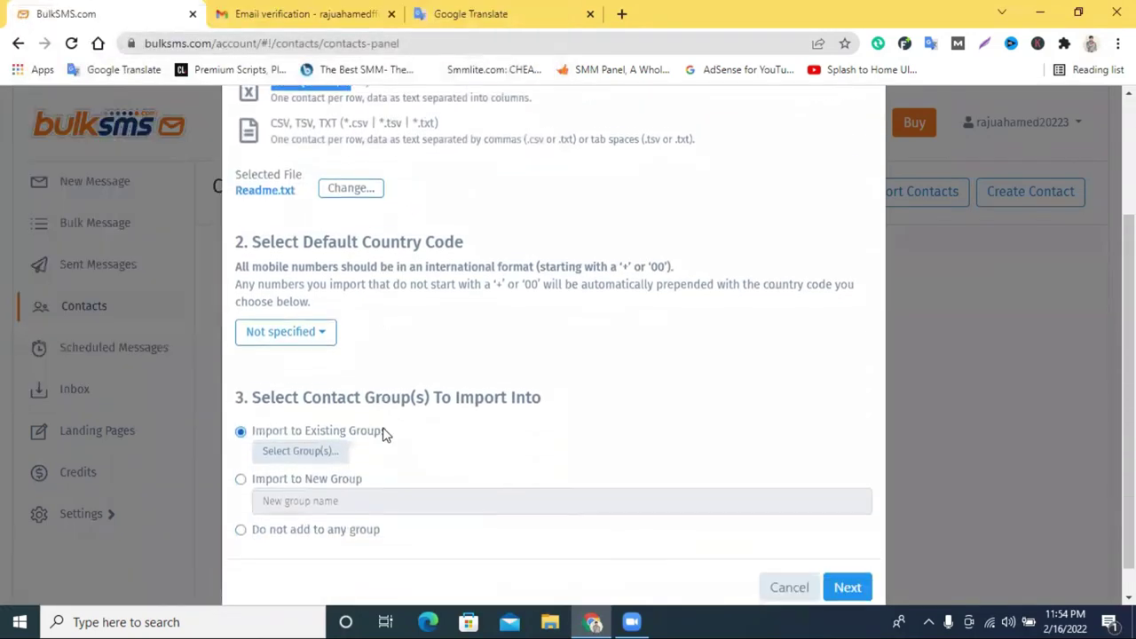
{"action": "scroll", "coordinate": [383, 433], "scroll_direction": "down", "scroll_amount": 1}
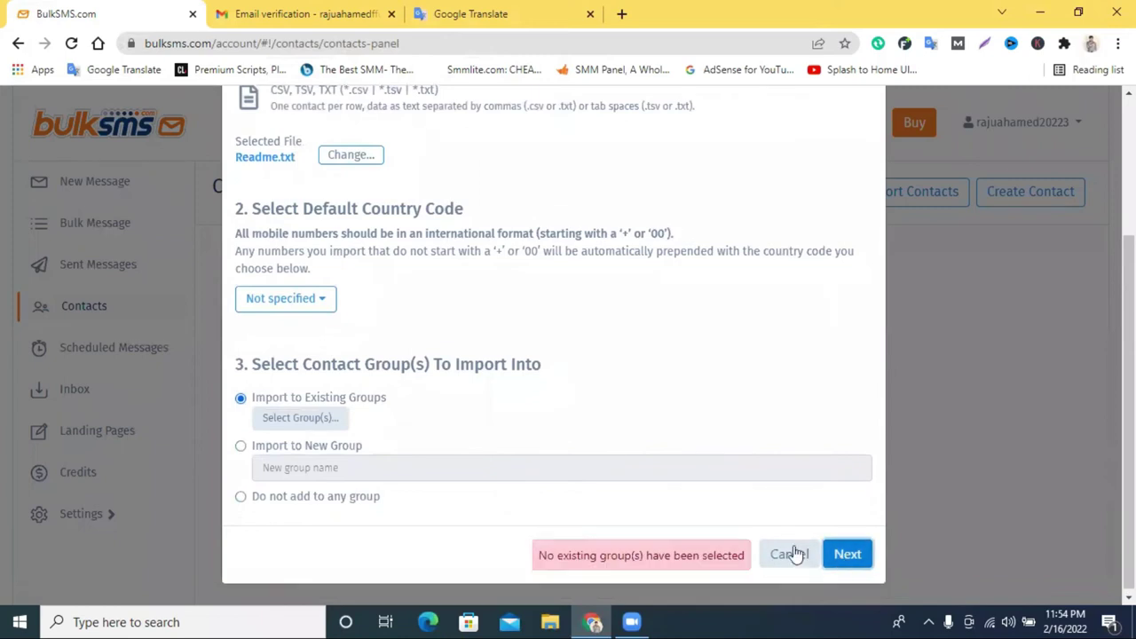
{"action": "scroll", "coordinate": [622, 361], "scroll_direction": "up", "scroll_amount": 3}
{"action": "left_click", "coordinate": [869, 104]}
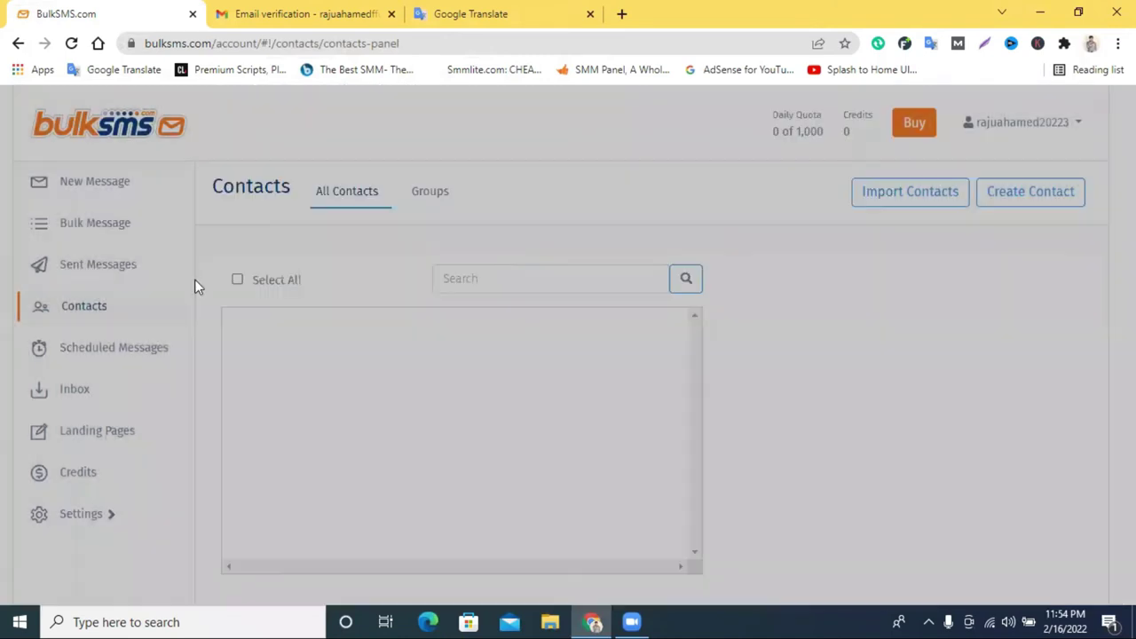
Open Sent Messages and scroll through the list.
{"action": "left_click", "coordinate": [78, 278]}
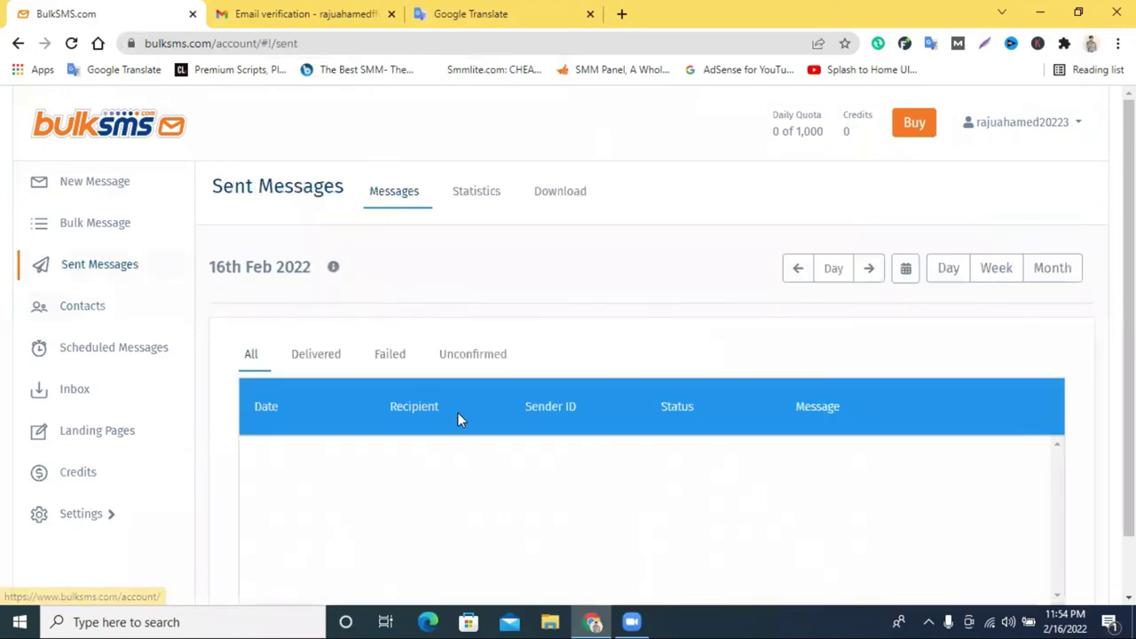
{"action": "scroll", "coordinate": [470, 413], "scroll_direction": "down", "scroll_amount": 1}
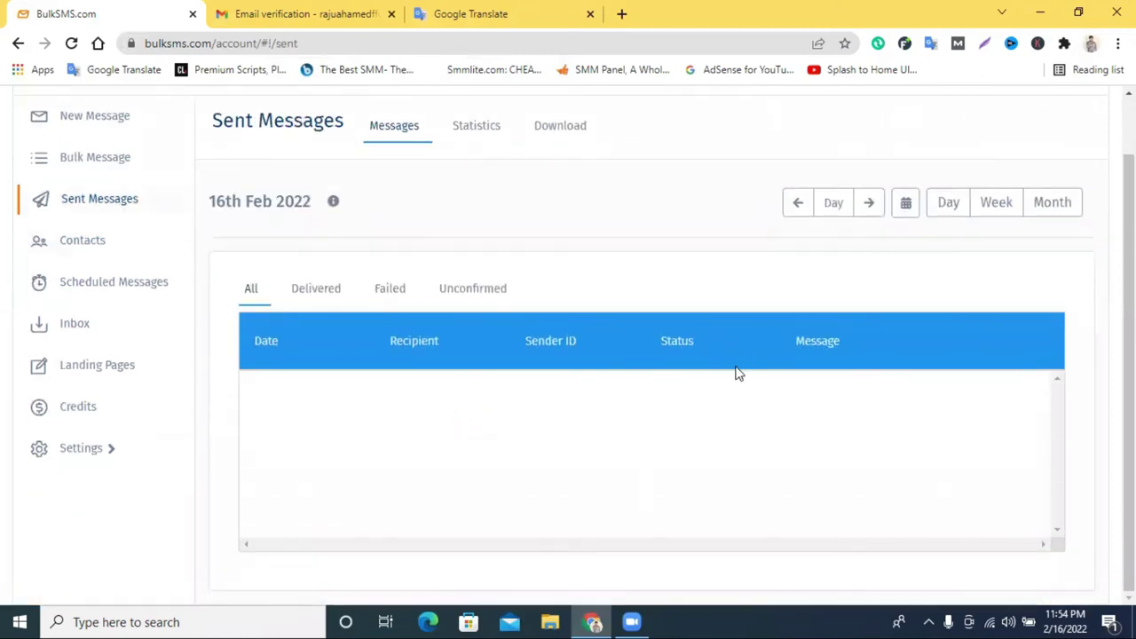
{"action": "scroll", "coordinate": [581, 376], "scroll_direction": "up", "scroll_amount": 1}
{"action": "scroll", "coordinate": [574, 376], "scroll_direction": "down", "scroll_amount": 1}
{"action": "scroll", "coordinate": [507, 439], "scroll_direction": "up", "scroll_amount": 1}
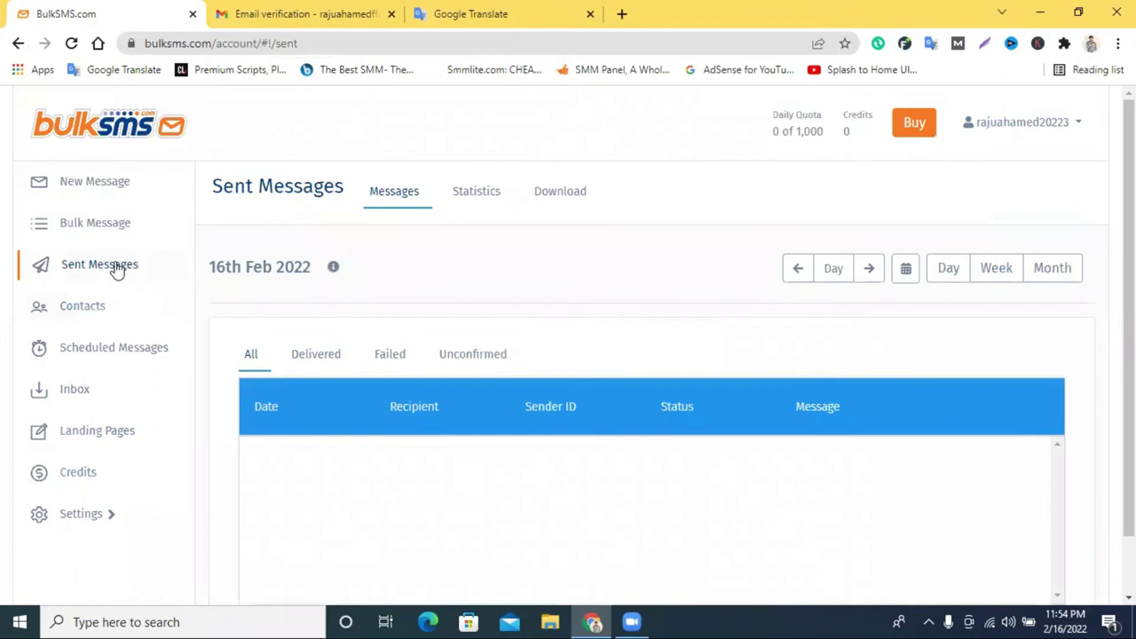
Open and close the Bulk Message upload window, start a new message, then view Landing Pages.
{"action": "left_click", "coordinate": [112, 225]}
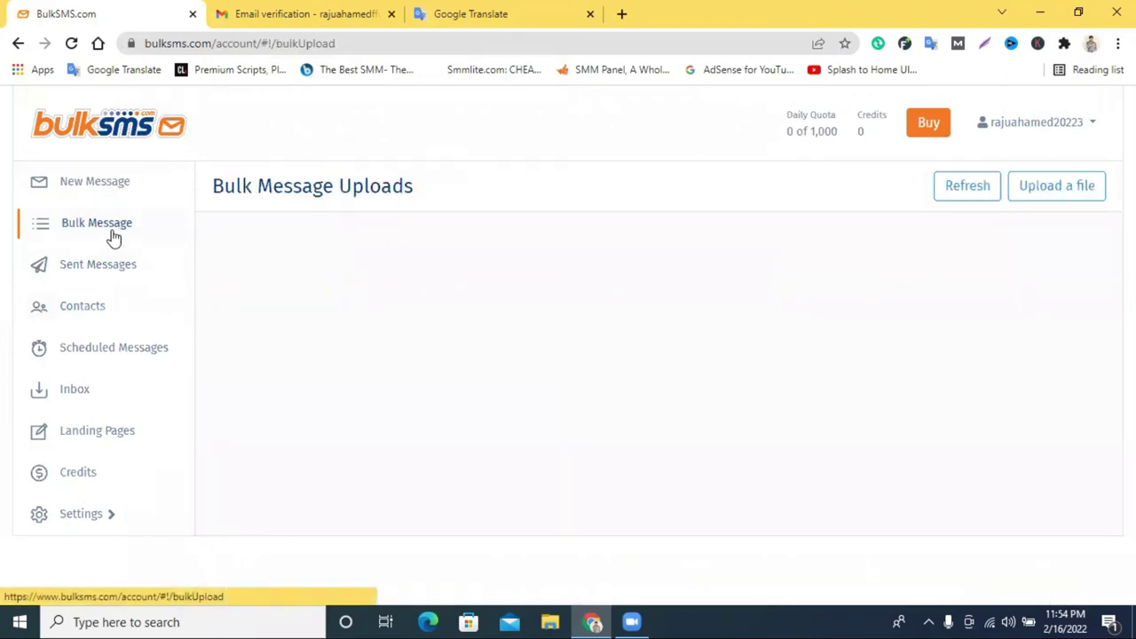
{"action": "left_click", "coordinate": [673, 330]}
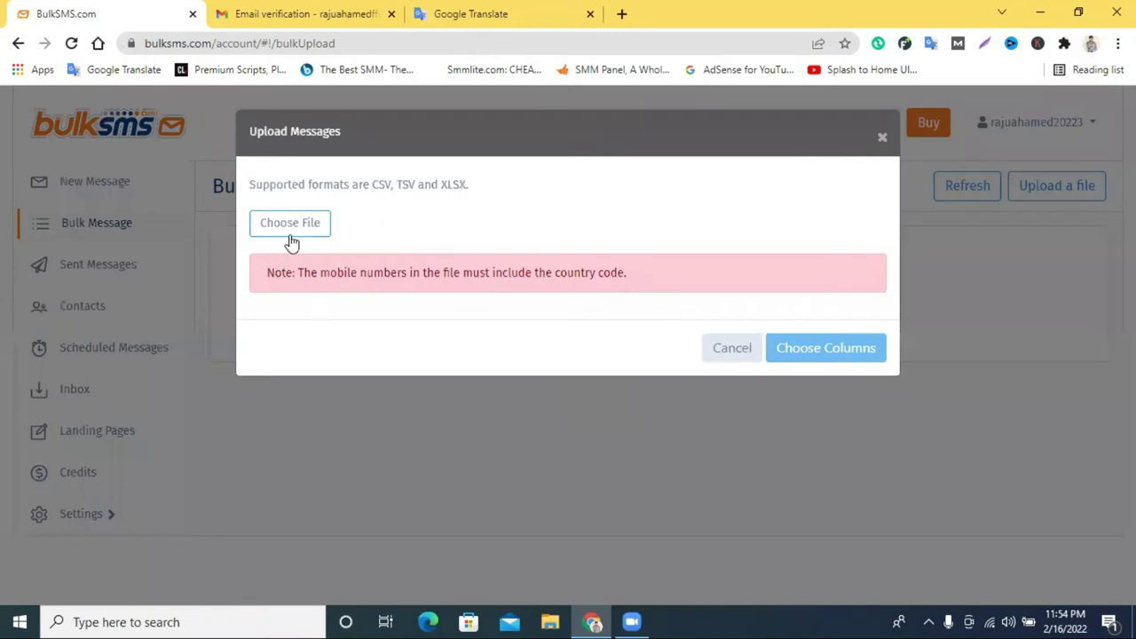
{"action": "left_click", "coordinate": [885, 140]}
{"action": "left_click", "coordinate": [102, 185]}
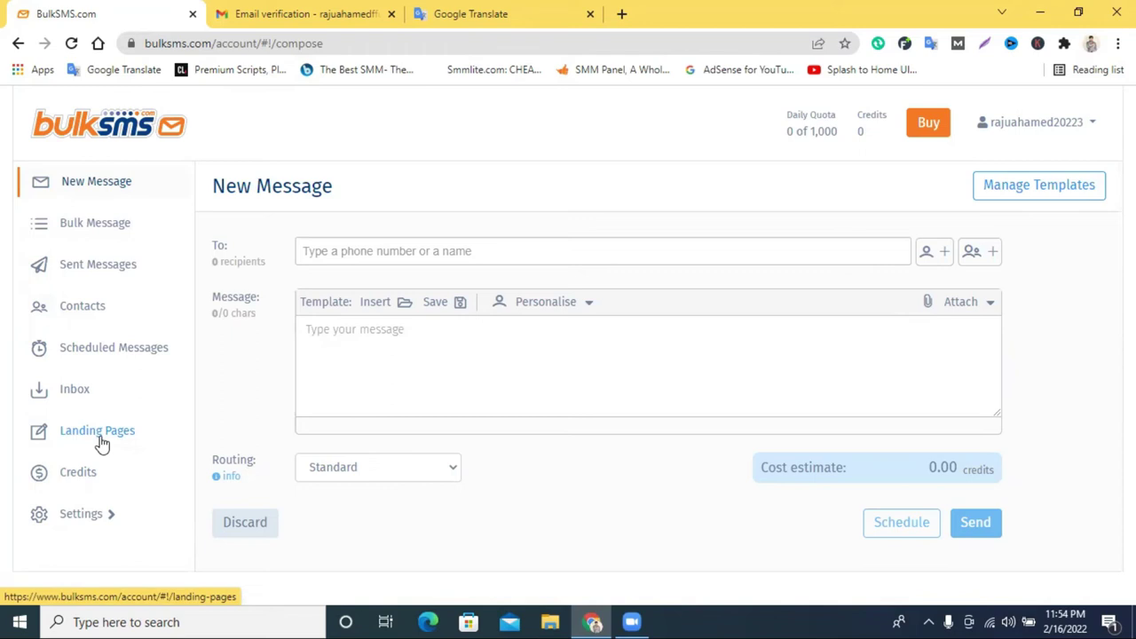
{"action": "left_click", "coordinate": [99, 440]}
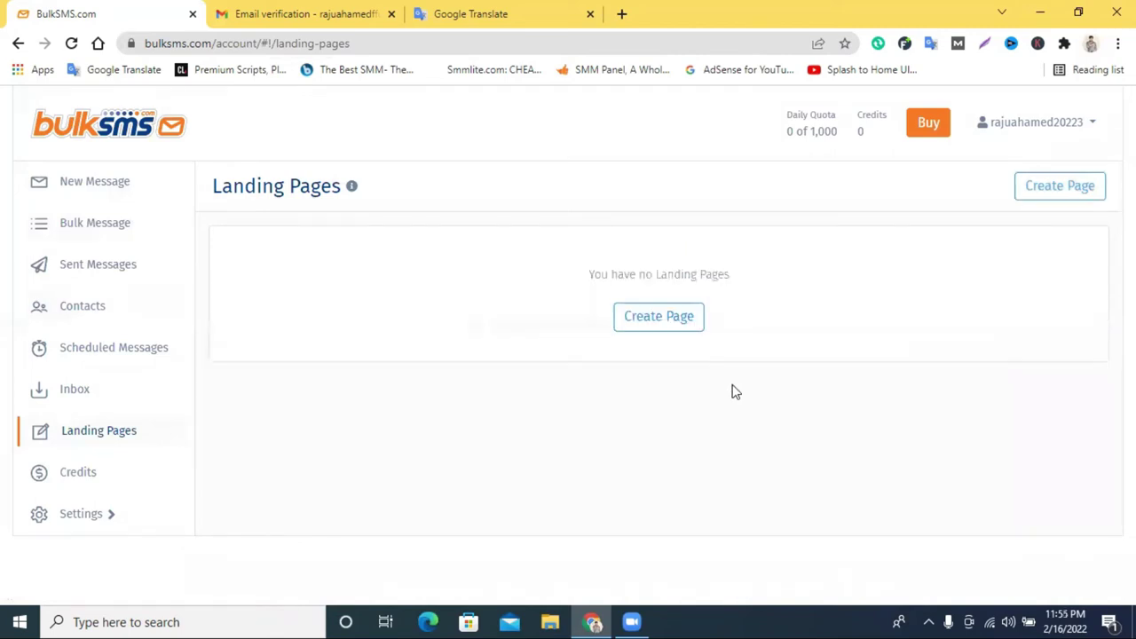
Create a new landing page named 'bulk sms' and save it.
{"action": "left_click", "coordinate": [649, 325]}
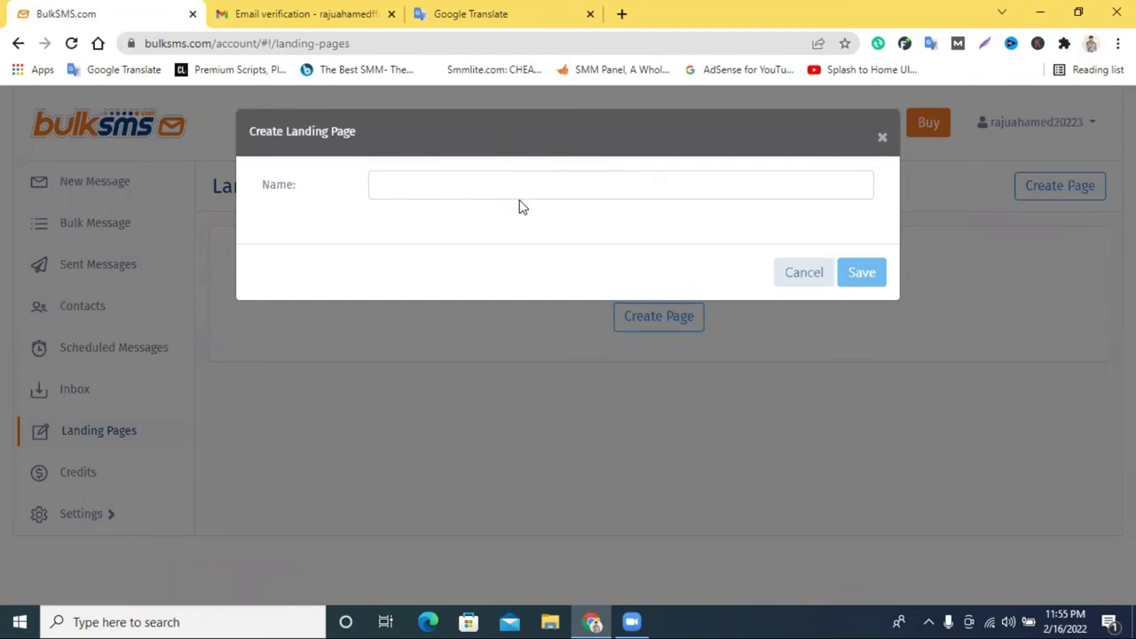
{"action": "left_click", "coordinate": [533, 191]}
{"action": "type", "text": "bulk sms"}
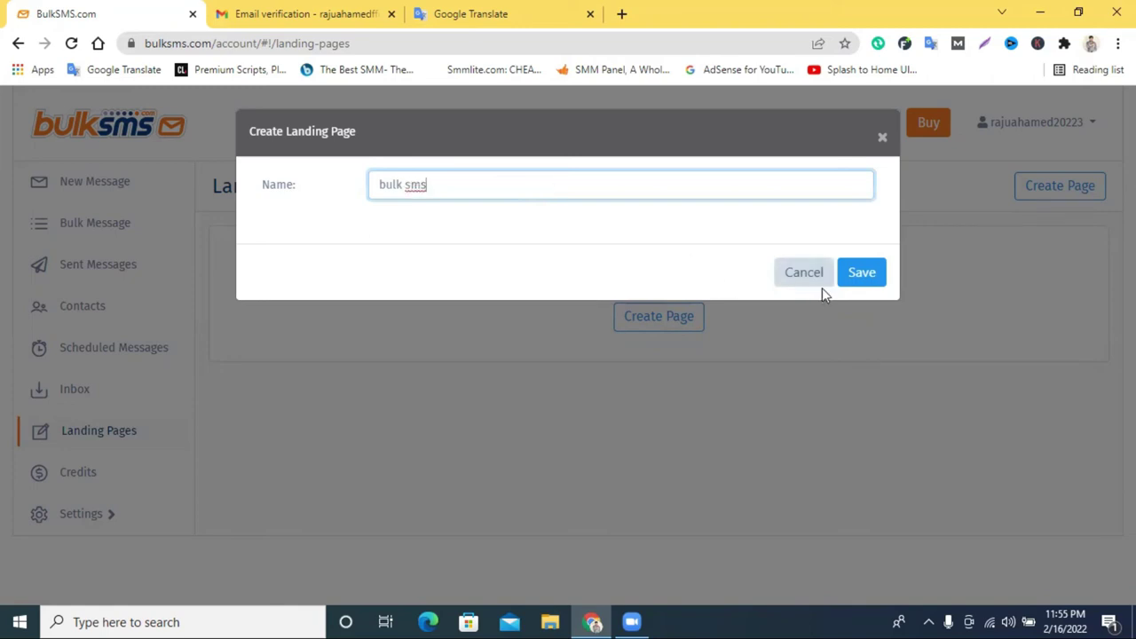
{"action": "left_click", "coordinate": [862, 273]}
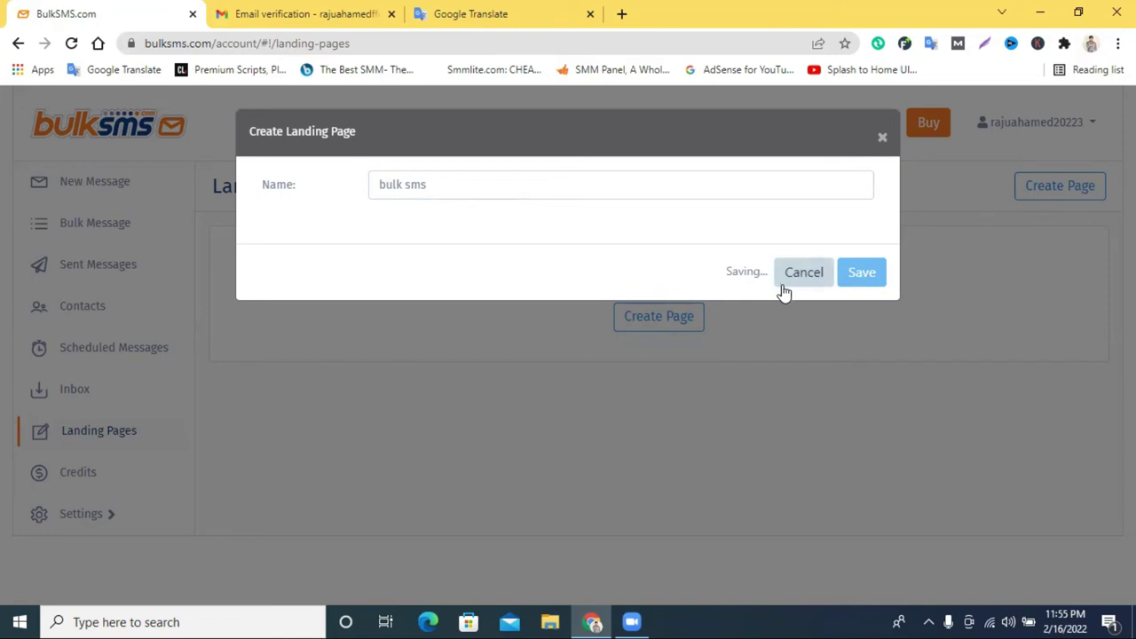
{"action": "scroll", "coordinate": [974, 376], "scroll_direction": "down", "scroll_amount": 3}
{"action": "scroll", "coordinate": [971, 372], "scroll_direction": "up", "scroll_amount": 2}
{"action": "scroll", "coordinate": [948, 340], "scroll_direction": "down", "scroll_amount": 1}
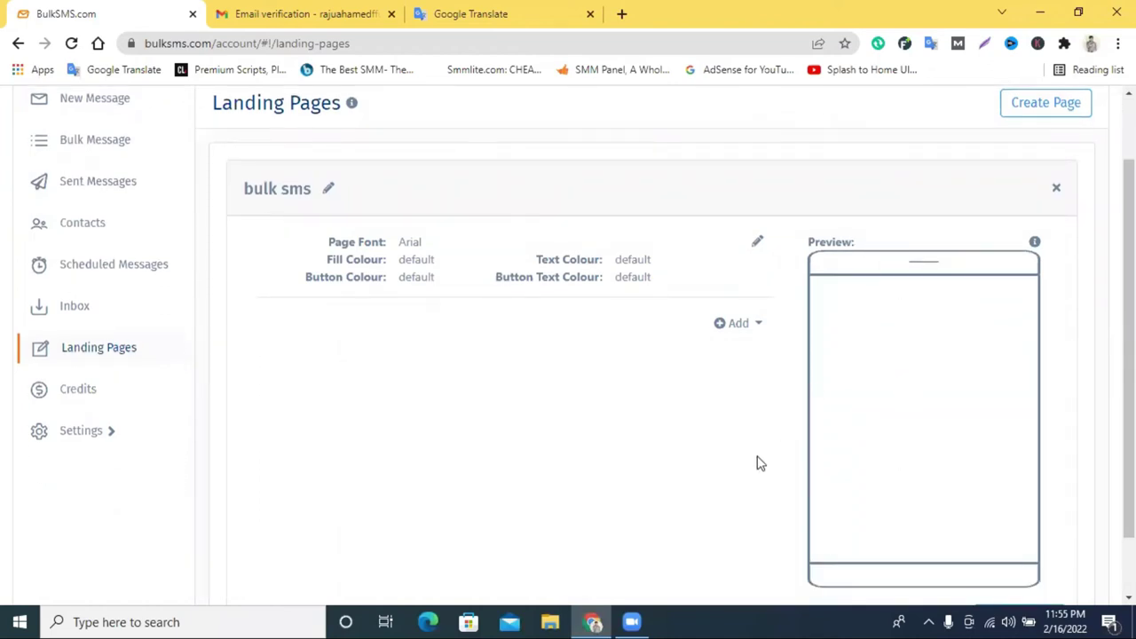
Review the 'bulk sms' page settings, leaving the Arial font and default colours unchanged.
{"action": "left_click", "coordinate": [757, 243]}
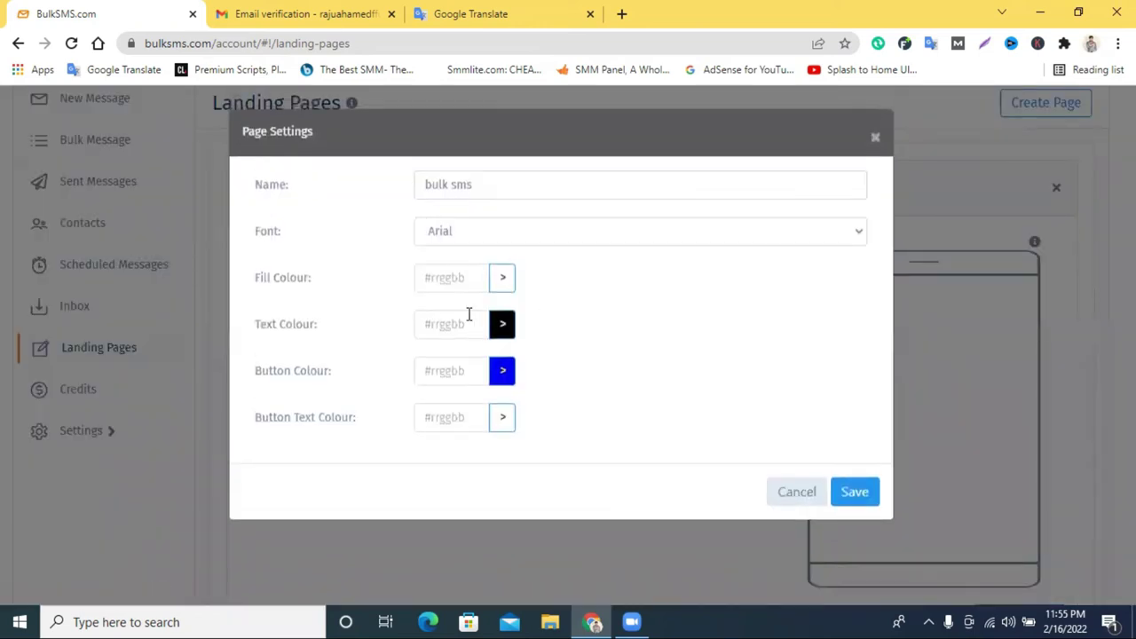
{"action": "left_click", "coordinate": [506, 237]}
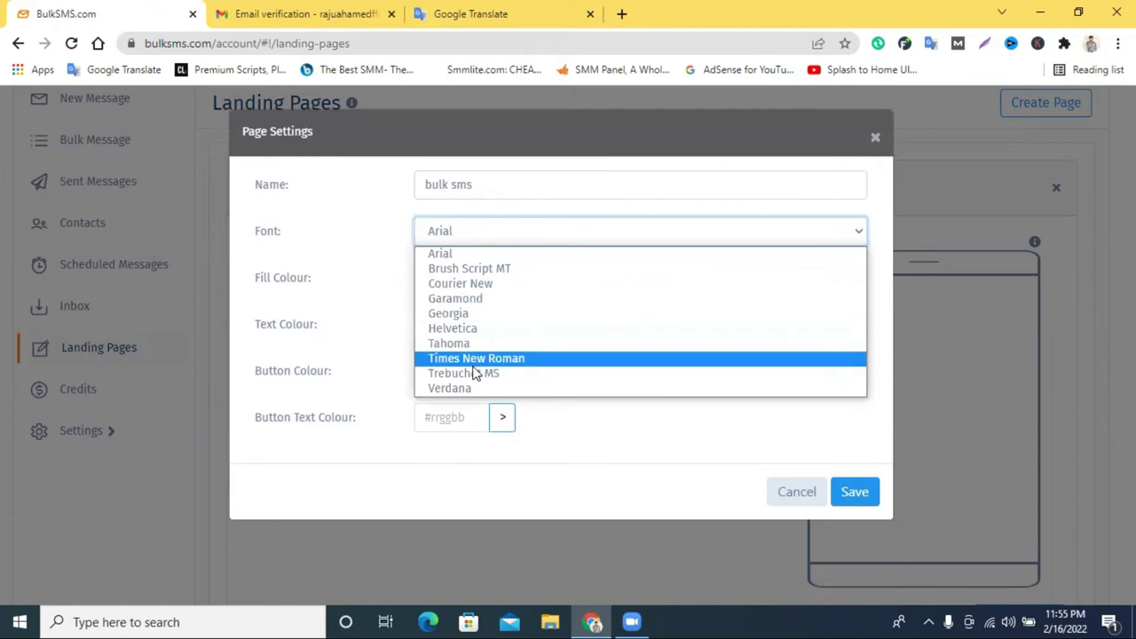
{"action": "left_click", "coordinate": [624, 171]}
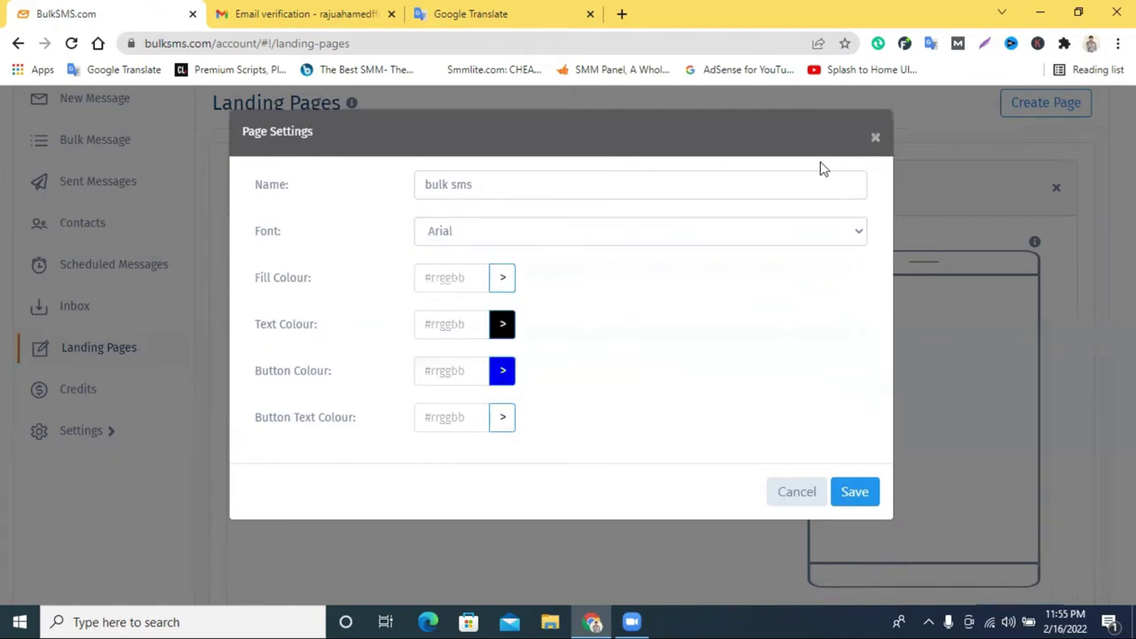
{"action": "left_click", "coordinate": [875, 137]}
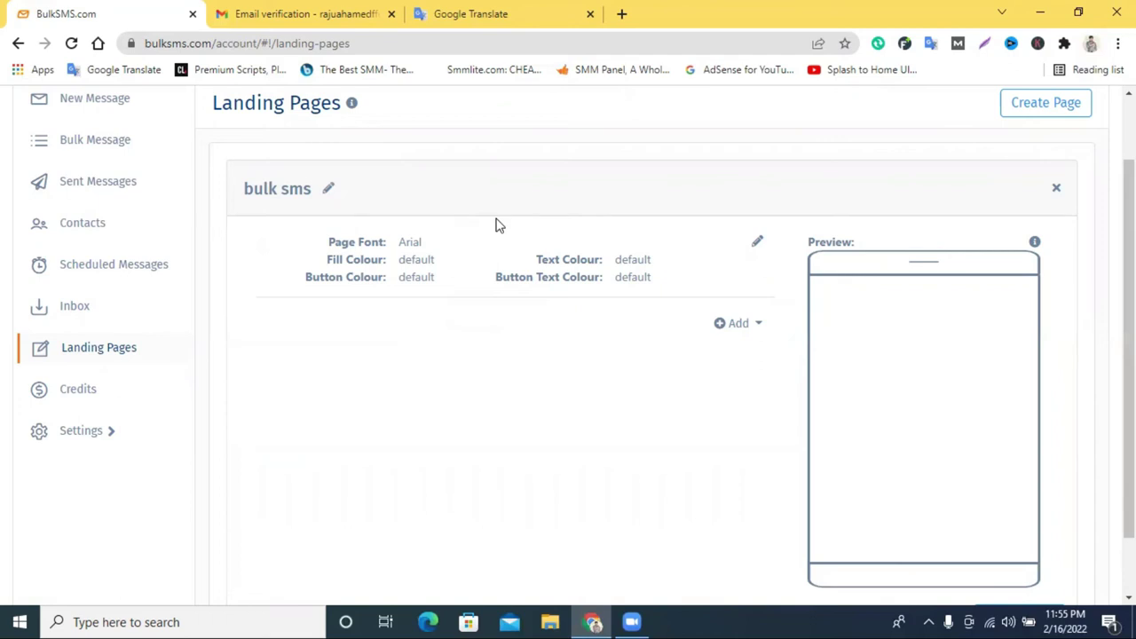
{"action": "left_click", "coordinate": [739, 331]}
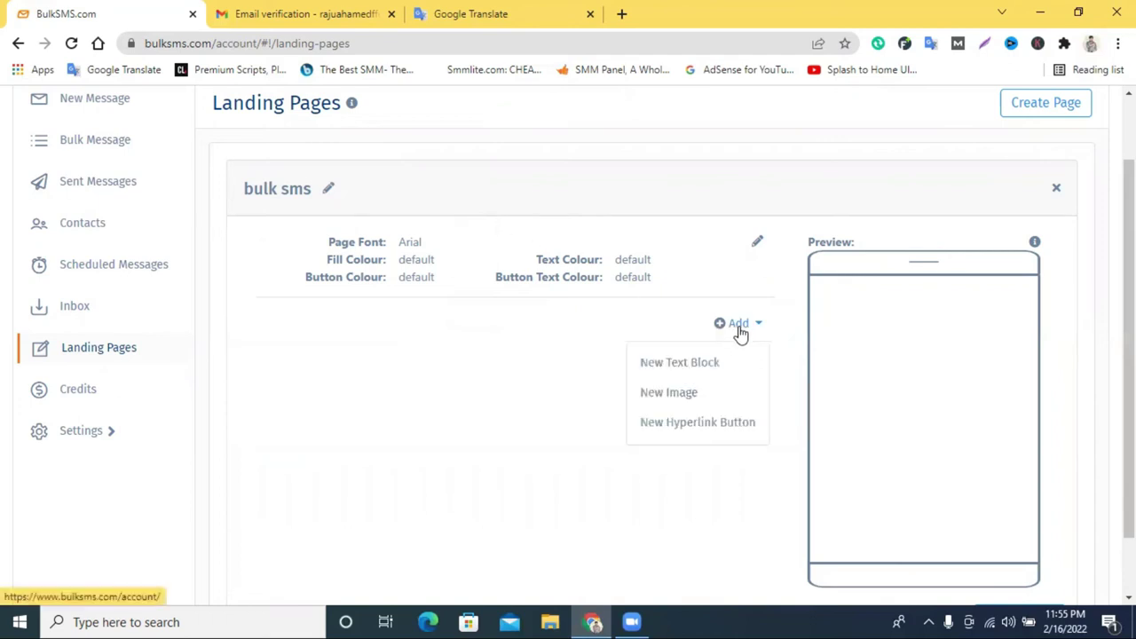
Add an Image component holding the Pngtree isometric laptop PNG from Downloads.
{"action": "left_click", "coordinate": [657, 401]}
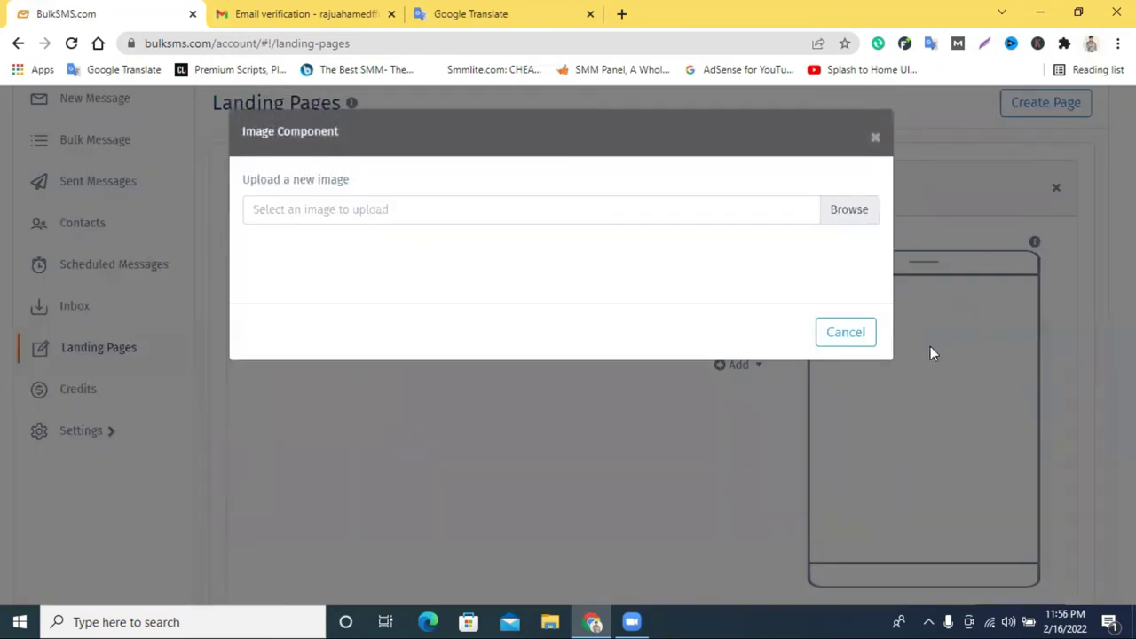
{"action": "left_click", "coordinate": [850, 211]}
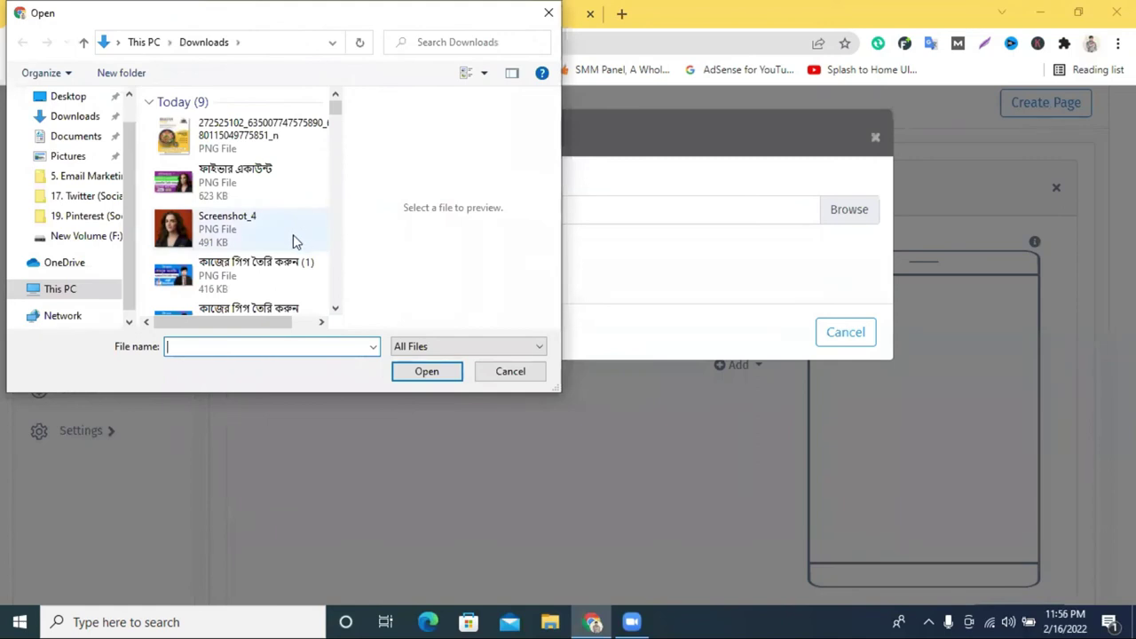
{"action": "scroll", "coordinate": [293, 236], "scroll_direction": "down", "scroll_amount": 5}
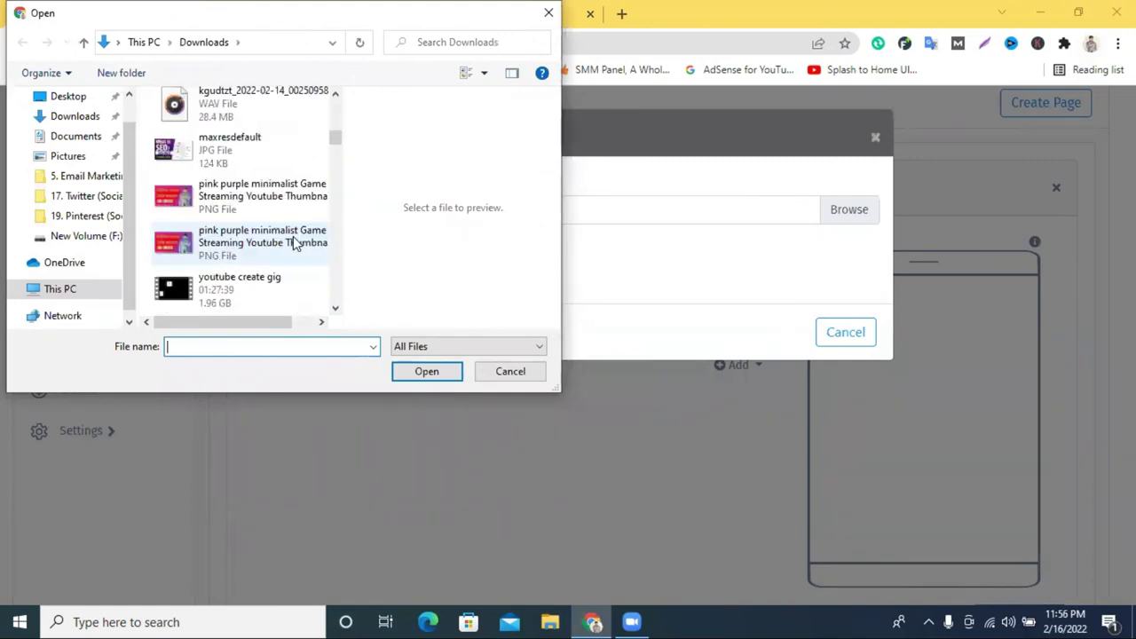
{"action": "scroll", "coordinate": [293, 241], "scroll_direction": "up", "scroll_amount": 5}
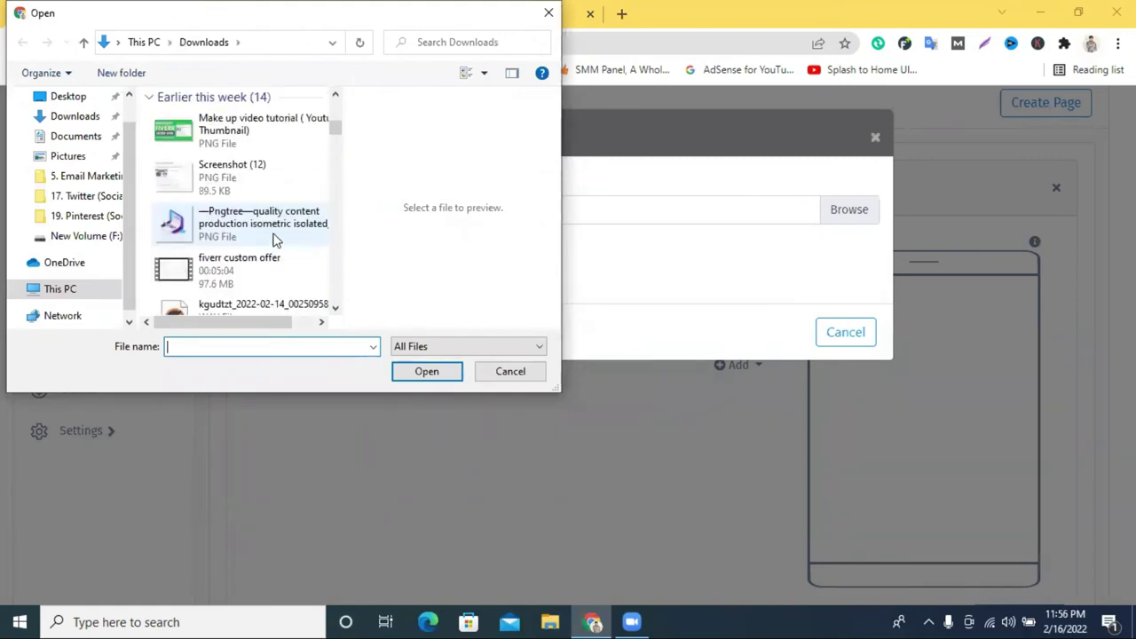
{"action": "left_click", "coordinate": [275, 234]}
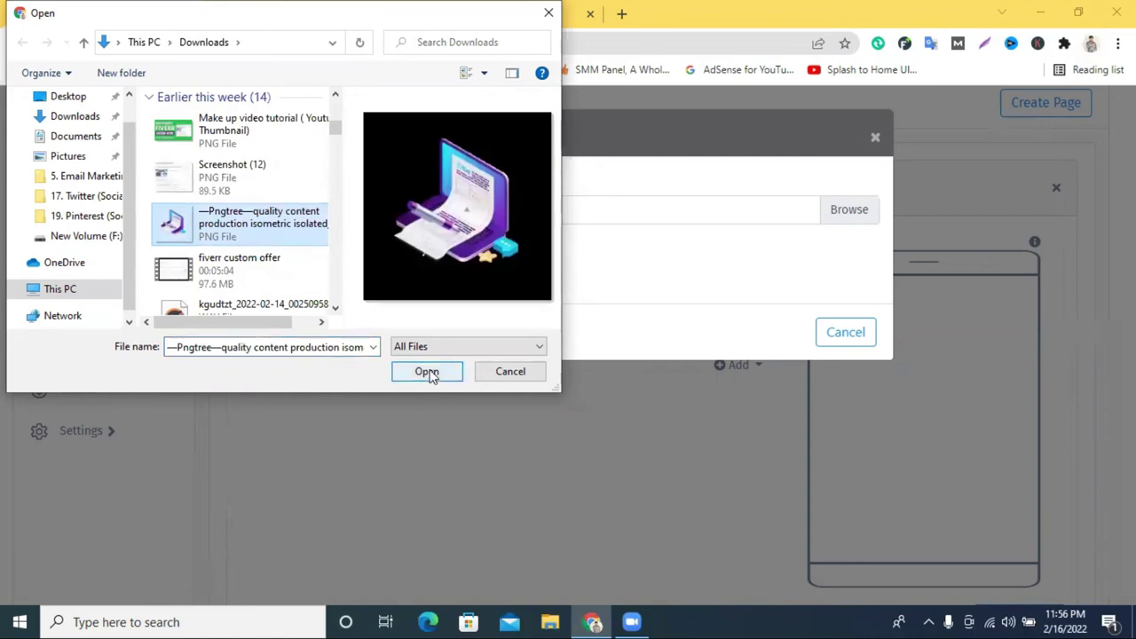
{"action": "left_click", "coordinate": [429, 372]}
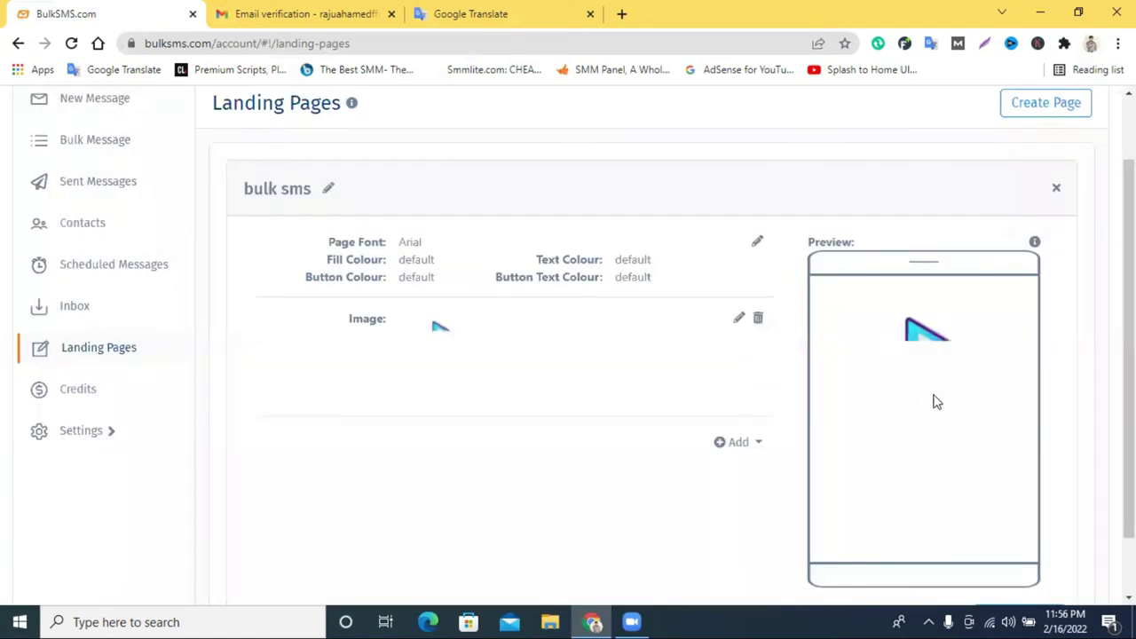
{"action": "scroll", "coordinate": [933, 396], "scroll_direction": "down", "scroll_amount": 1}
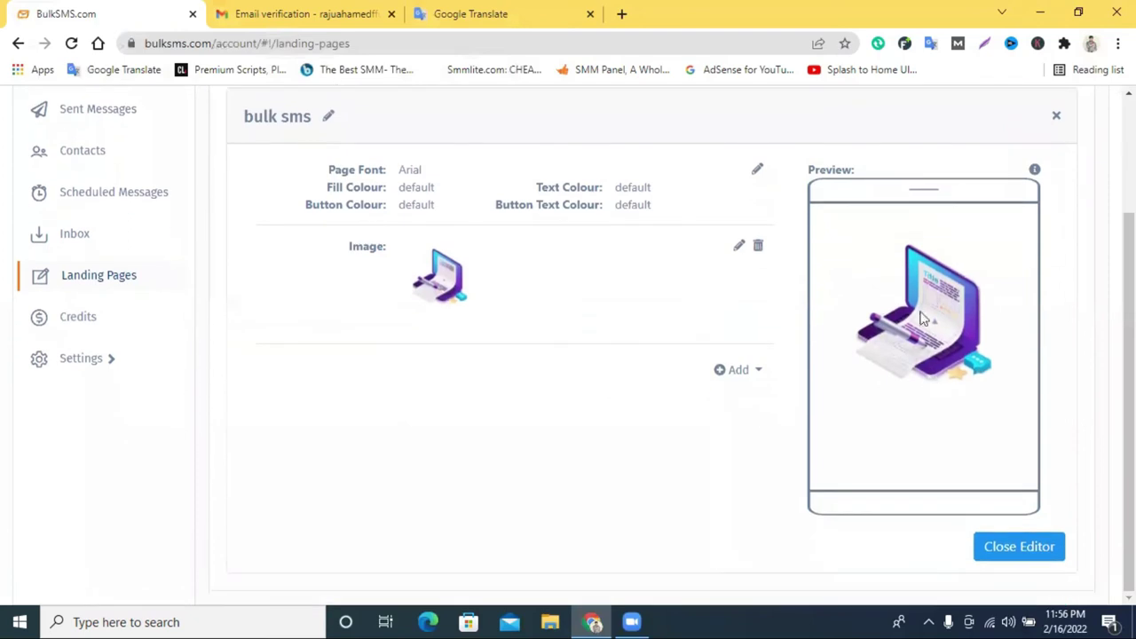
{"action": "scroll", "coordinate": [899, 389], "scroll_direction": "up", "scroll_amount": 1}
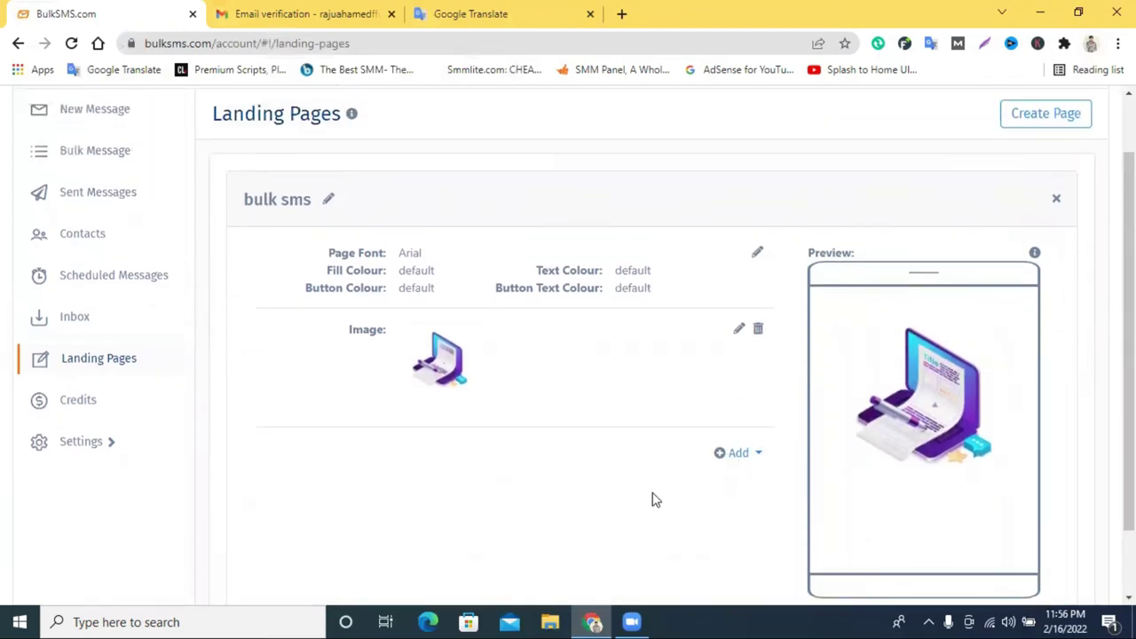
Add a text block under the image reading 'hello, how are you' plus a filler line.
{"action": "left_click", "coordinate": [741, 457]}
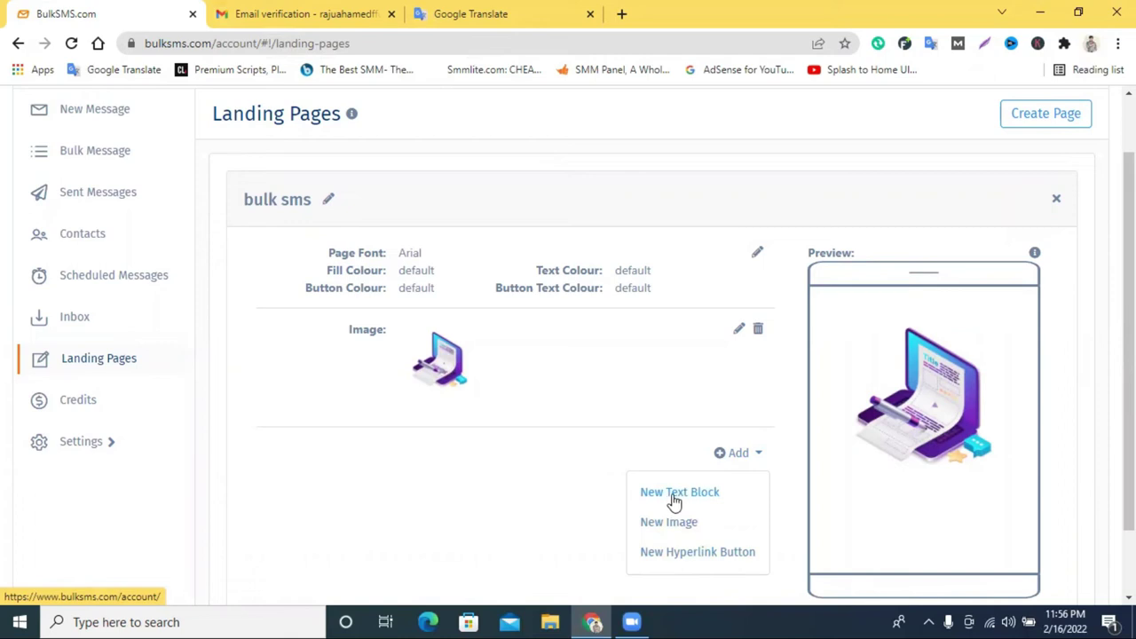
{"action": "left_click", "coordinate": [698, 500]}
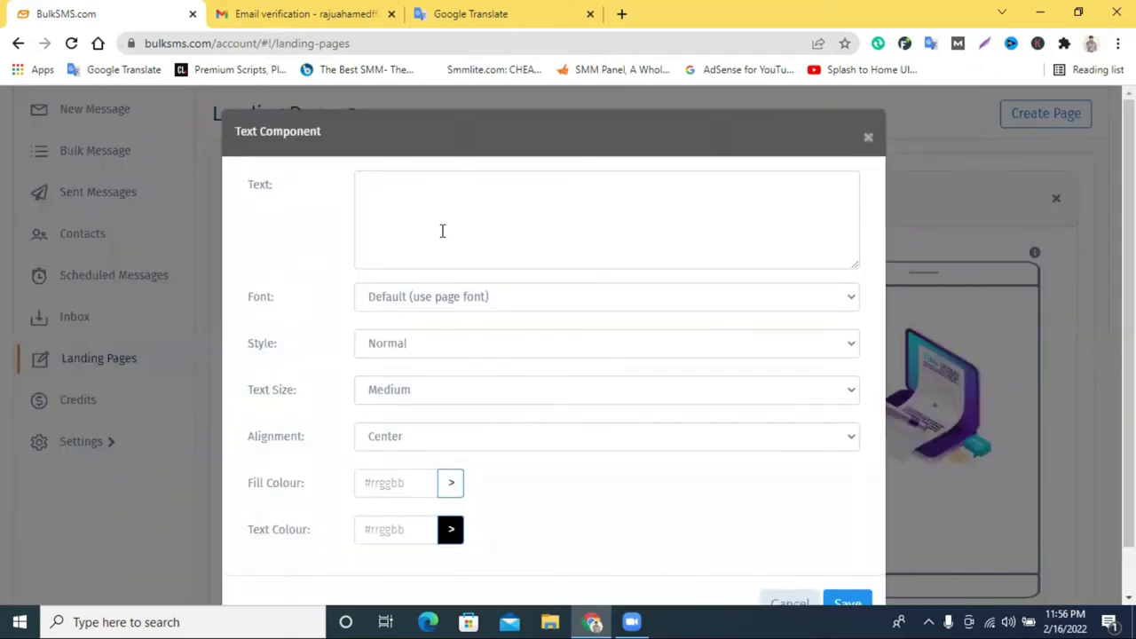
{"action": "left_click", "coordinate": [442, 231]}
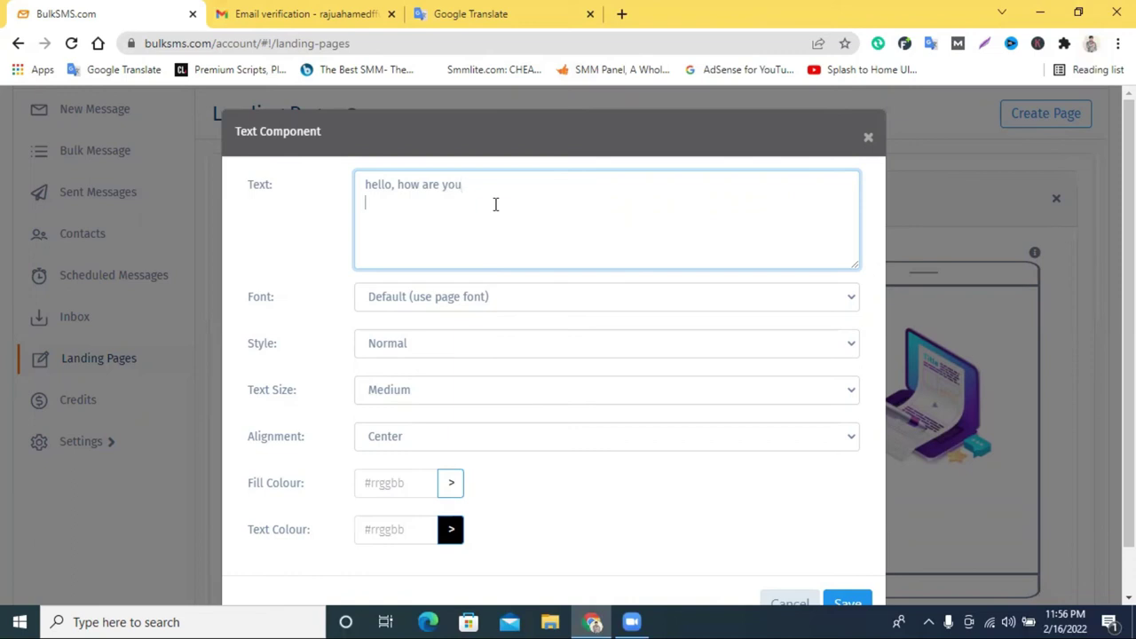
{"action": "type", "text": "hgdh khgyg ydgkgh "}
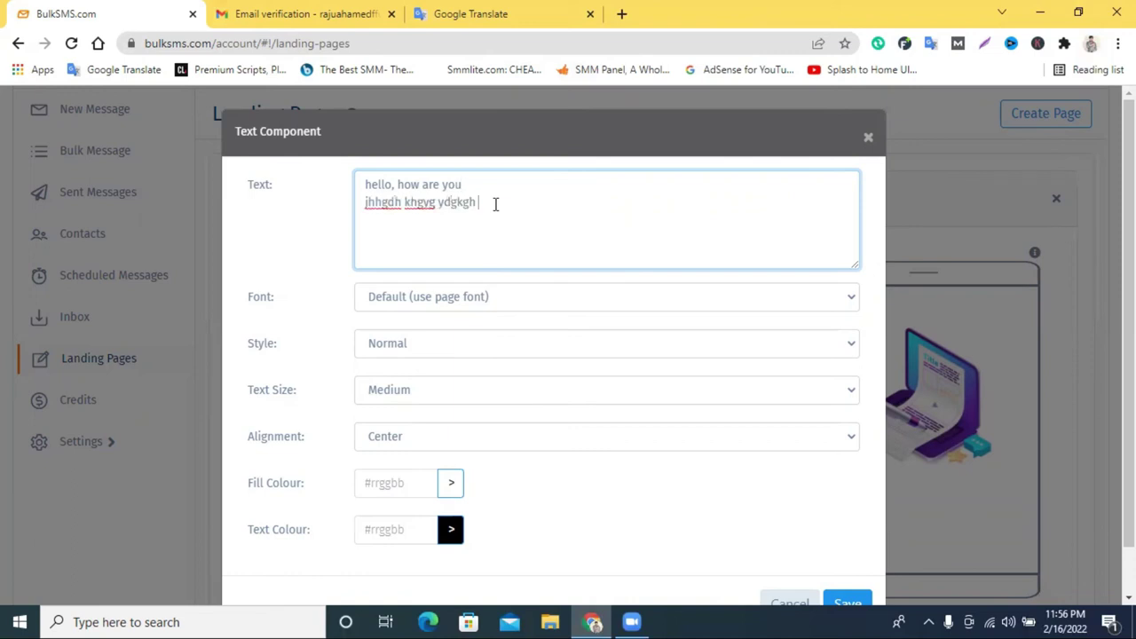
{"action": "type", "text": "jy;gdd.ktieu b ti7ty uyui"}
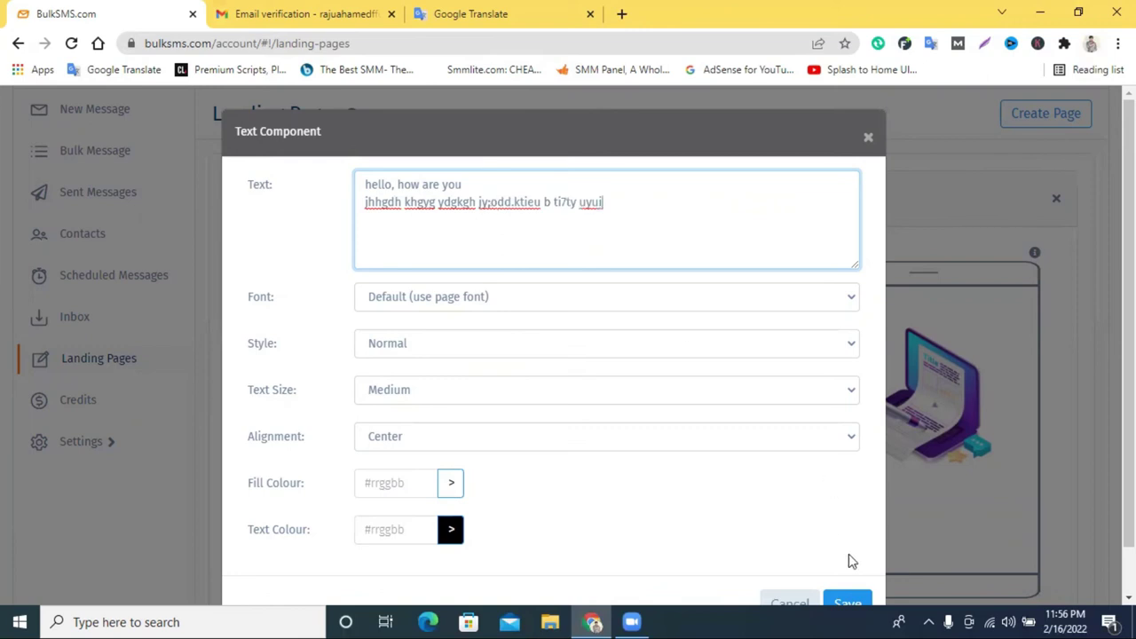
{"action": "left_click", "coordinate": [852, 601]}
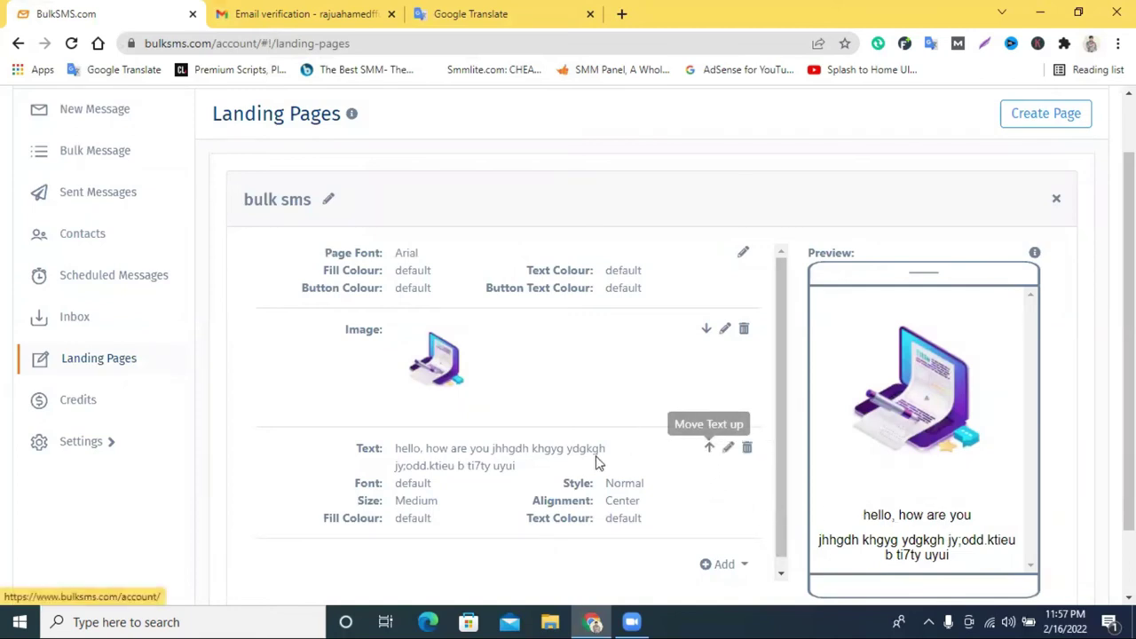
{"action": "left_click_drag", "start_coordinate": [596, 462], "coordinate": [601, 446]}
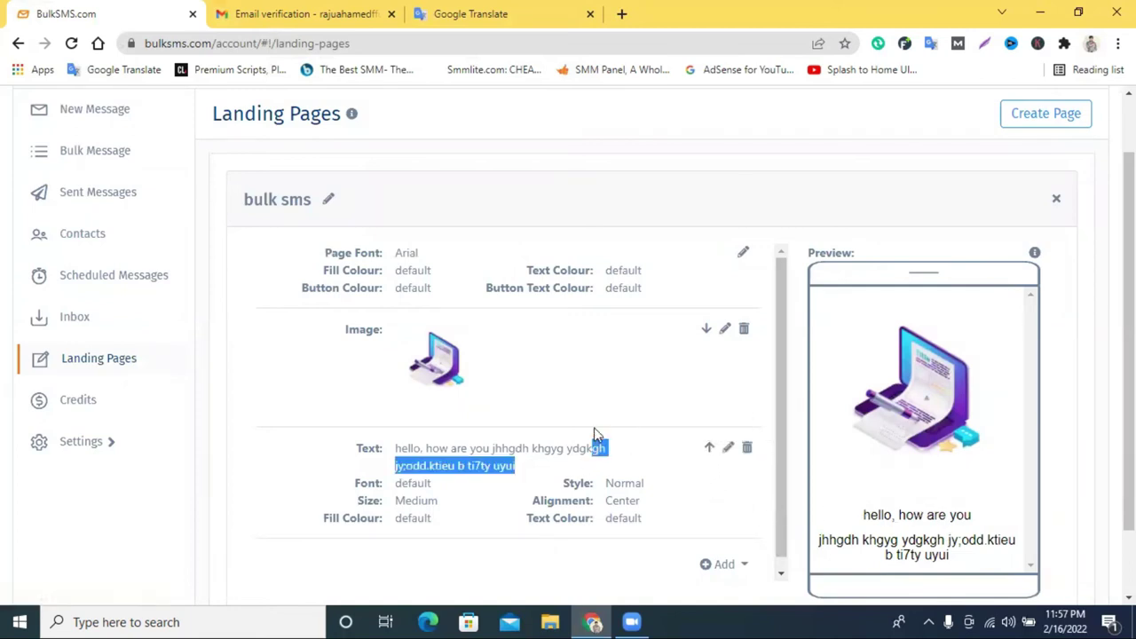
Delete the laptop illustration image from the page.
{"action": "left_click", "coordinate": [645, 384]}
{"action": "left_click_drag", "start_coordinate": [702, 332], "coordinate": [690, 558]}
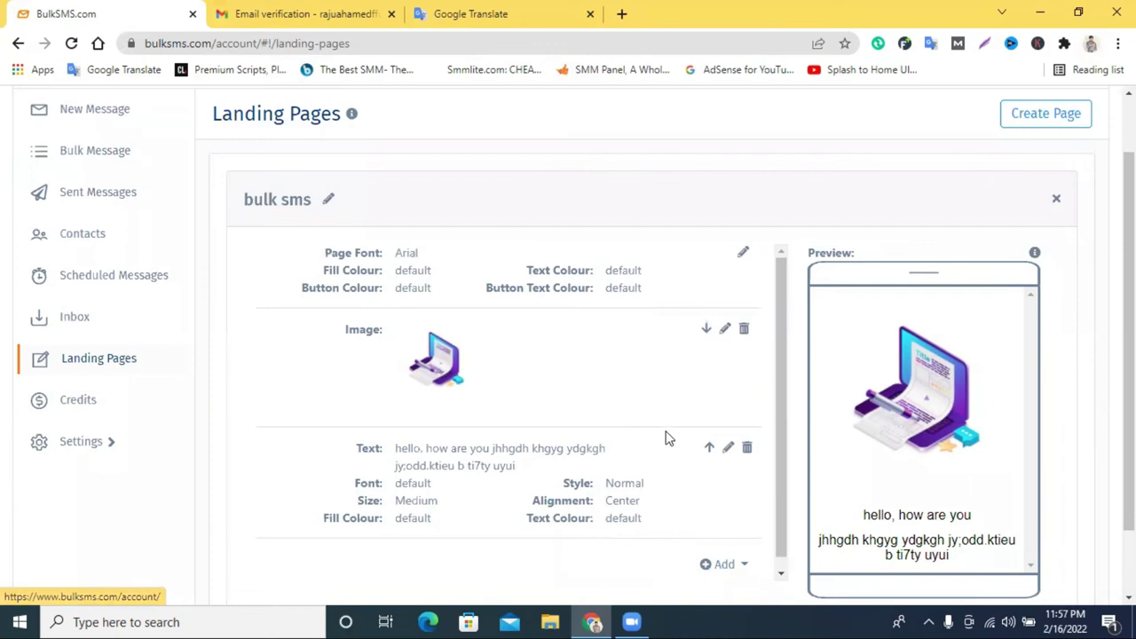
{"action": "left_click_drag", "start_coordinate": [596, 448], "coordinate": [670, 474]}
{"action": "scroll", "coordinate": [634, 499], "scroll_direction": "down", "scroll_amount": 1}
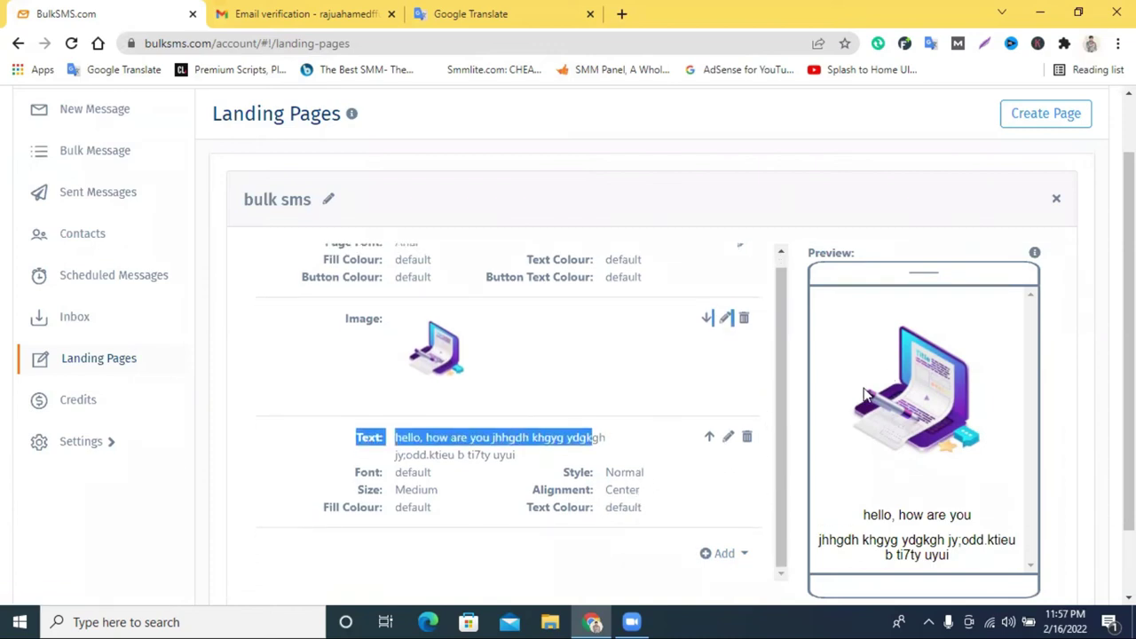
{"action": "left_click", "coordinate": [743, 320]}
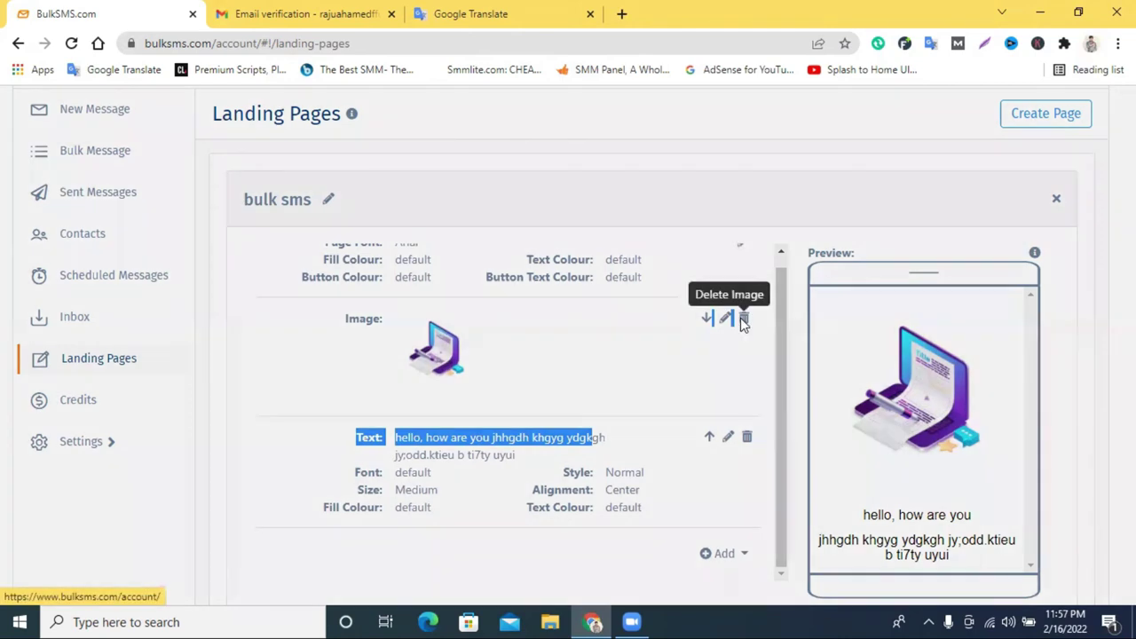
{"action": "left_click", "coordinate": [840, 236]}
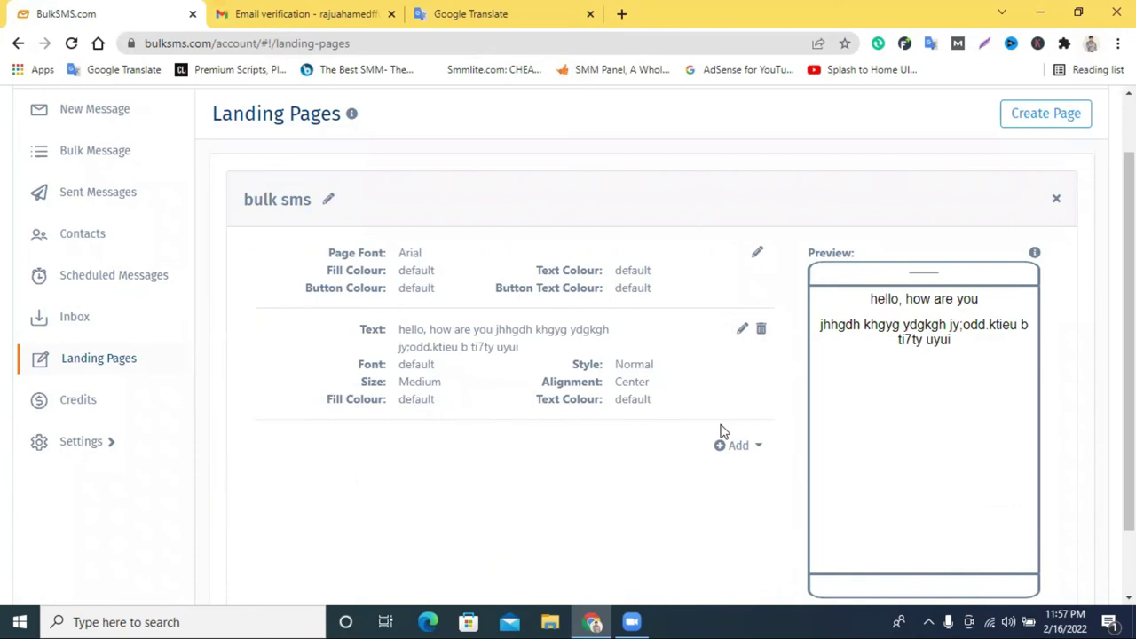
Add a new Image component with the Screenshot_4 portrait photo below the text.
{"action": "left_click", "coordinate": [736, 446]}
{"action": "left_click", "coordinate": [680, 517]}
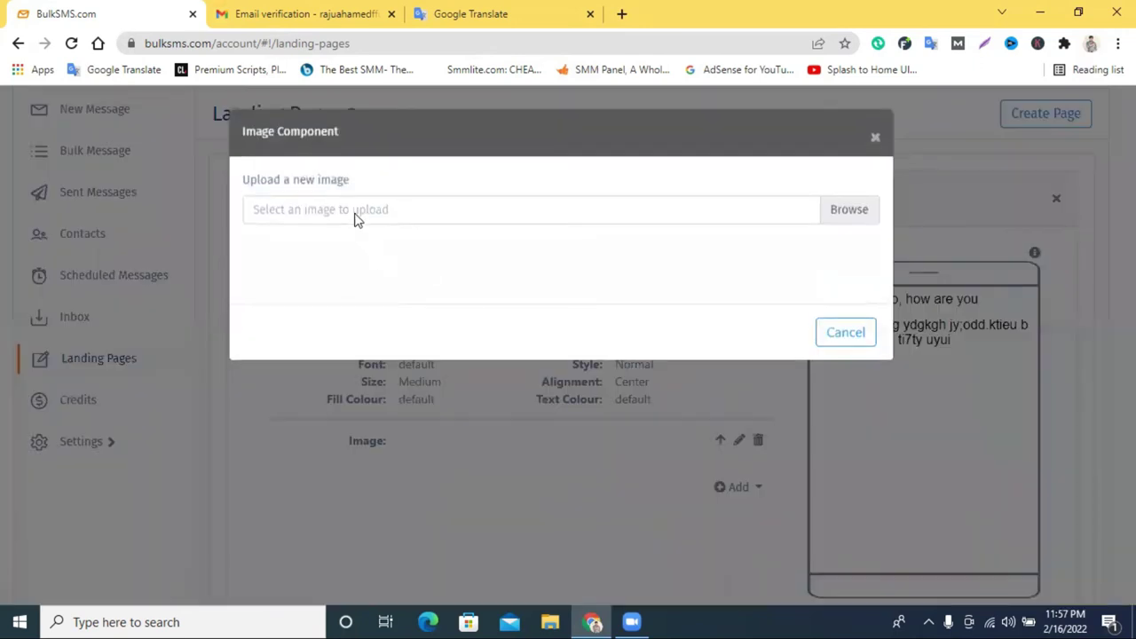
{"action": "left_click", "coordinate": [838, 210]}
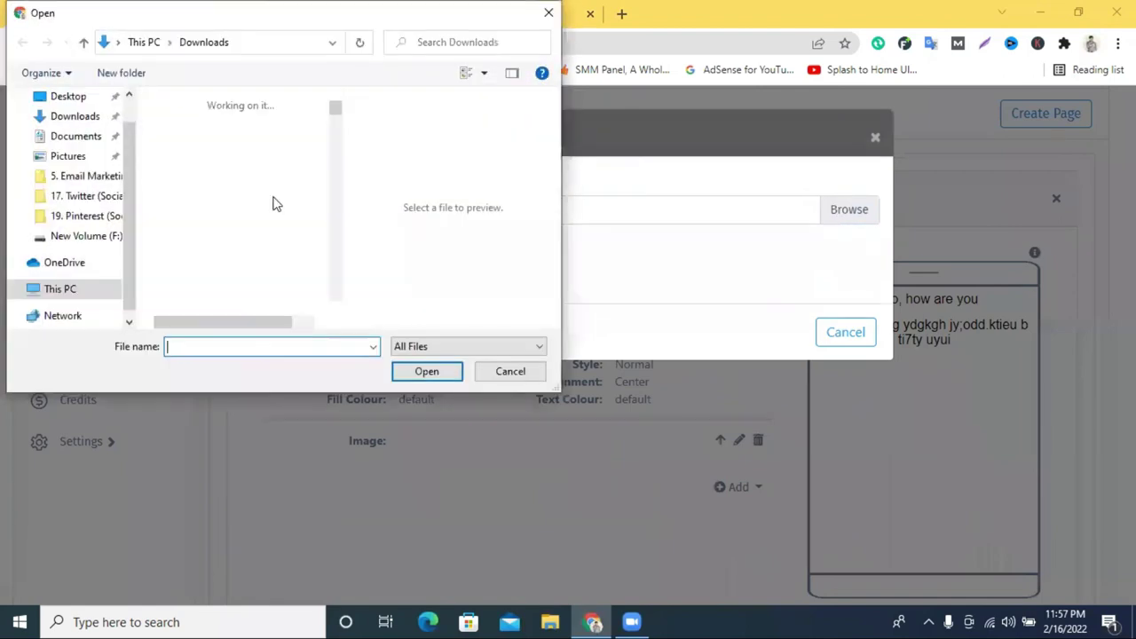
{"action": "left_click", "coordinate": [240, 224]}
{"action": "left_click", "coordinate": [427, 371]}
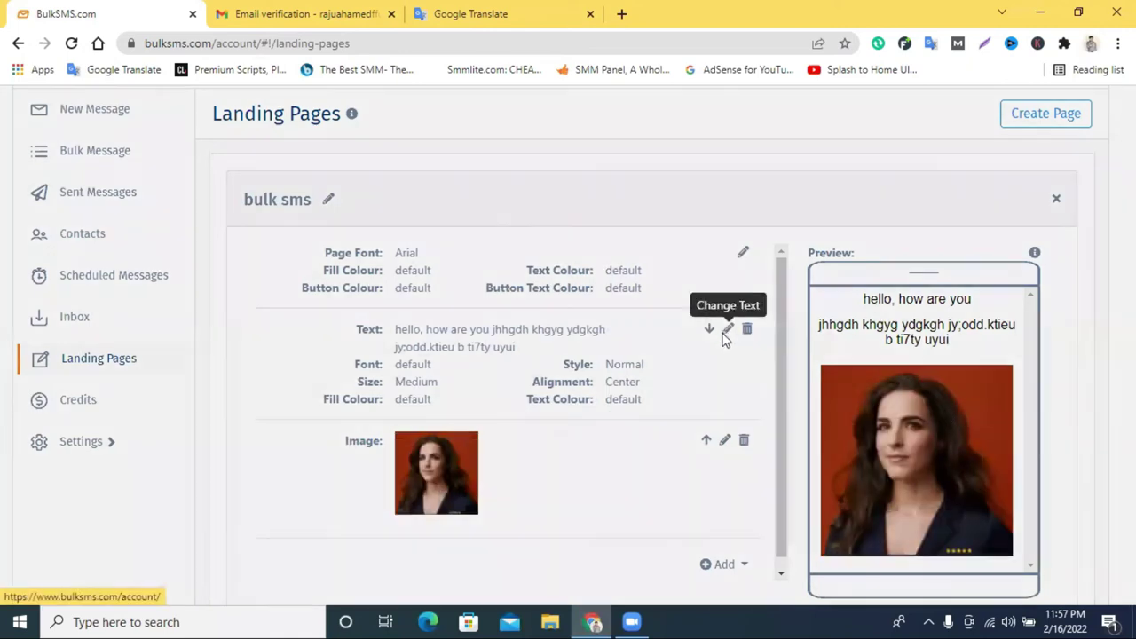
{"action": "left_click", "coordinate": [727, 330]}
Delete the filler second line from the text block and save it.
{"action": "left_click_drag", "start_coordinate": [463, 184], "coordinate": [404, 211]}
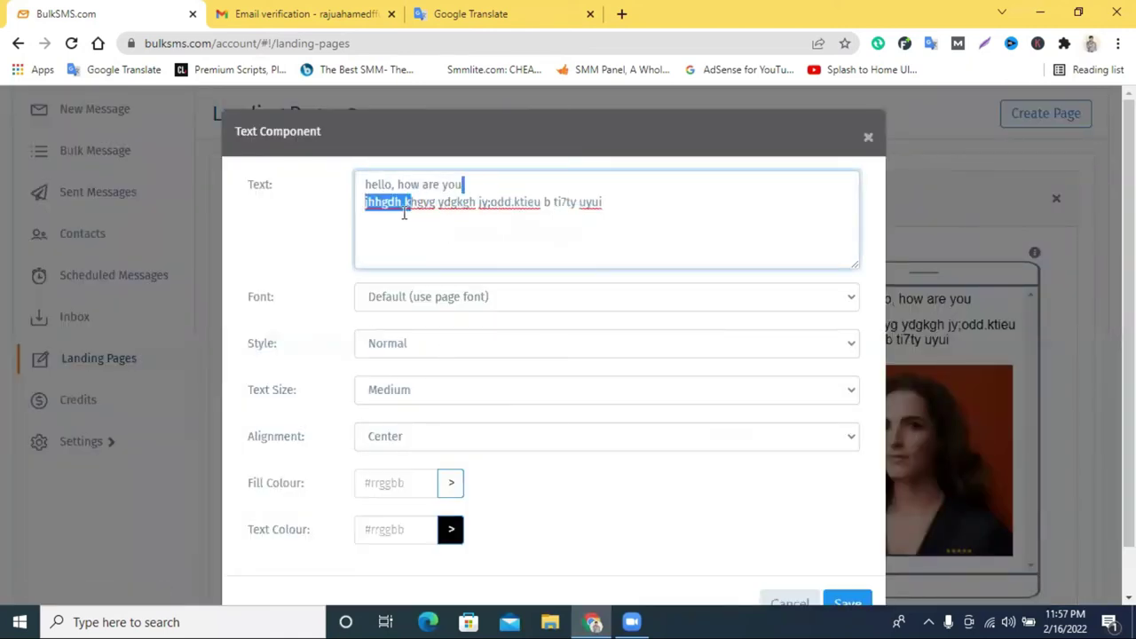
{"action": "triple_click", "coordinate": [449, 213]}
{"action": "key", "text": "BackSpace"}
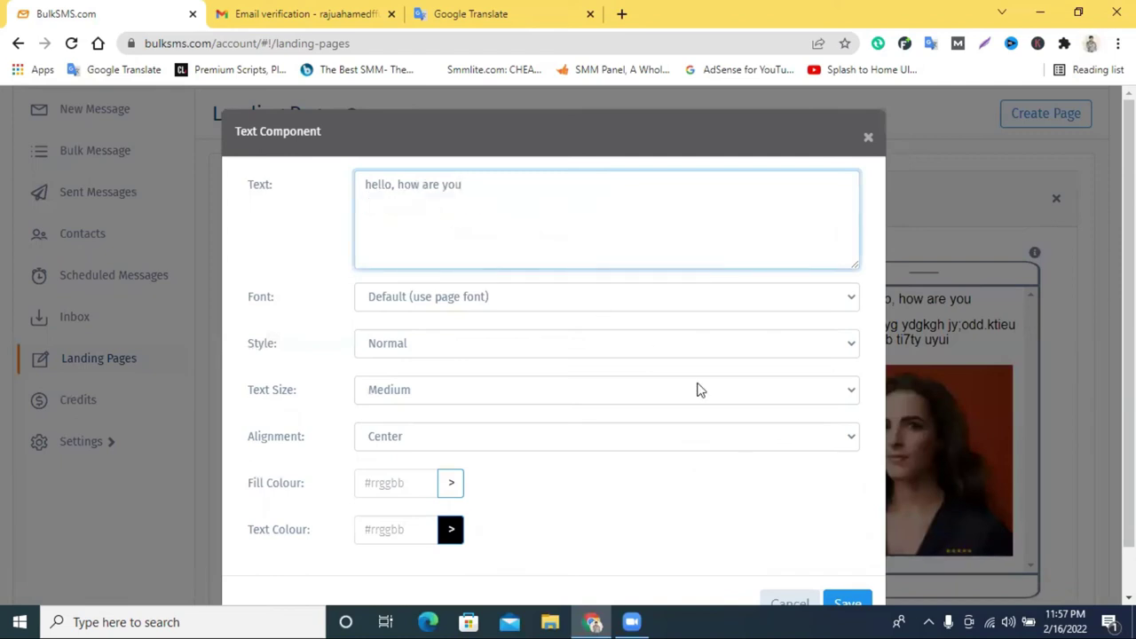
{"action": "scroll", "coordinate": [697, 390], "scroll_direction": "down", "scroll_amount": 1}
{"action": "left_click", "coordinate": [843, 552]}
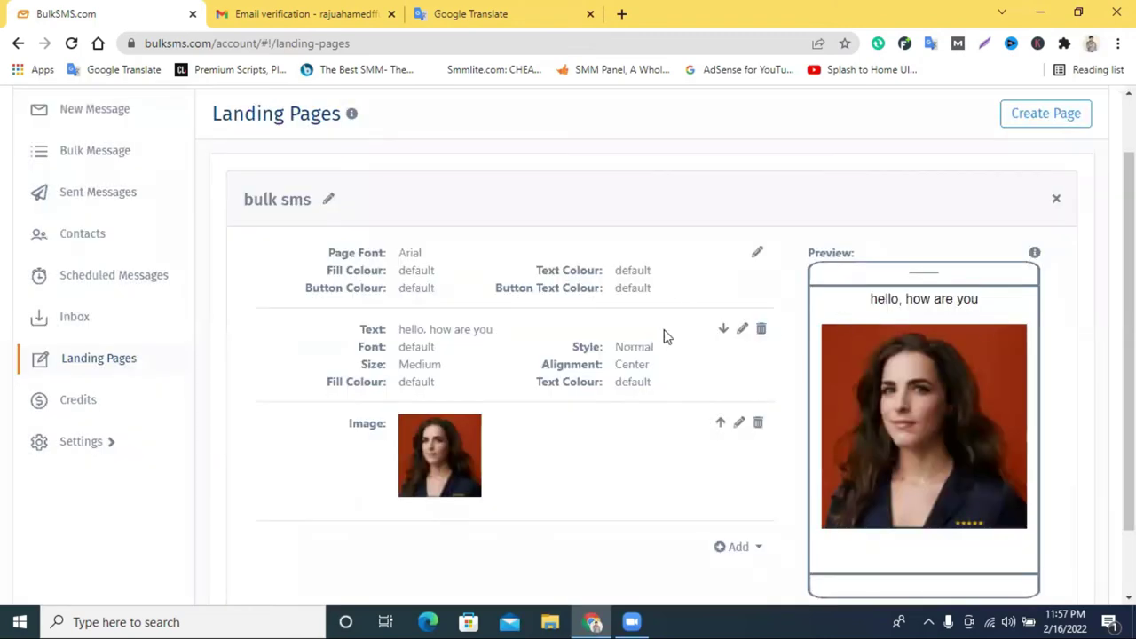
Add a new text block and dictate the Bengali free-iPhone sentence in Google Translate.
{"action": "scroll", "coordinate": [626, 363], "scroll_direction": "down", "scroll_amount": 1}
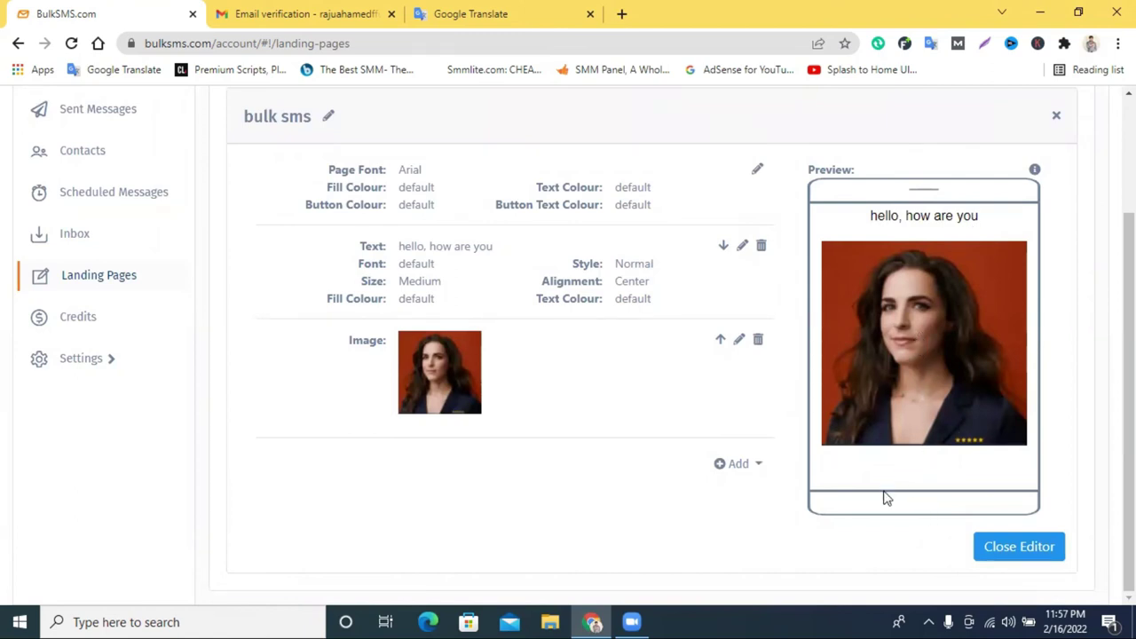
{"action": "left_click", "coordinate": [738, 467]}
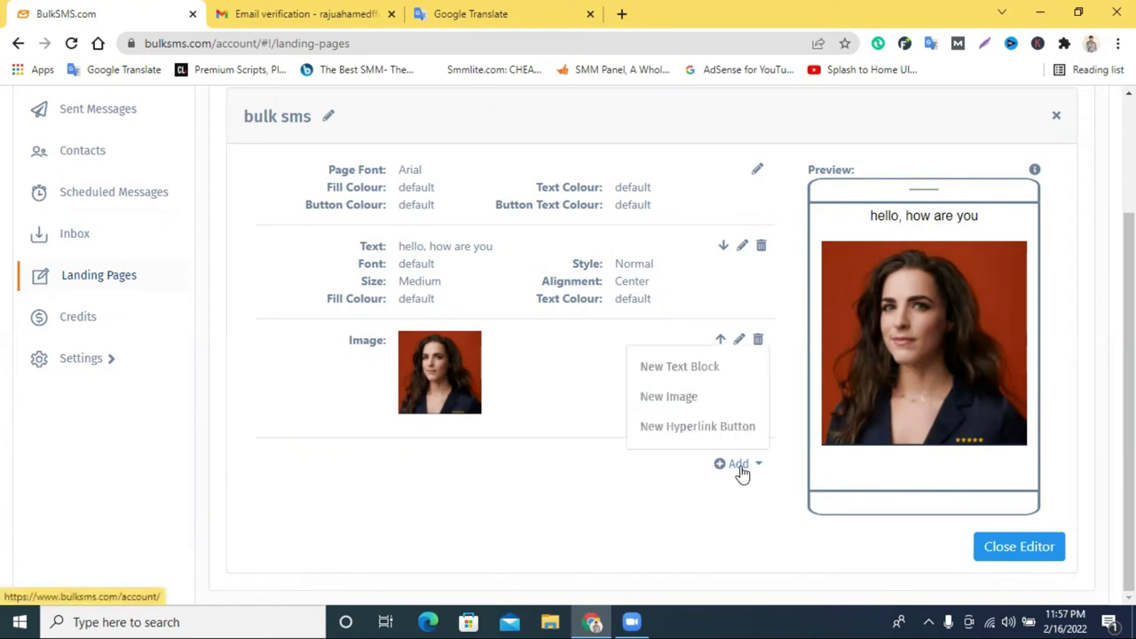
{"action": "left_click", "coordinate": [680, 369]}
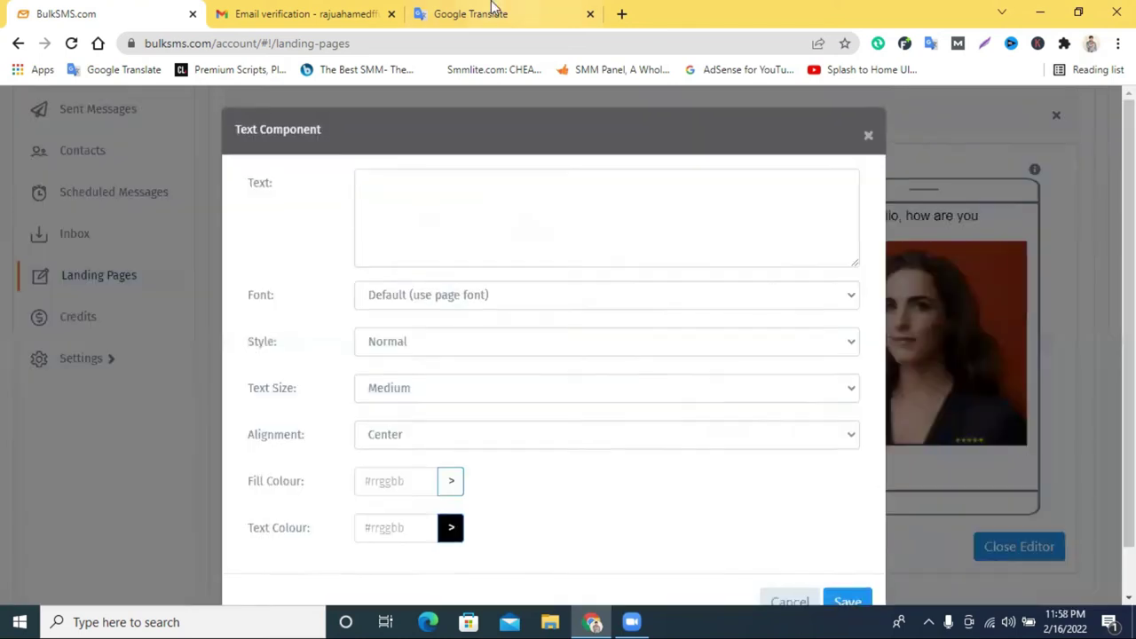
{"action": "left_click", "coordinate": [489, 13]}
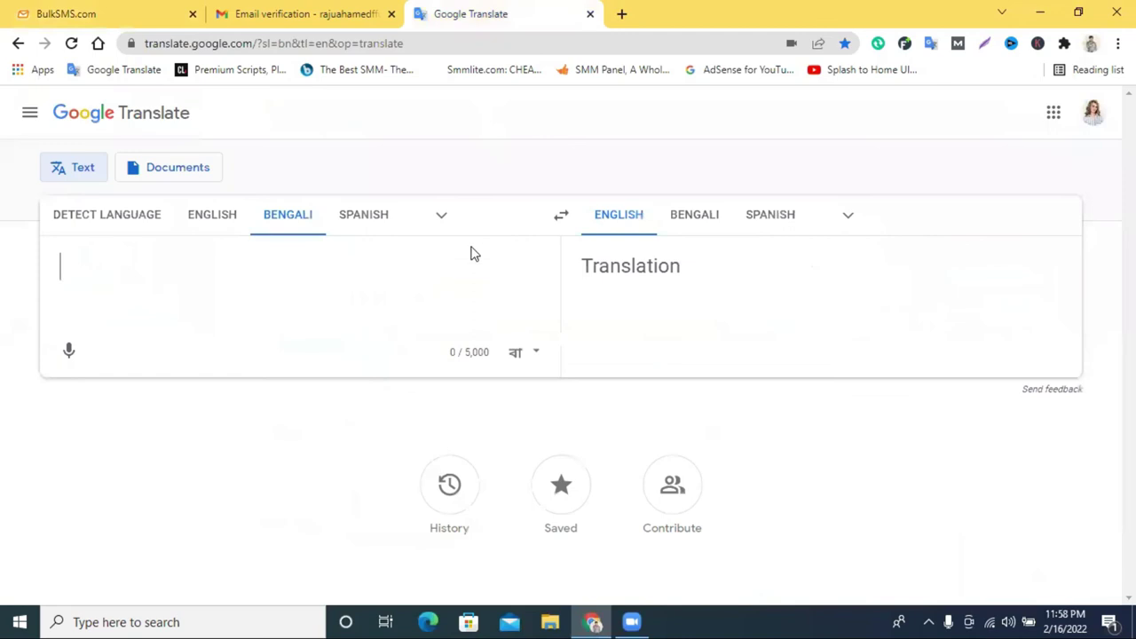
{"action": "left_click", "coordinate": [69, 351]}
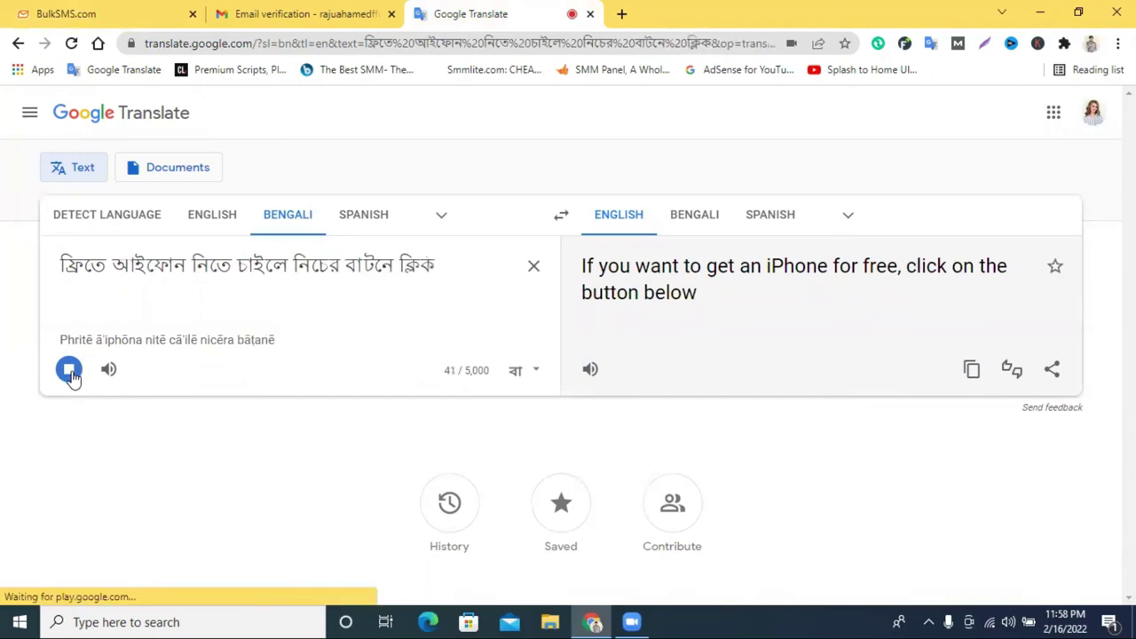
{"action": "left_click", "coordinate": [70, 373]}
{"action": "triple_click", "coordinate": [312, 276]}
{"action": "key", "text": "ctrl+c"}
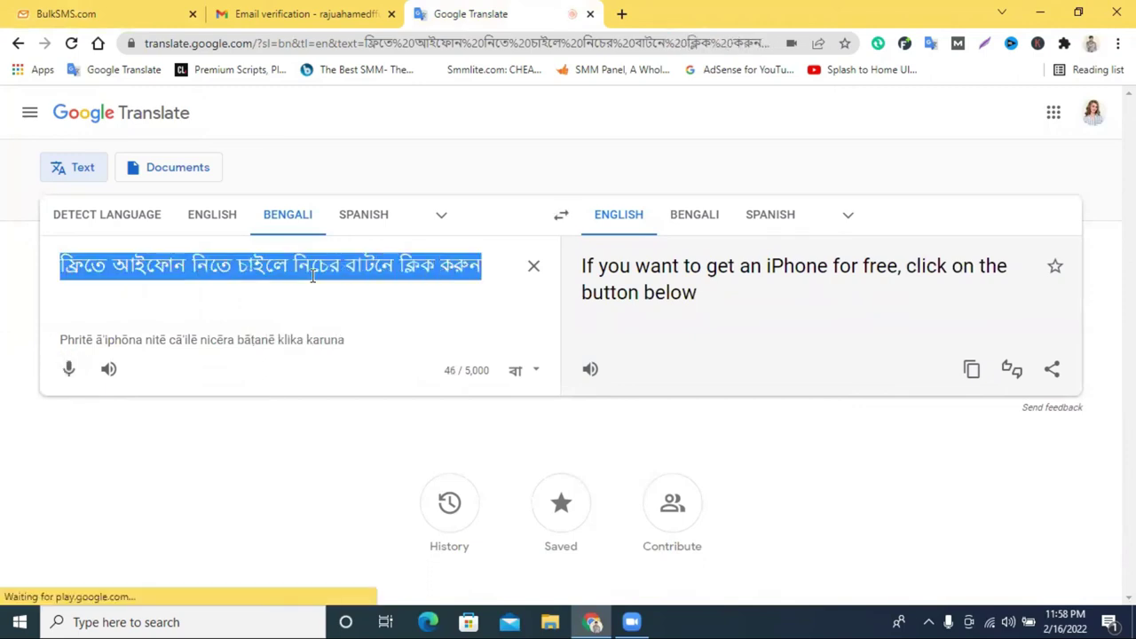
Copy the Bengali sentence into the new text block and save it.
{"action": "right_click", "coordinate": [313, 281]}
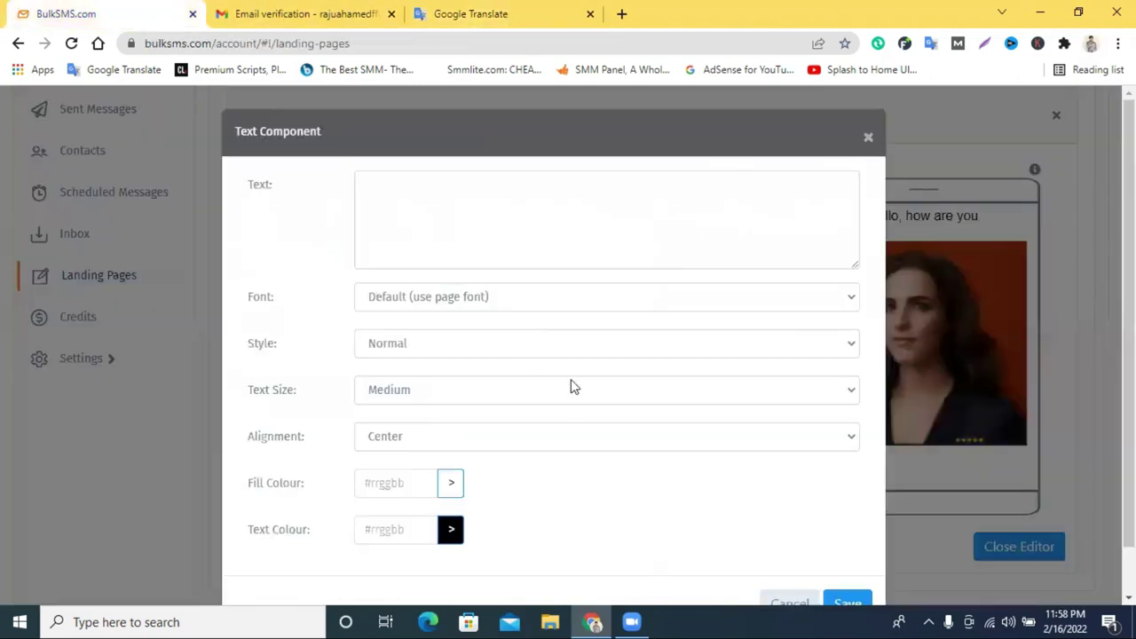
{"action": "right_click", "coordinate": [434, 229]}
{"action": "left_click", "coordinate": [474, 363]}
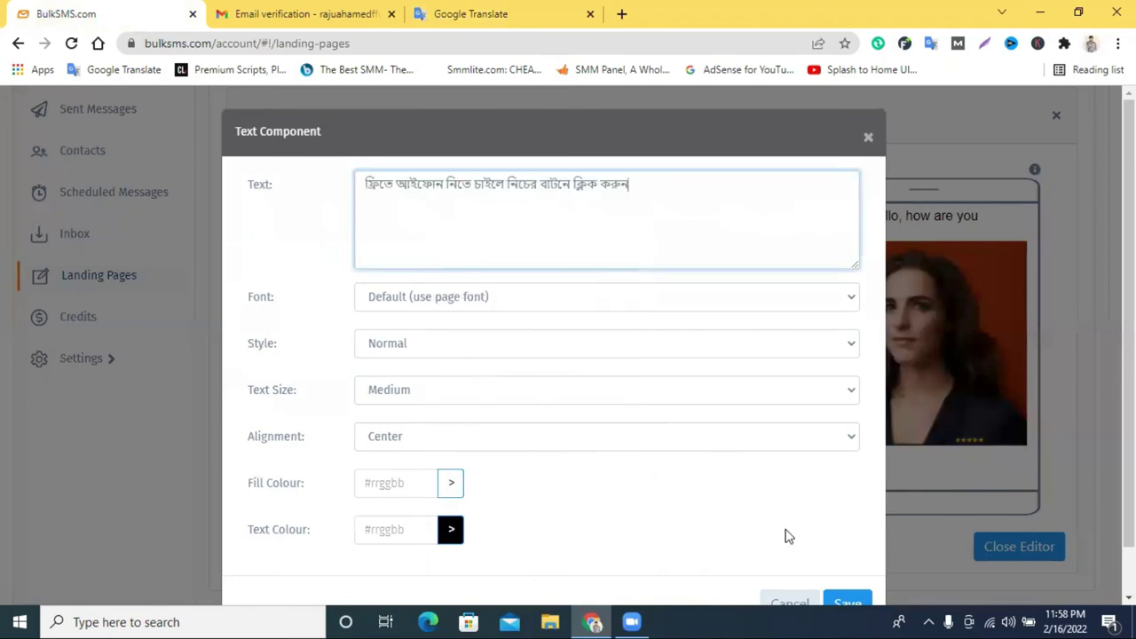
{"action": "left_click", "coordinate": [849, 605]}
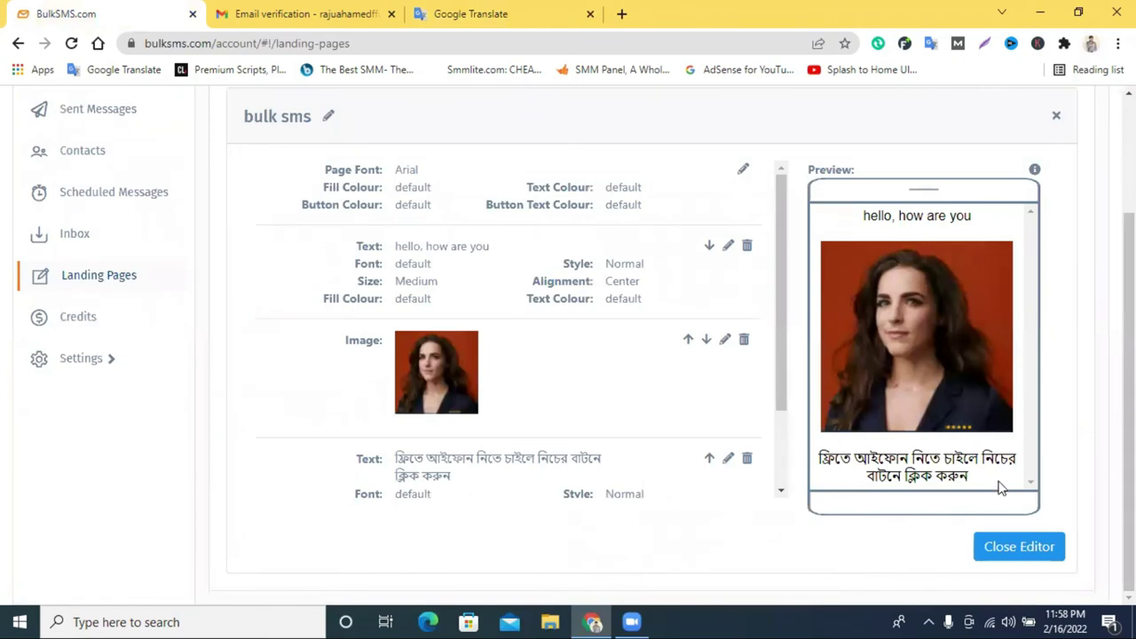
{"action": "left_click", "coordinate": [501, 10]}
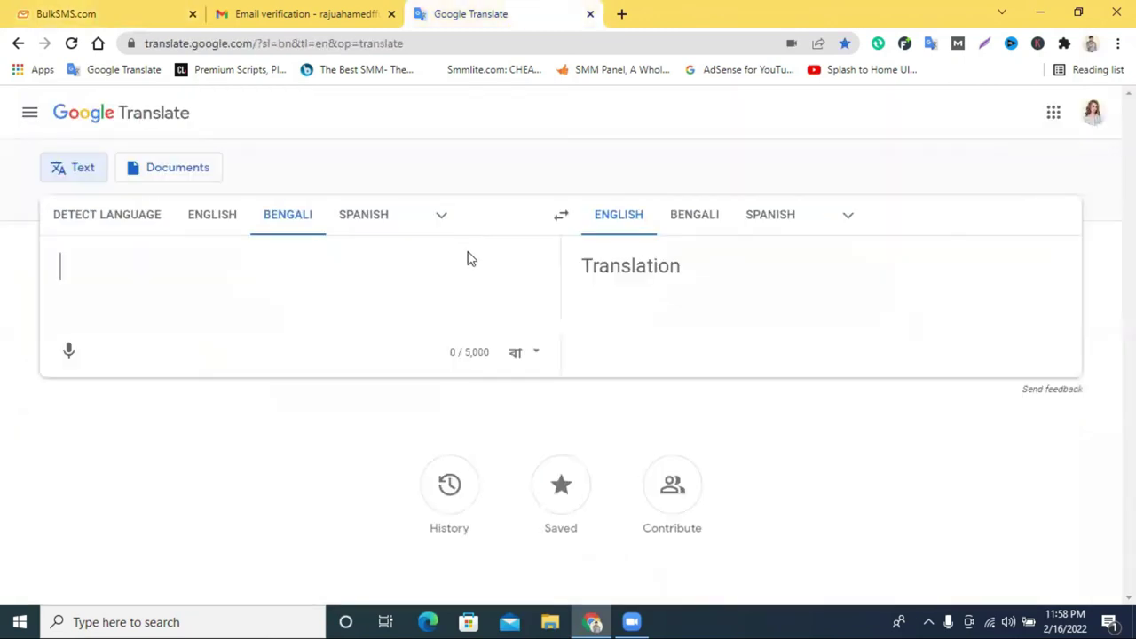
Add a new Hyperlink Button component below the Bengali text.
{"action": "left_click", "coordinate": [71, 352]}
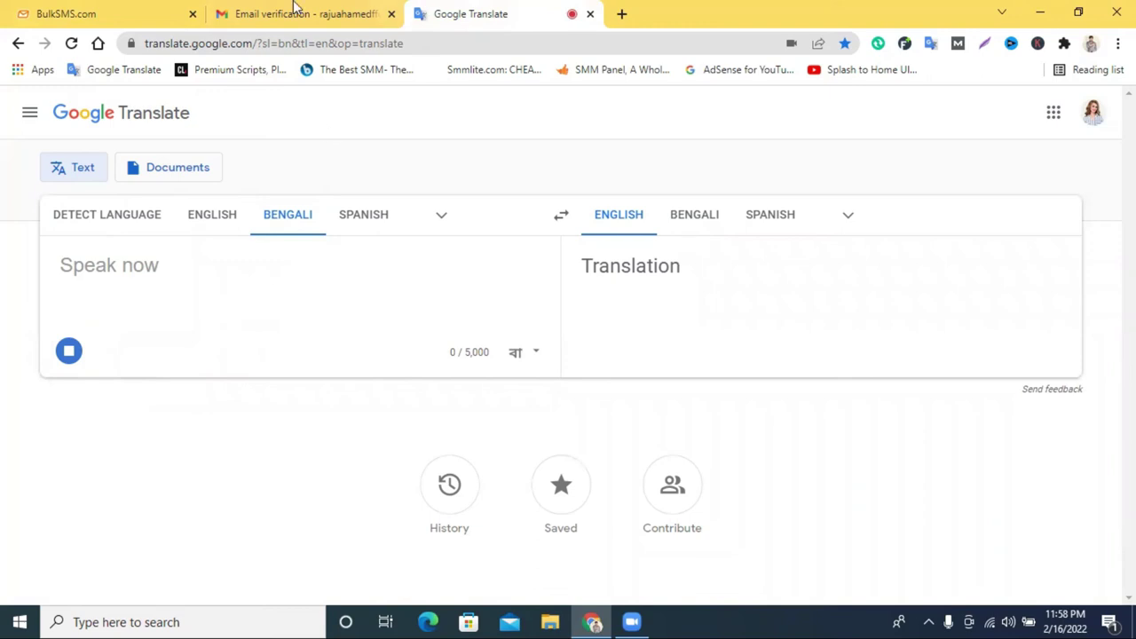
{"action": "left_click", "coordinate": [67, 9]}
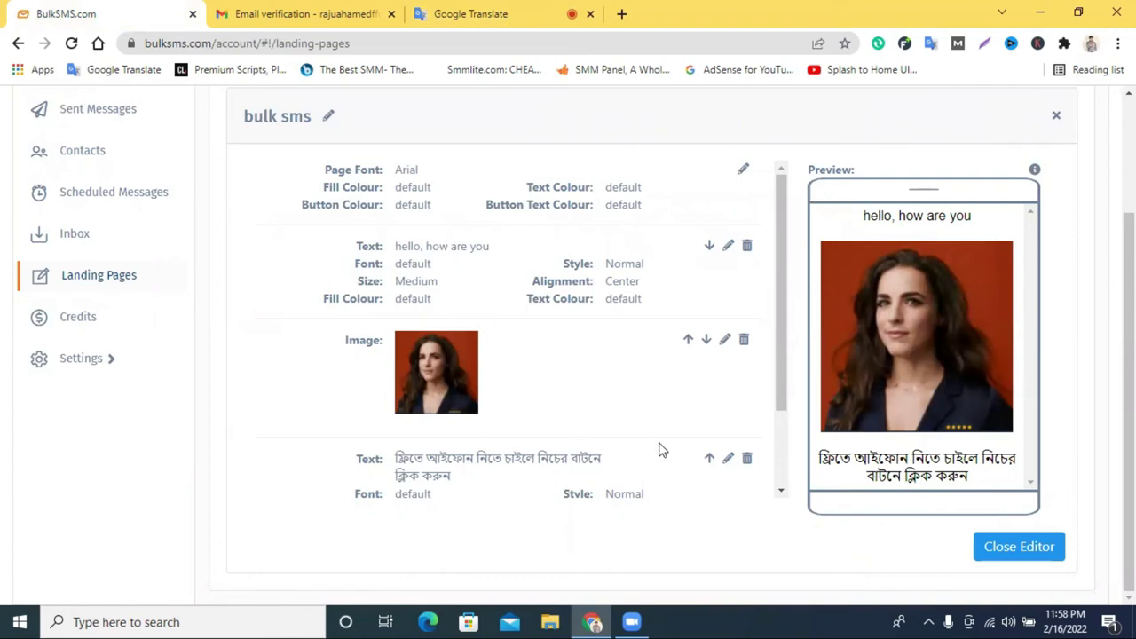
{"action": "scroll", "coordinate": [659, 450], "scroll_direction": "down", "scroll_amount": 2}
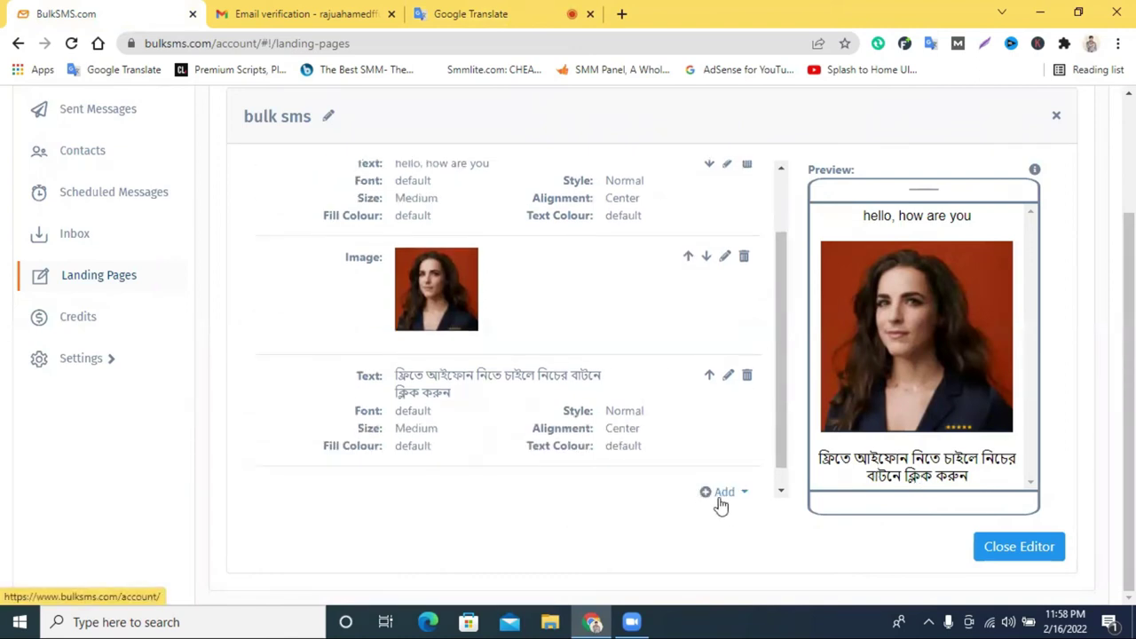
{"action": "left_click", "coordinate": [718, 496]}
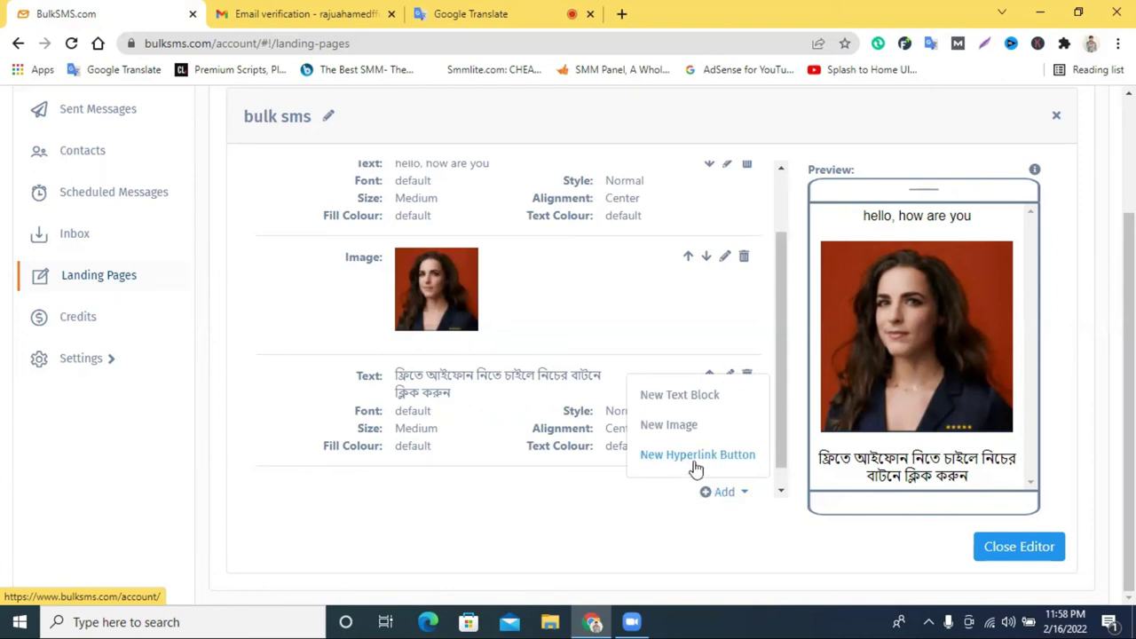
{"action": "left_click", "coordinate": [697, 463]}
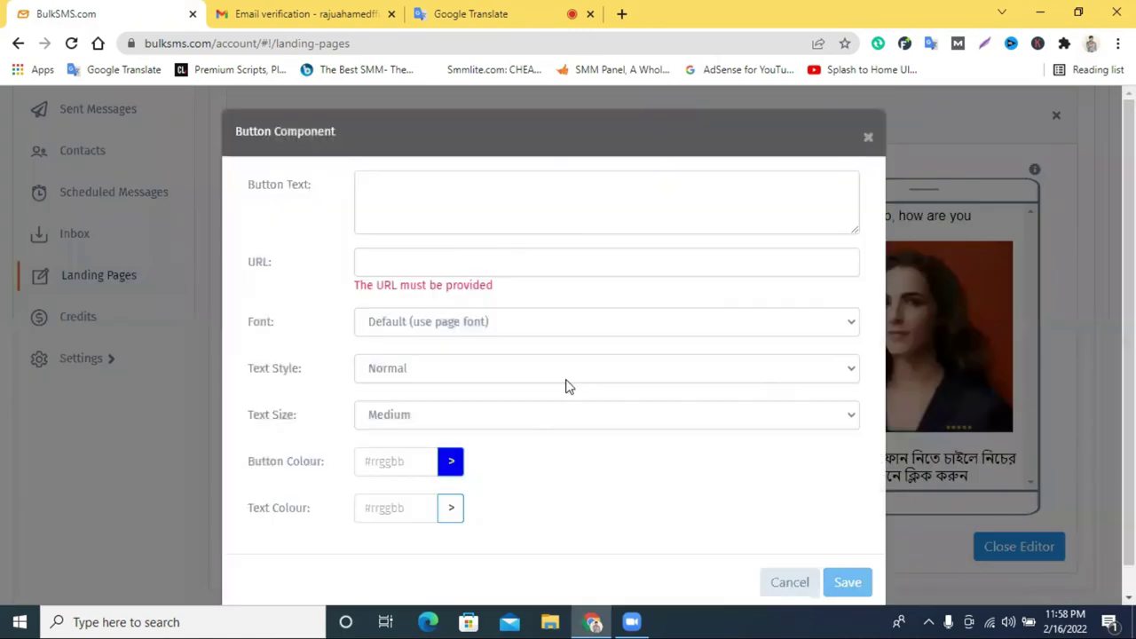
Dictate ক্লিক করুন in Google Translate and paste it as the button label.
{"action": "left_click", "coordinate": [435, 192]}
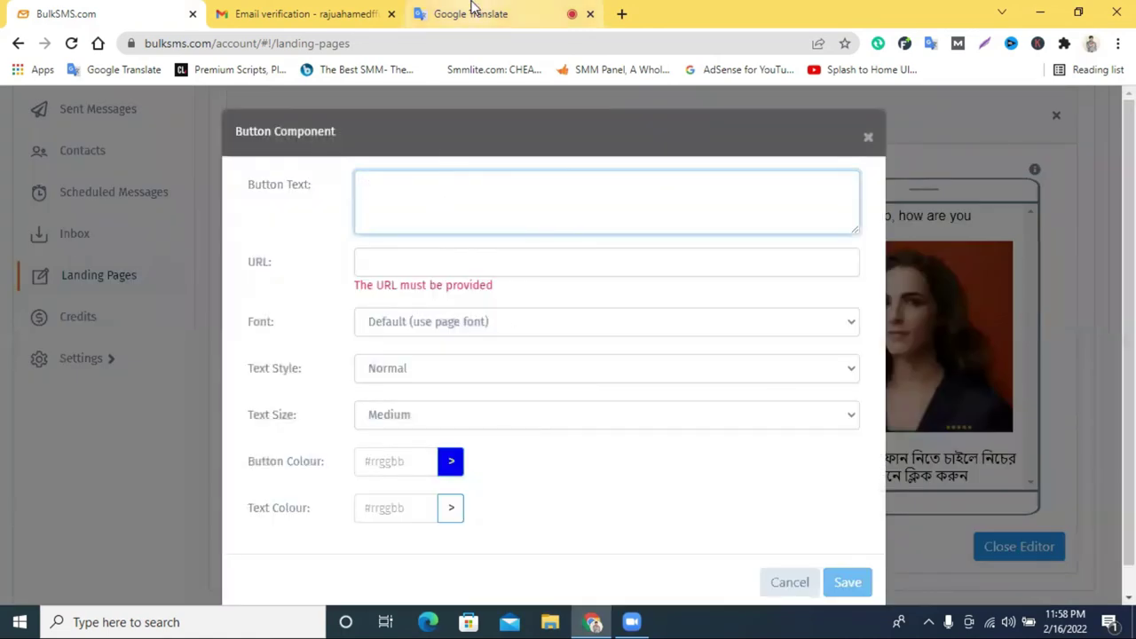
{"action": "left_click", "coordinate": [471, 11]}
{"action": "left_click", "coordinate": [530, 266]}
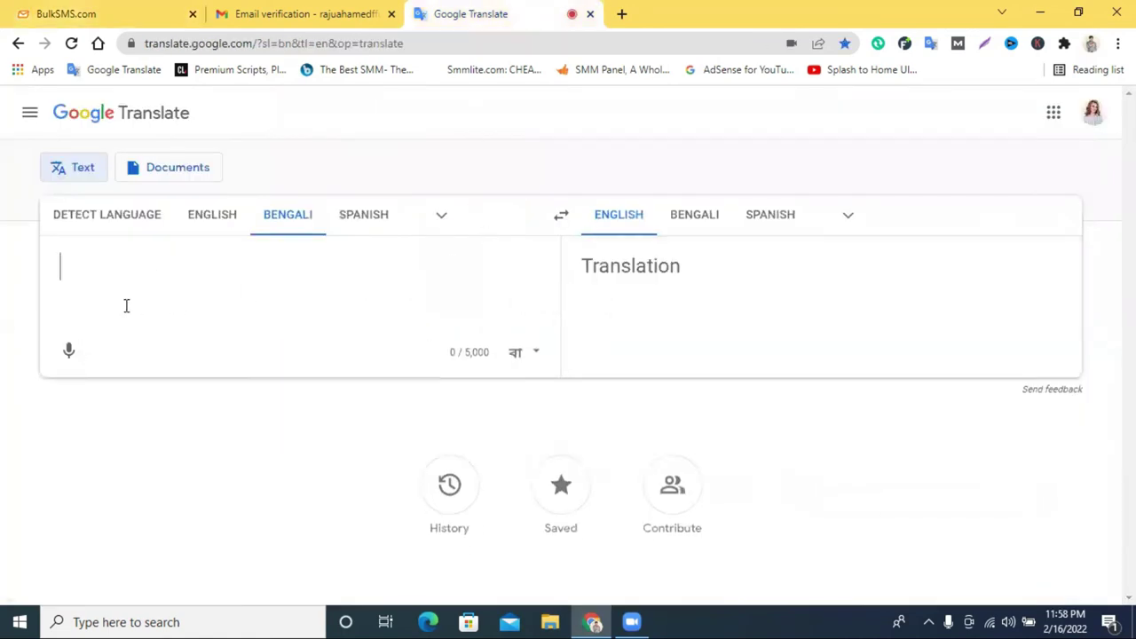
{"action": "left_click", "coordinate": [67, 351]}
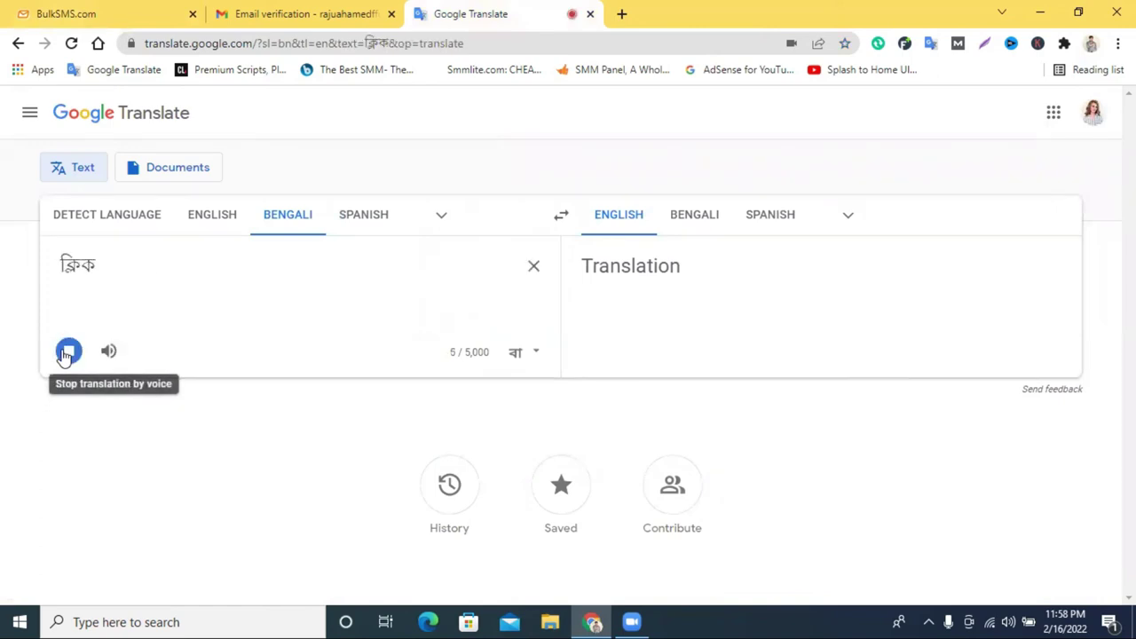
{"action": "triple_click", "coordinate": [102, 264]}
{"action": "right_click", "coordinate": [102, 263]}
{"action": "left_click", "coordinate": [134, 271]}
{"action": "left_click", "coordinate": [302, 13]}
{"action": "left_click", "coordinate": [107, 13]}
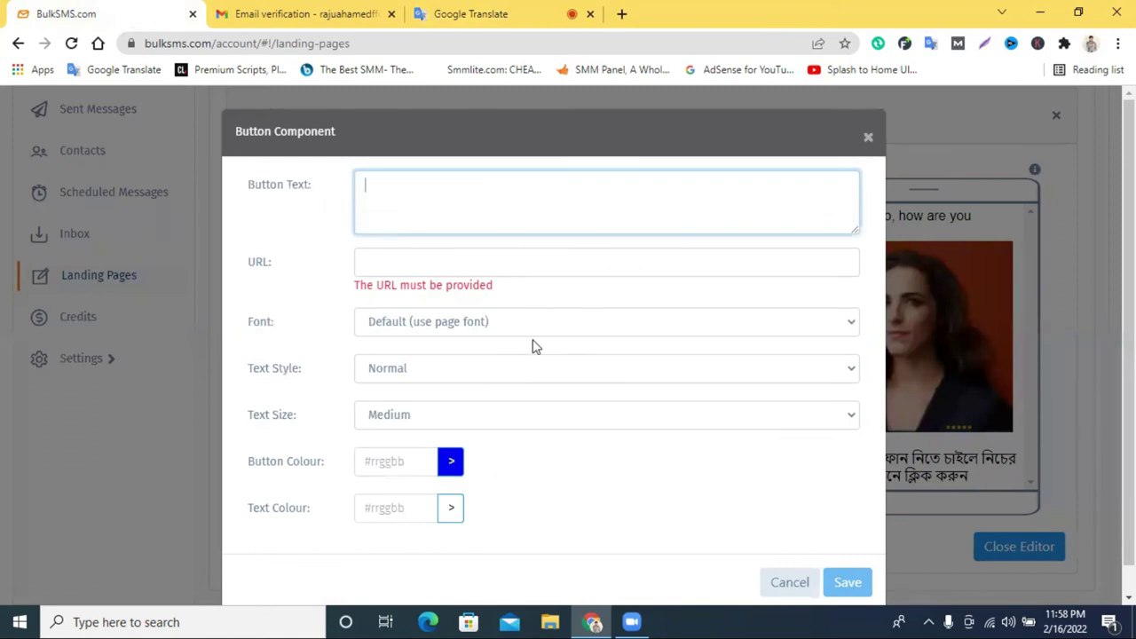
{"action": "right_click", "coordinate": [400, 188]}
{"action": "left_click", "coordinate": [447, 316]}
Set the button URL to the bdshop.com address from a new tab and save the button.
{"action": "left_click", "coordinate": [436, 255]}
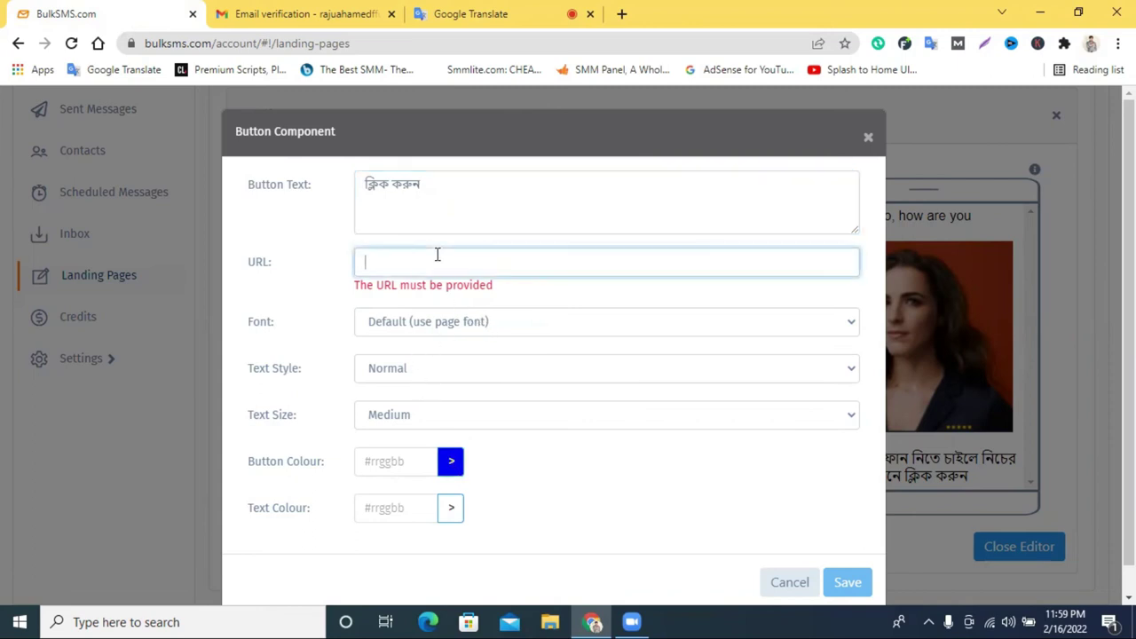
{"action": "left_click", "coordinate": [621, 14]}
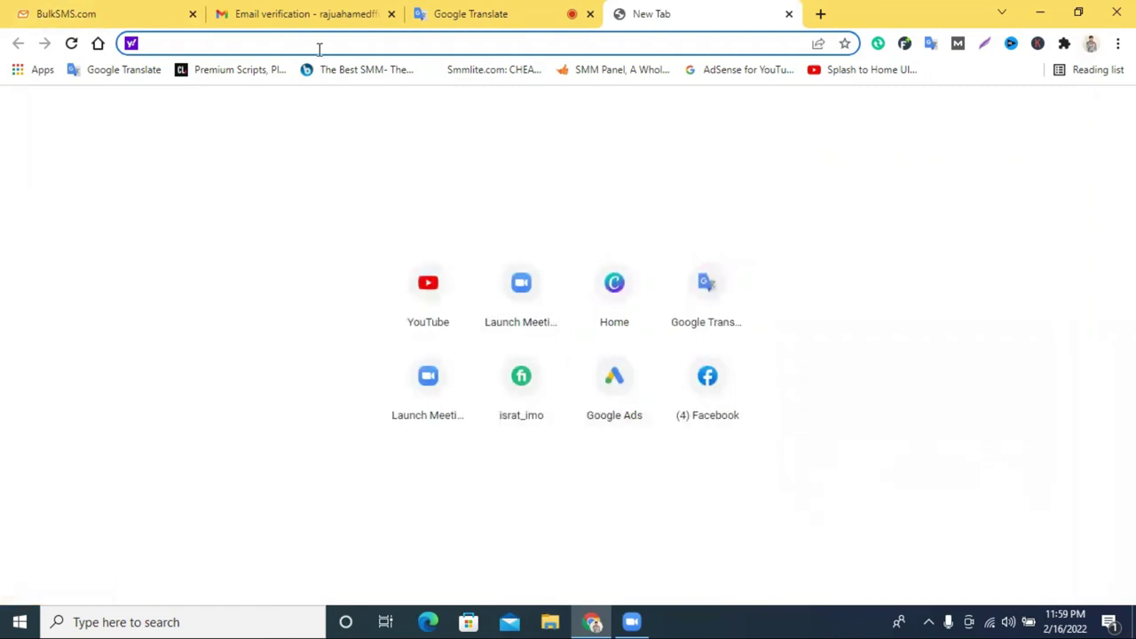
{"action": "type", "text": "bdshop.com"}
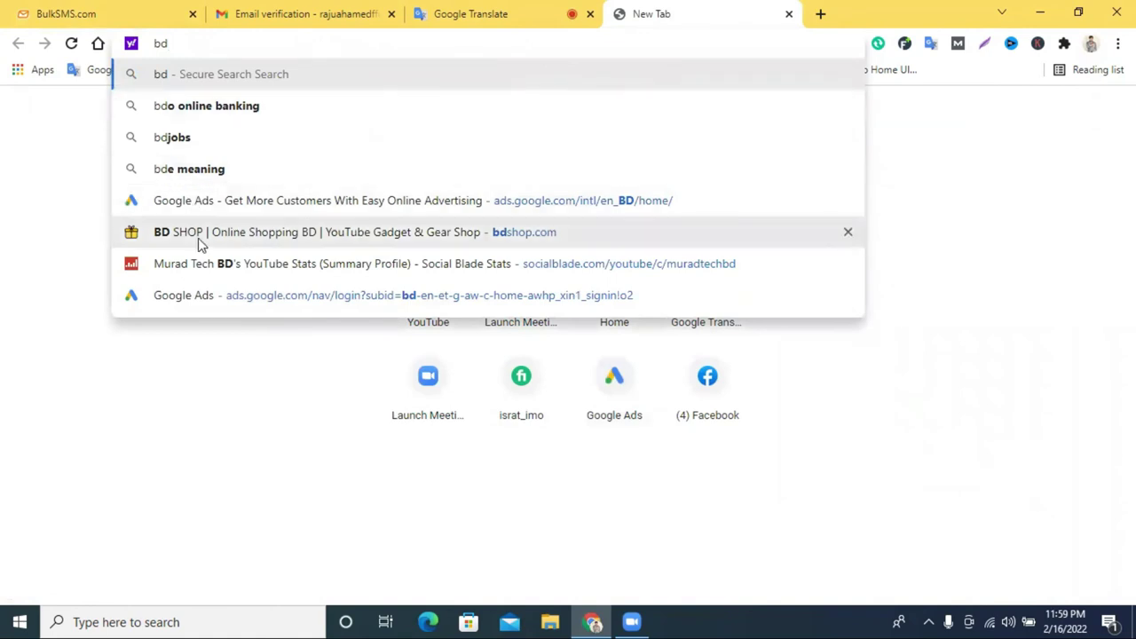
{"action": "left_click", "coordinate": [200, 234]}
{"action": "right_click", "coordinate": [231, 44]}
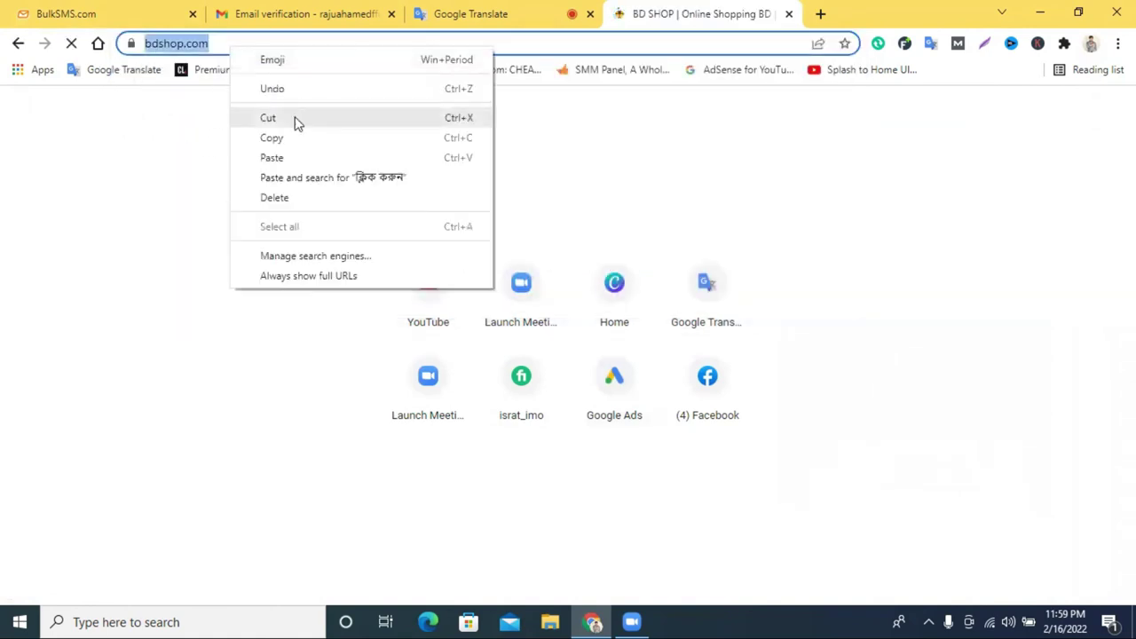
{"action": "left_click", "coordinate": [296, 119]}
{"action": "left_click", "coordinate": [96, 11]}
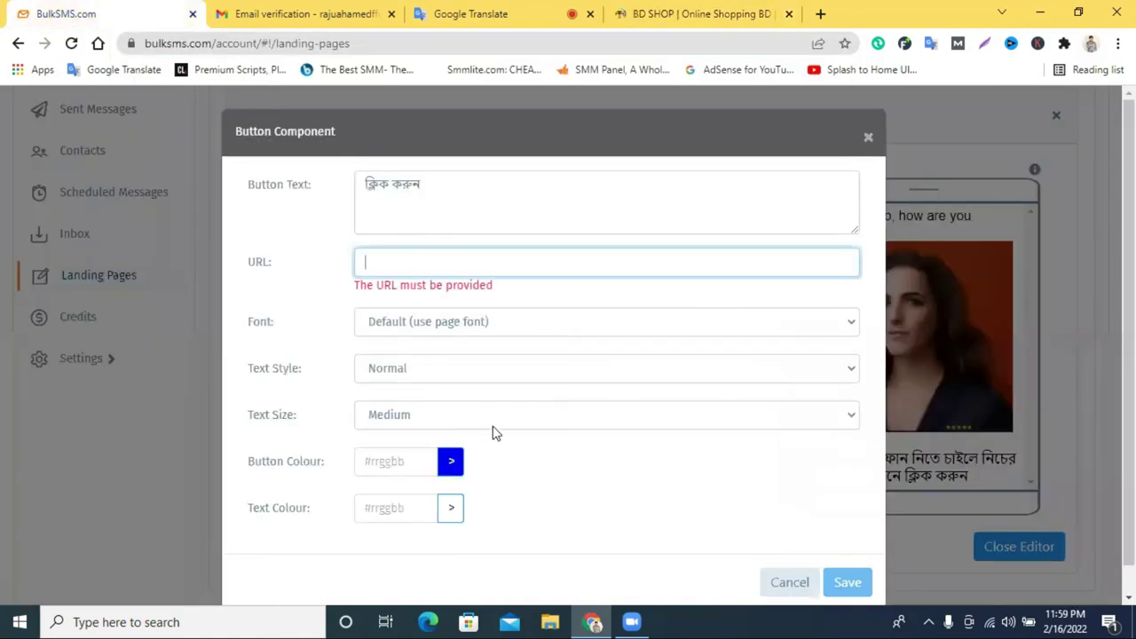
{"action": "right_click", "coordinate": [404, 256]}
{"action": "left_click", "coordinate": [447, 384]}
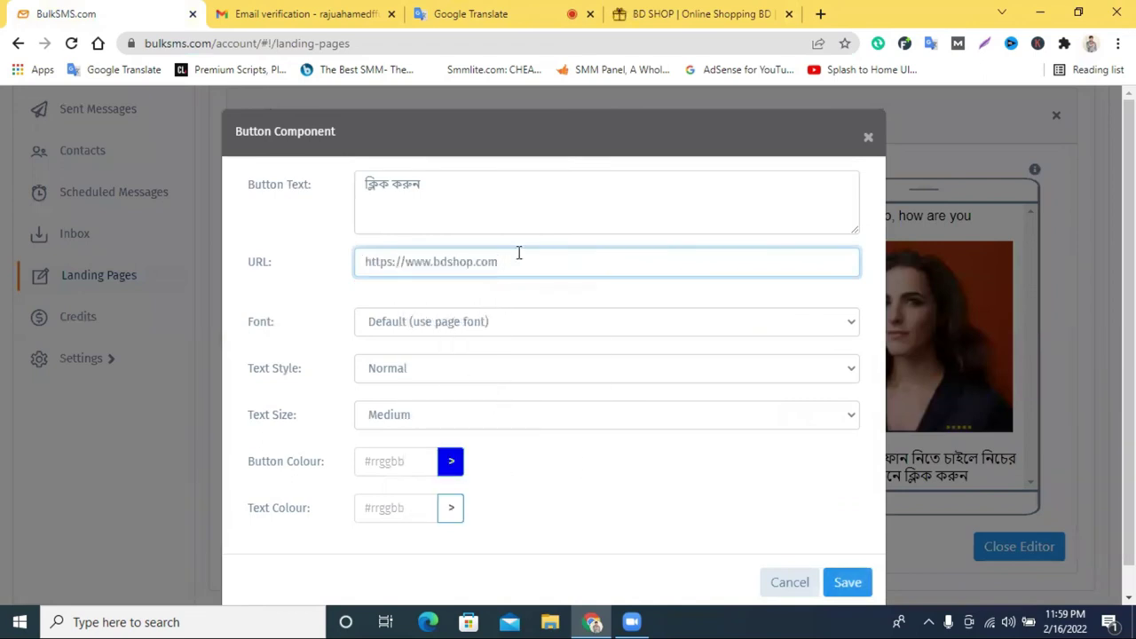
{"action": "scroll", "coordinate": [710, 479], "scroll_direction": "down", "scroll_amount": 1}
{"action": "left_click", "coordinate": [860, 553]}
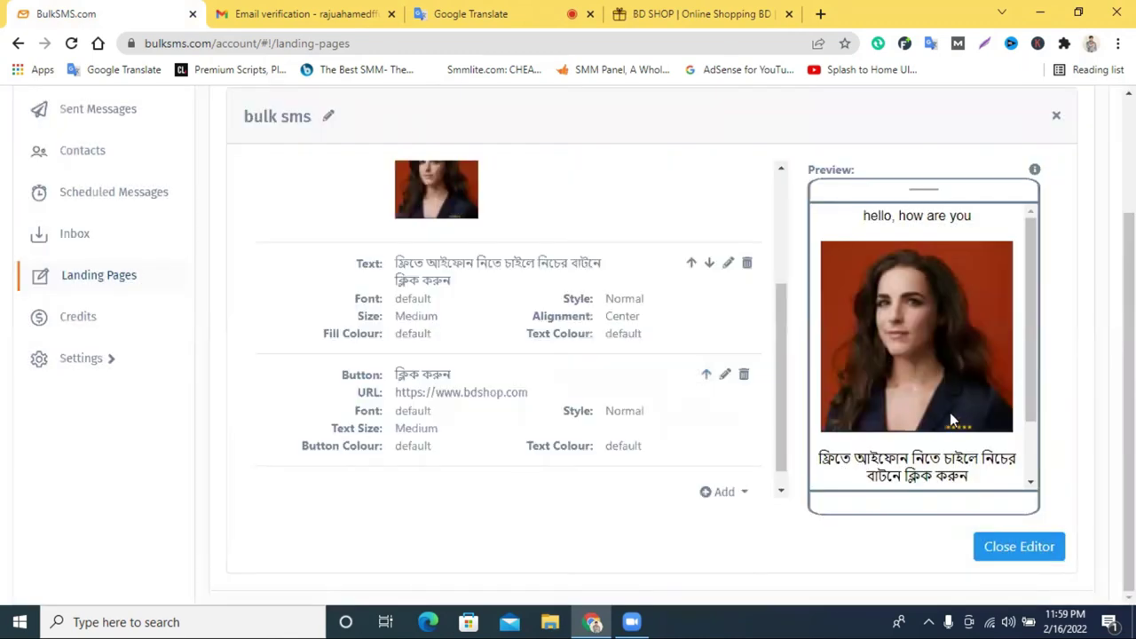
{"action": "scroll", "coordinate": [950, 417], "scroll_direction": "down", "scroll_amount": 2}
Dictate the Bengali greeting প্রিয় স্যার আশা করি ভাল আছেন in Google Translate and cut it.
{"action": "scroll", "coordinate": [911, 409], "scroll_direction": "up", "scroll_amount": 2}
{"action": "scroll", "coordinate": [923, 300], "scroll_direction": "down", "scroll_amount": 2}
{"action": "scroll", "coordinate": [923, 301], "scroll_direction": "up", "scroll_amount": 2}
{"action": "left_click", "coordinate": [512, 10]}
{"action": "left_click", "coordinate": [533, 264]}
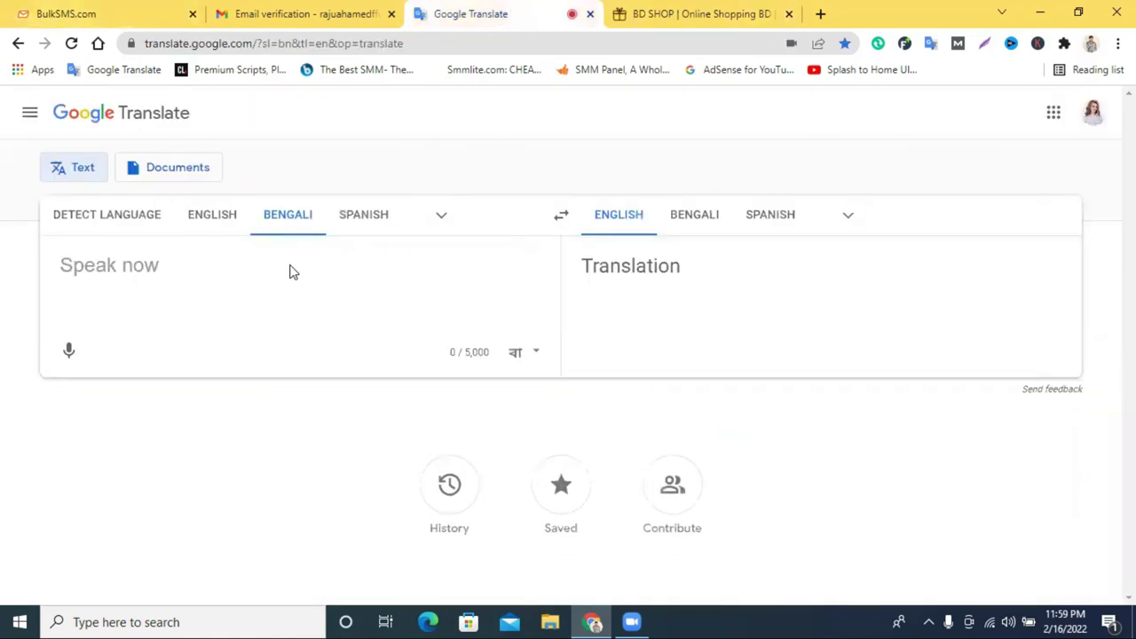
{"action": "left_click", "coordinate": [83, 354]}
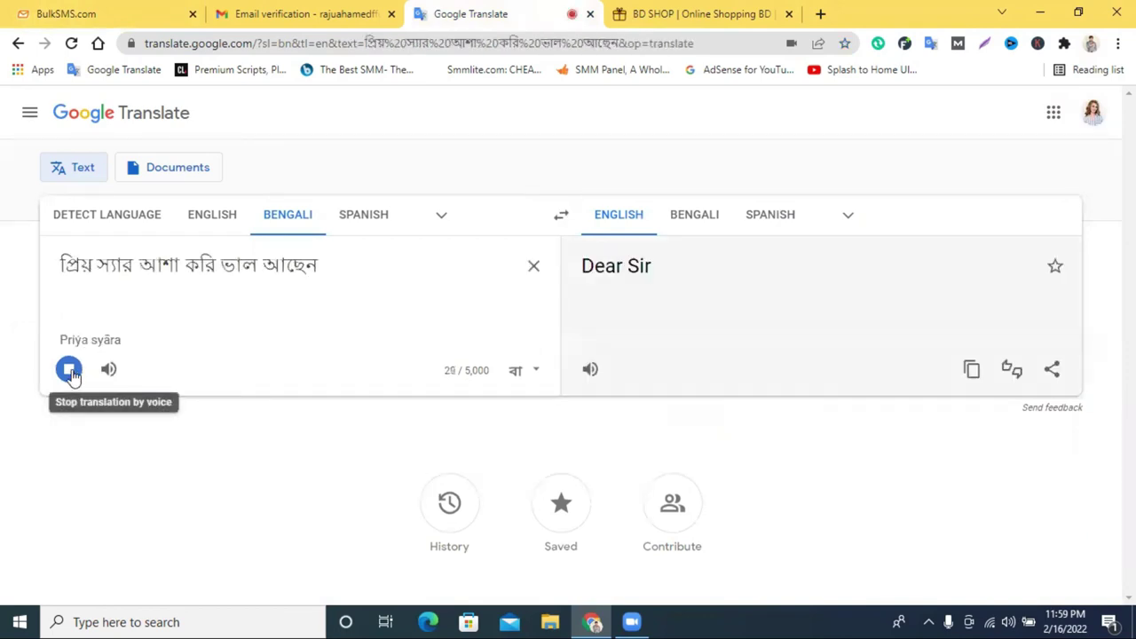
{"action": "left_click", "coordinate": [73, 378]}
{"action": "triple_click", "coordinate": [170, 272]}
{"action": "right_click", "coordinate": [187, 275]}
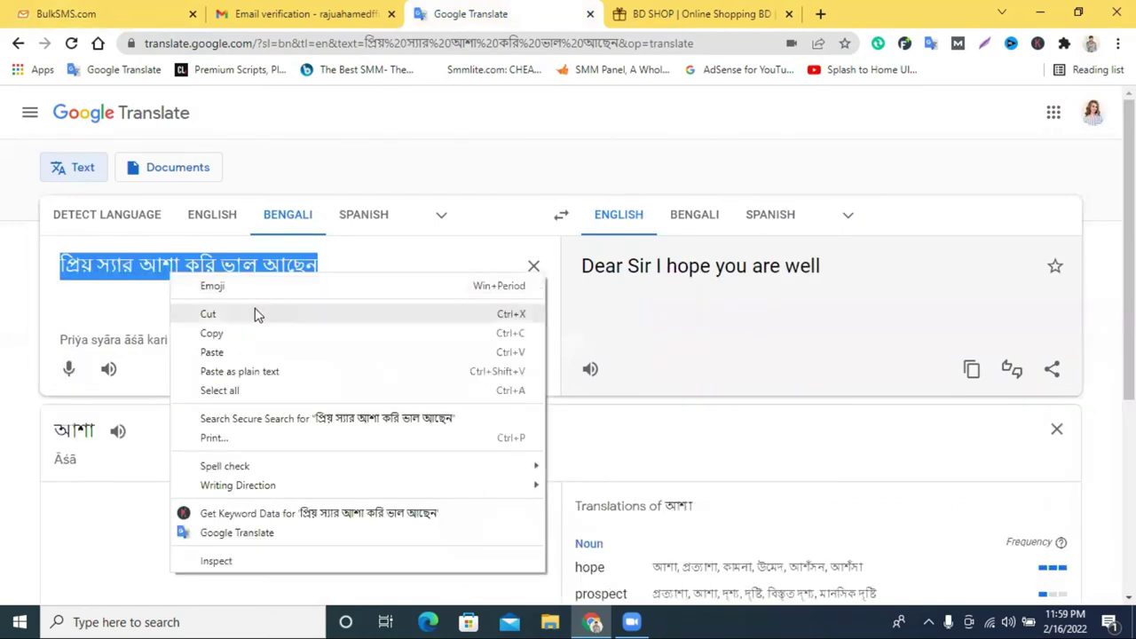
{"action": "left_click", "coordinate": [254, 311]}
{"action": "left_click", "coordinate": [107, 13]}
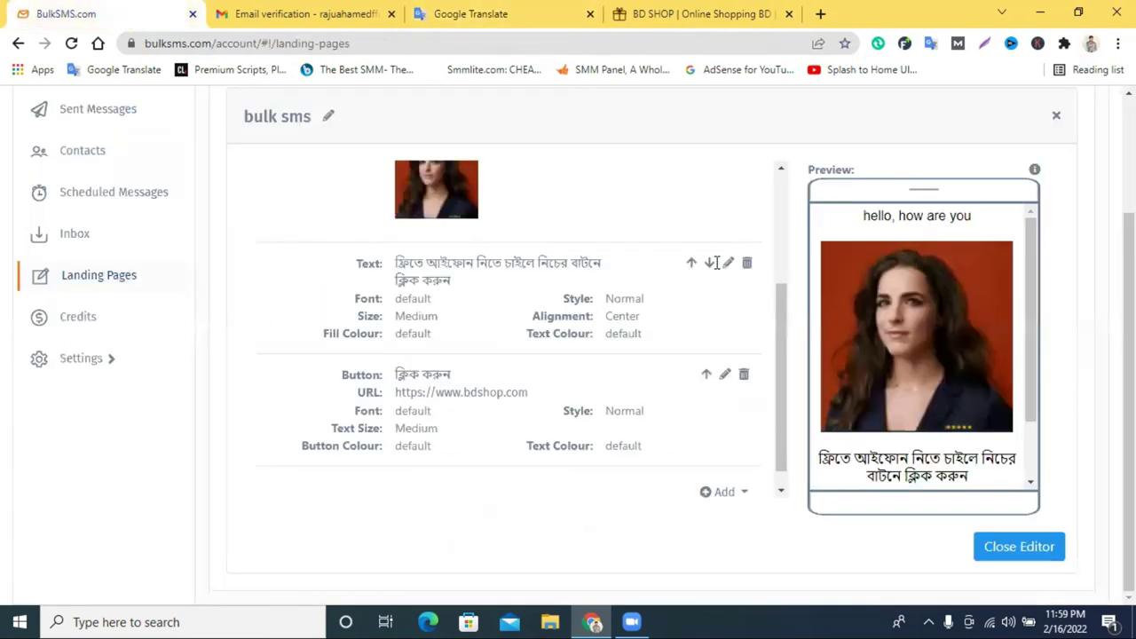
Replace 'hello, how are you' in the text block with the Bengali greeting and save.
{"action": "scroll", "coordinate": [668, 266], "scroll_direction": "up", "scroll_amount": 2}
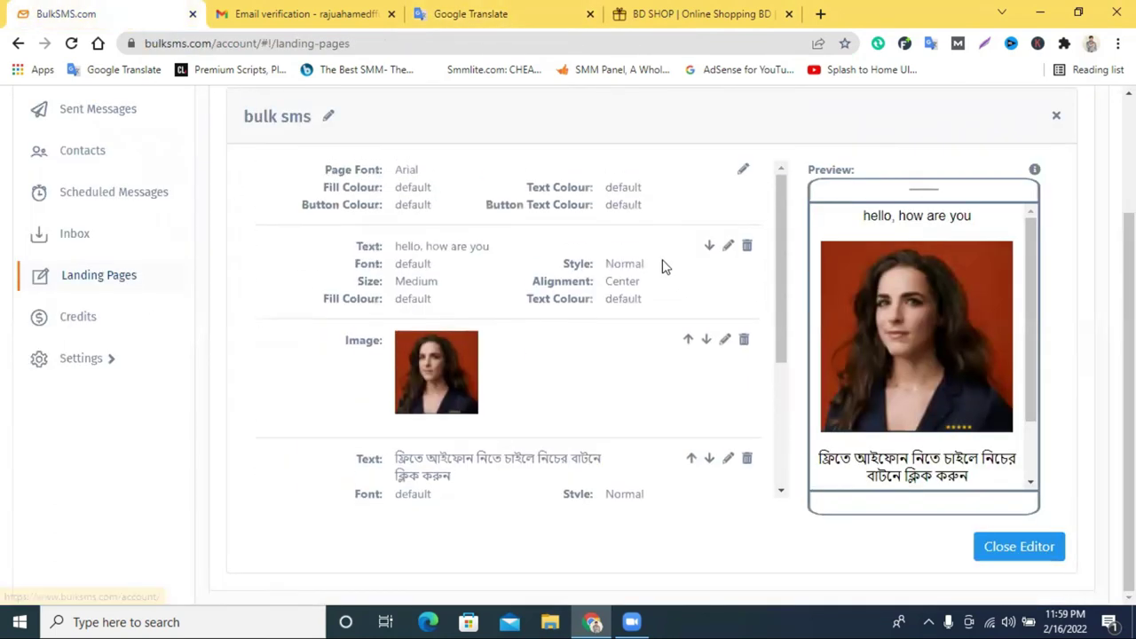
{"action": "left_click", "coordinate": [727, 245]}
{"action": "left_click", "coordinate": [436, 187]}
{"action": "key", "text": "ctrl+a"}
{"action": "key", "text": "ctrl+v"}
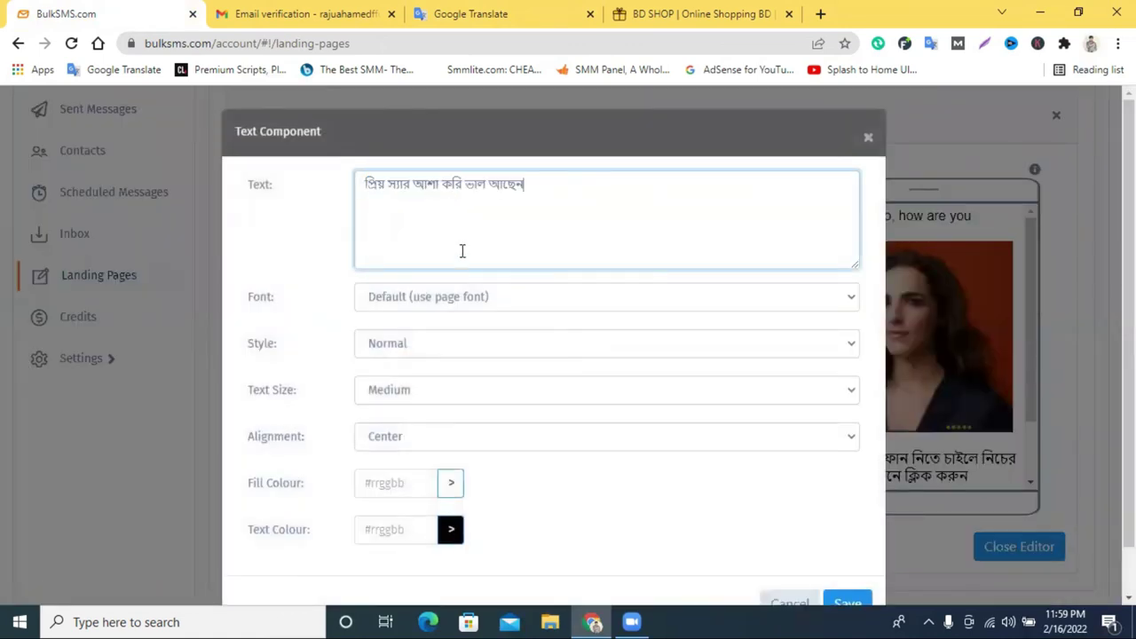
{"action": "scroll", "coordinate": [799, 515], "scroll_direction": "down", "scroll_amount": 1}
{"action": "left_click", "coordinate": [844, 553]}
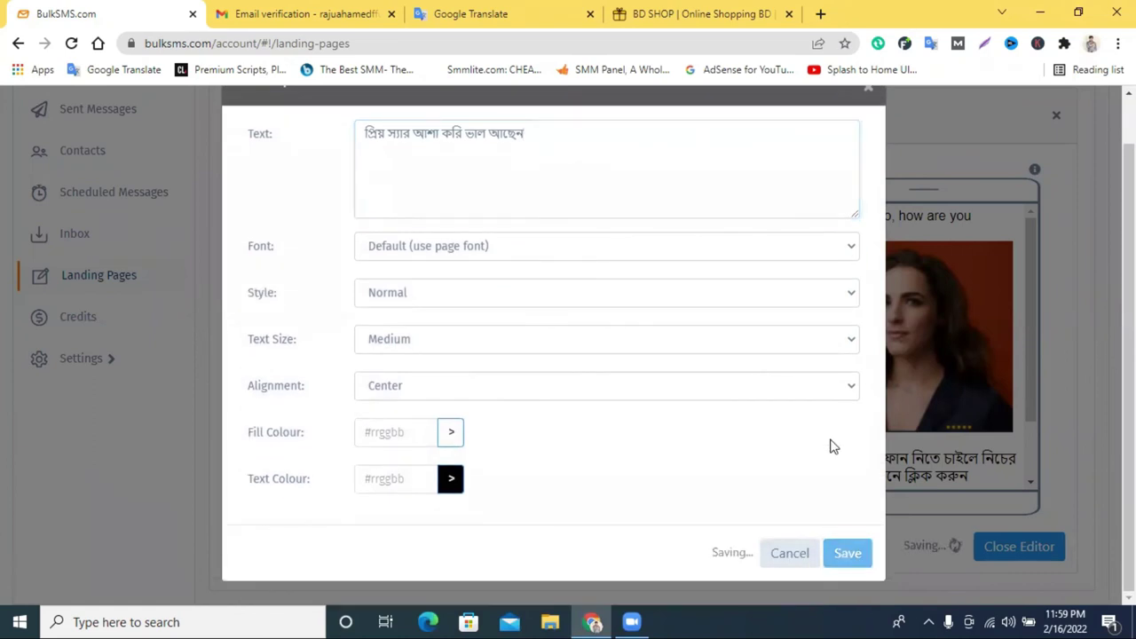
{"action": "scroll", "coordinate": [887, 311], "scroll_direction": "up", "scroll_amount": 1}
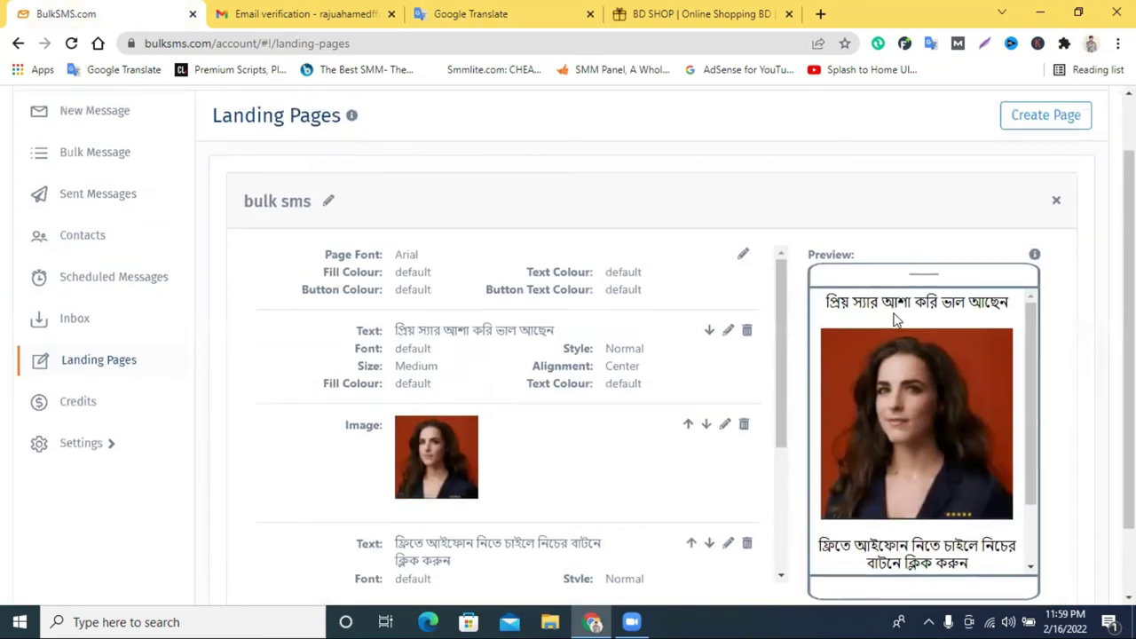
{"action": "scroll", "coordinate": [895, 320], "scroll_direction": "up", "scroll_amount": 1}
Follow the preview's ক্লিক করুন button to confirm it opens the bdshop.com store.
{"action": "scroll", "coordinate": [918, 355], "scroll_direction": "down", "scroll_amount": 2}
{"action": "scroll", "coordinate": [921, 328], "scroll_direction": "down", "scroll_amount": 2}
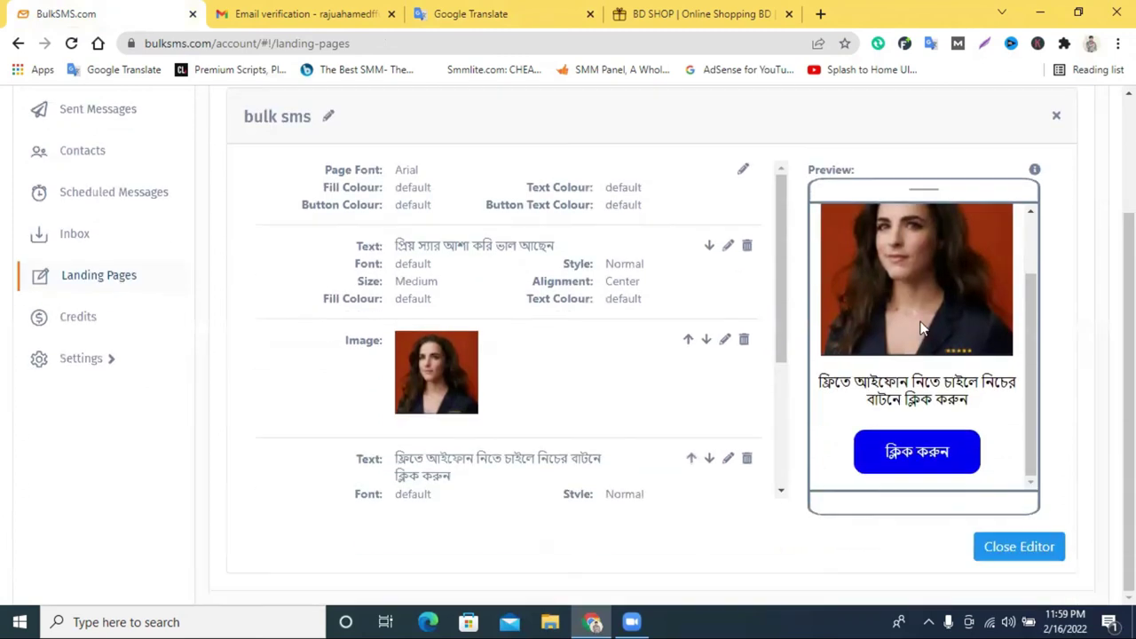
{"action": "scroll", "coordinate": [905, 315], "scroll_direction": "up", "scroll_amount": 2}
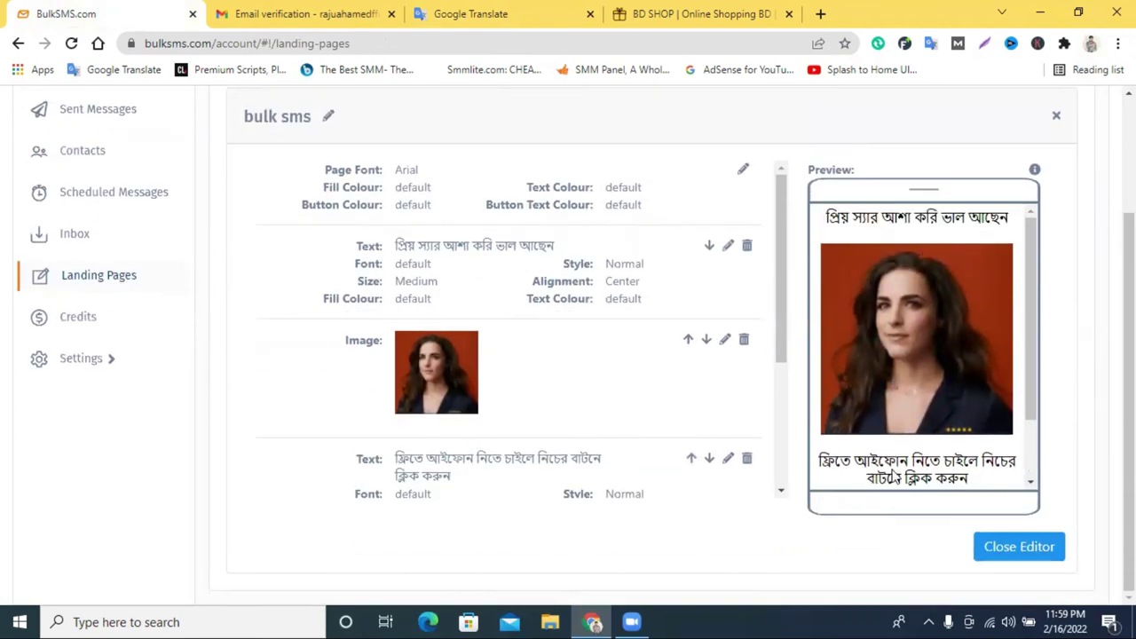
{"action": "scroll", "coordinate": [931, 461], "scroll_direction": "down", "scroll_amount": 2}
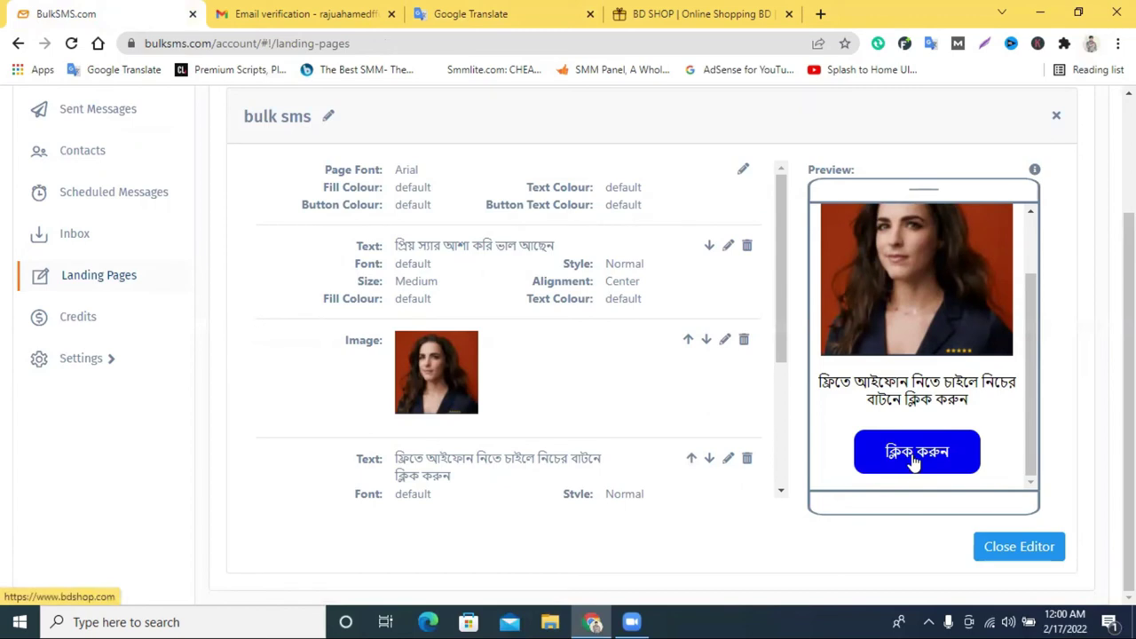
{"action": "left_click", "coordinate": [911, 458]}
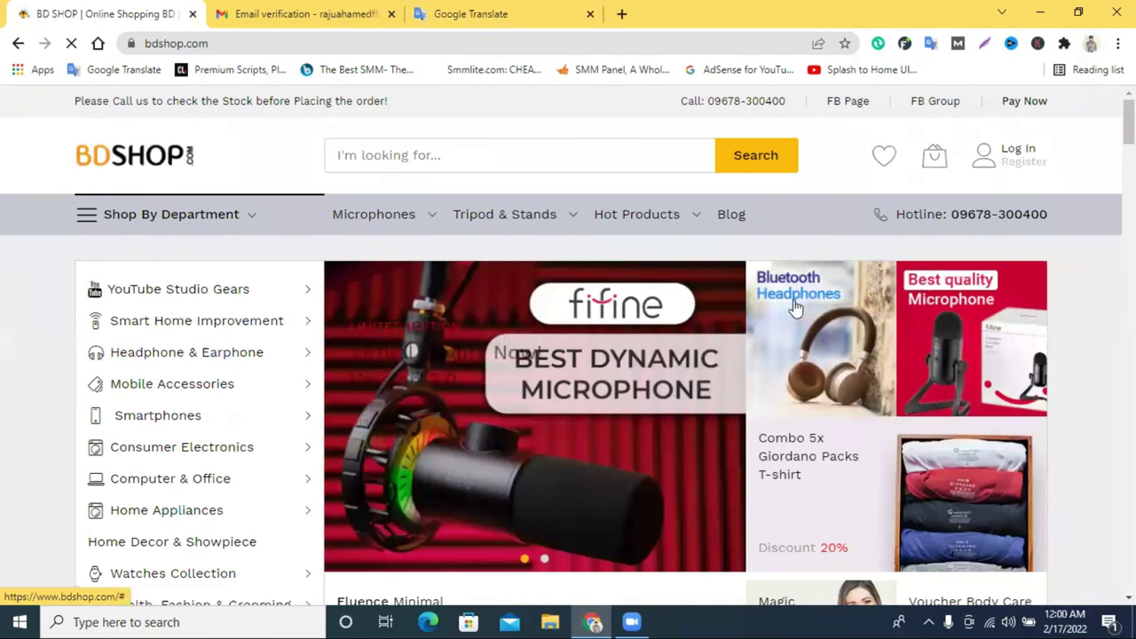
Return to the Landing Pages list and open the bulk sms page to review its button block.
{"action": "left_click", "coordinate": [17, 44]}
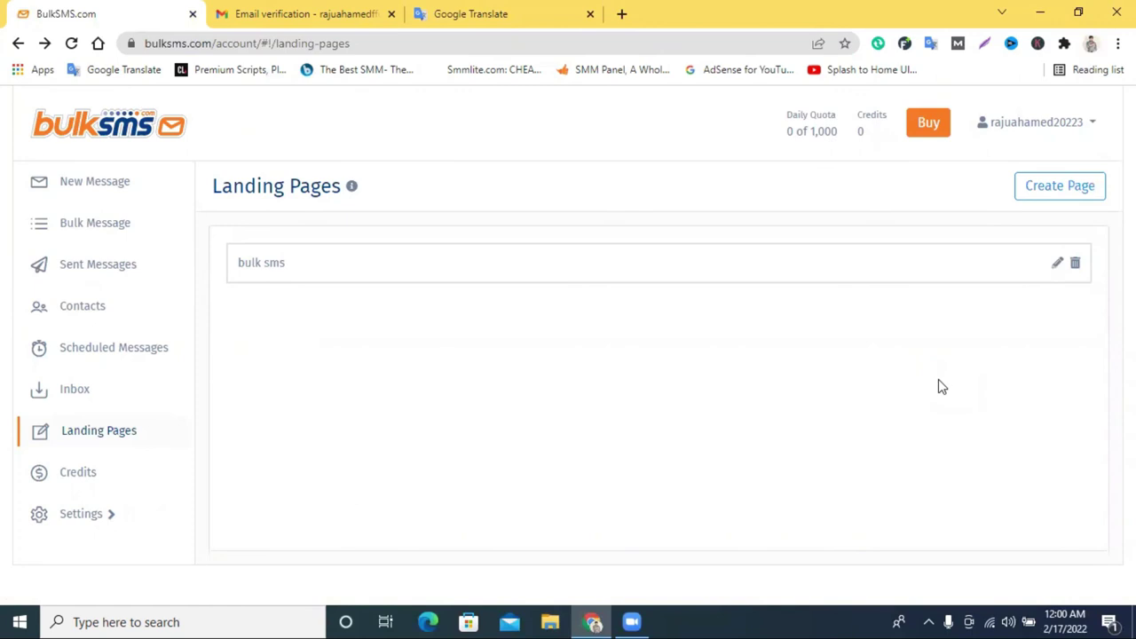
{"action": "left_click", "coordinate": [1029, 201]}
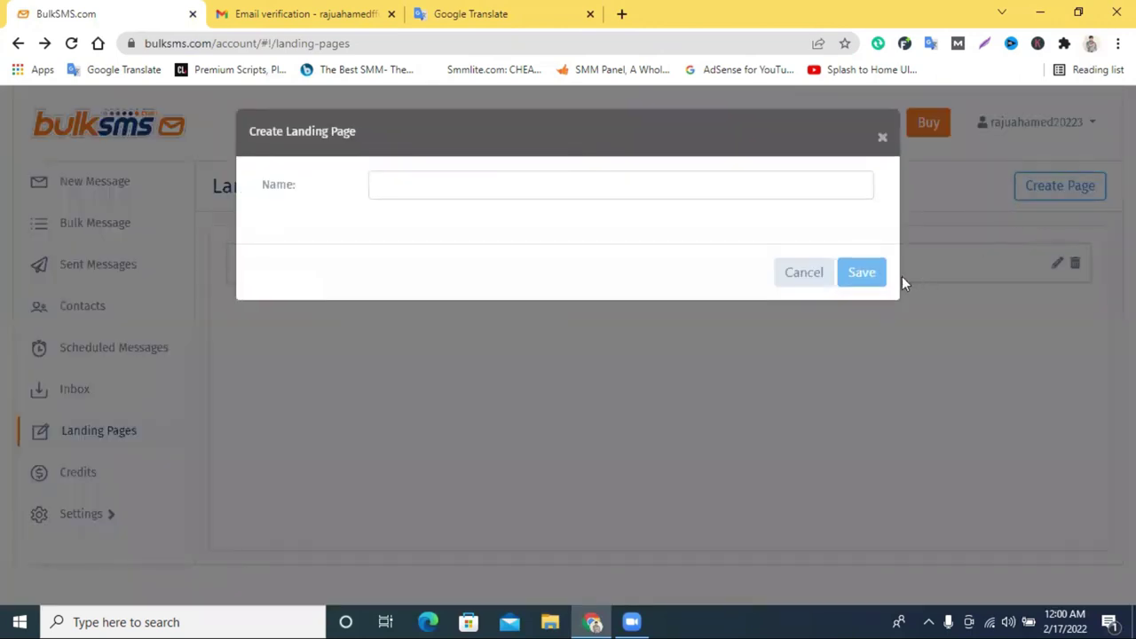
{"action": "left_click", "coordinate": [803, 281]}
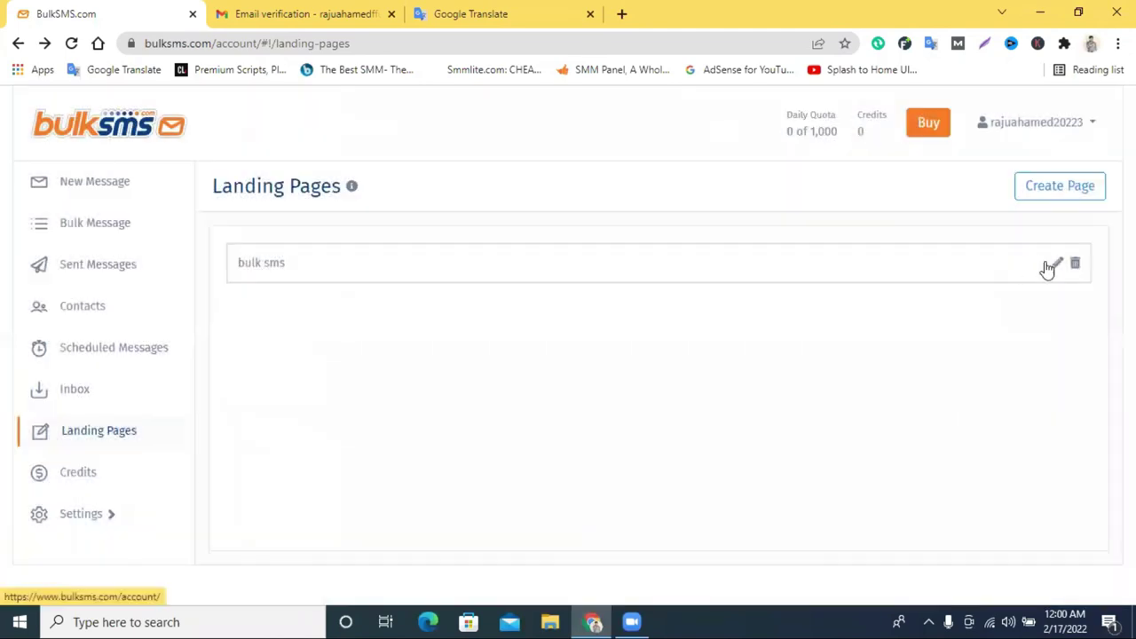
{"action": "left_click", "coordinate": [1050, 265]}
{"action": "scroll", "coordinate": [769, 372], "scroll_direction": "down", "scroll_amount": 5}
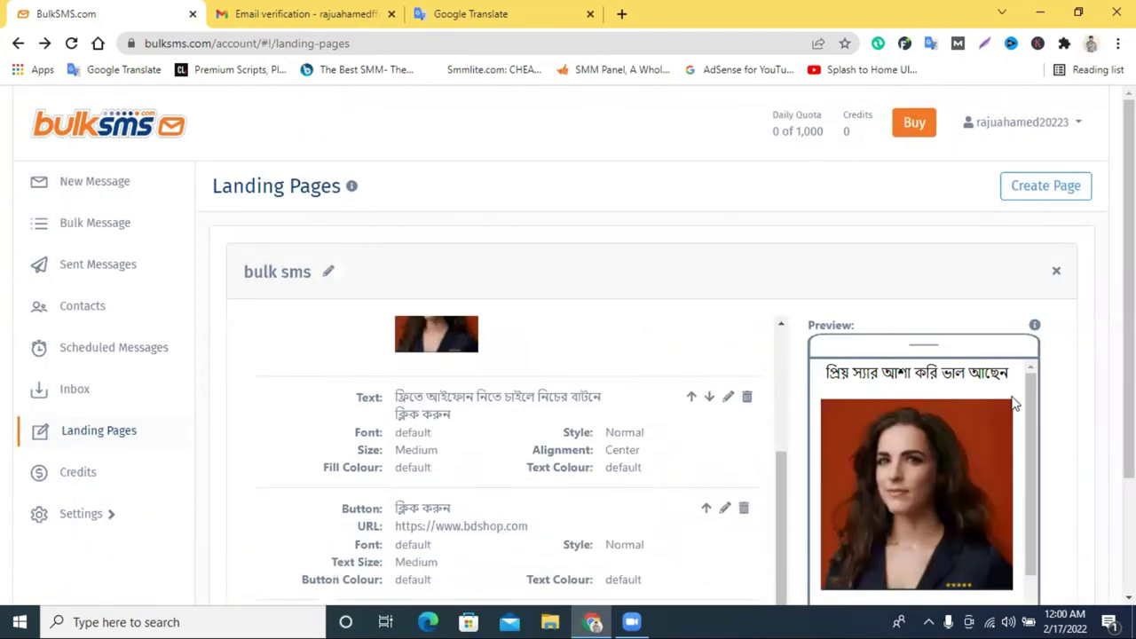
{"action": "scroll", "coordinate": [1050, 425], "scroll_direction": "down", "scroll_amount": 2}
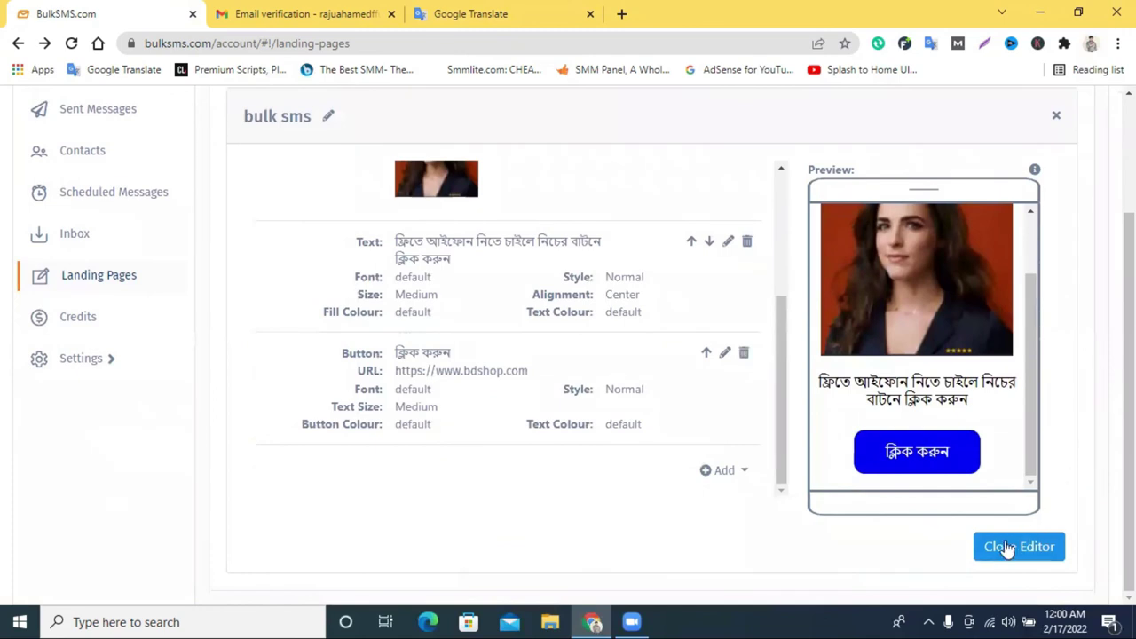
{"action": "scroll", "coordinate": [918, 520], "scroll_direction": "up", "scroll_amount": 4}
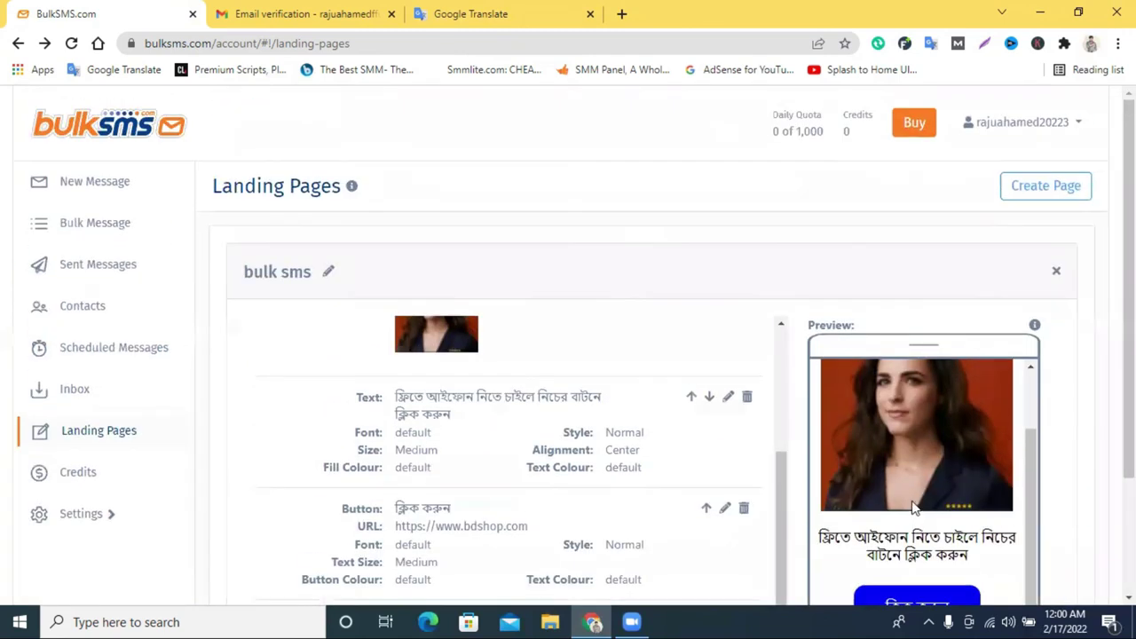
Dismiss the new landing page prompts and go to the New Message page.
{"action": "left_click", "coordinate": [1030, 190]}
{"action": "left_click", "coordinate": [877, 140]}
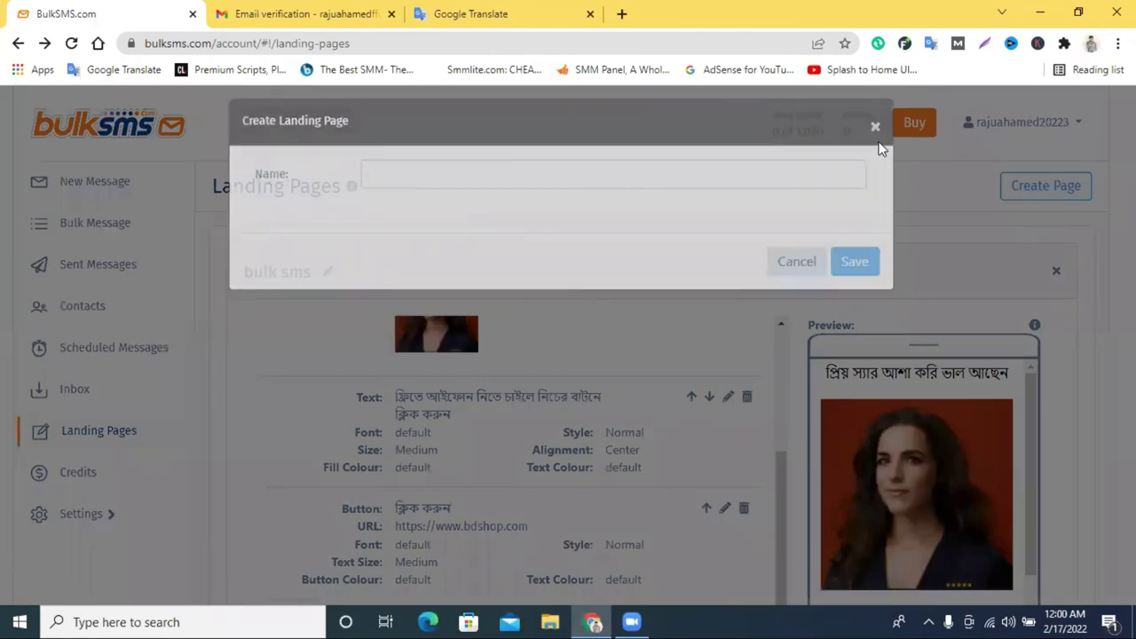
{"action": "scroll", "coordinate": [793, 354], "scroll_direction": "down", "scroll_amount": 3}
{"action": "scroll", "coordinate": [818, 446], "scroll_direction": "up", "scroll_amount": 3}
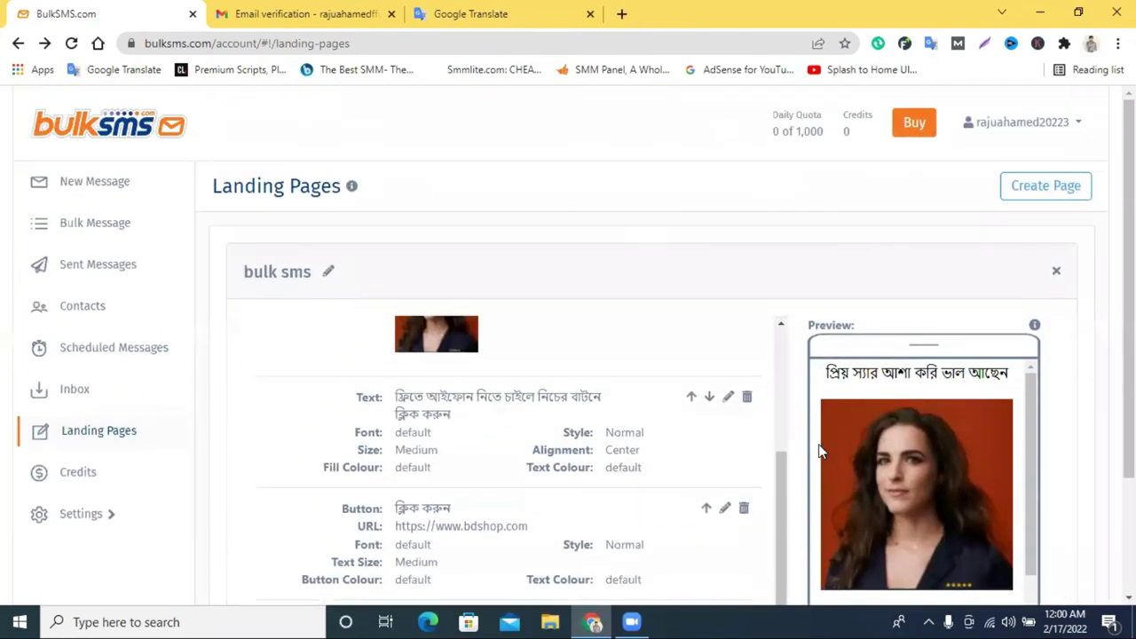
{"action": "left_click", "coordinate": [1024, 183]}
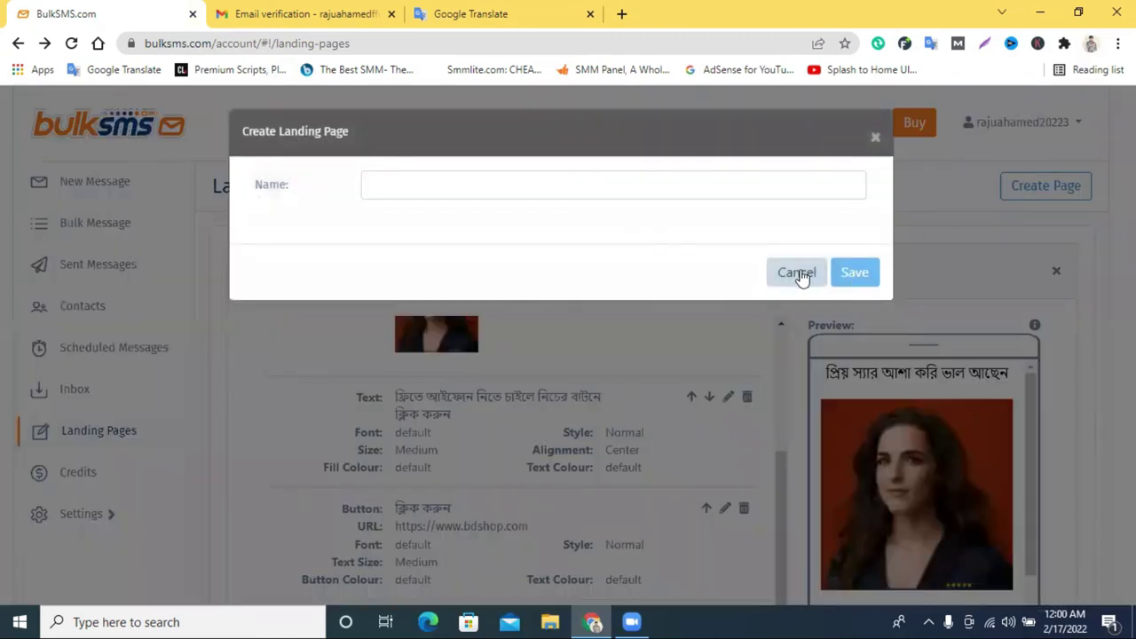
{"action": "left_click", "coordinate": [798, 273]}
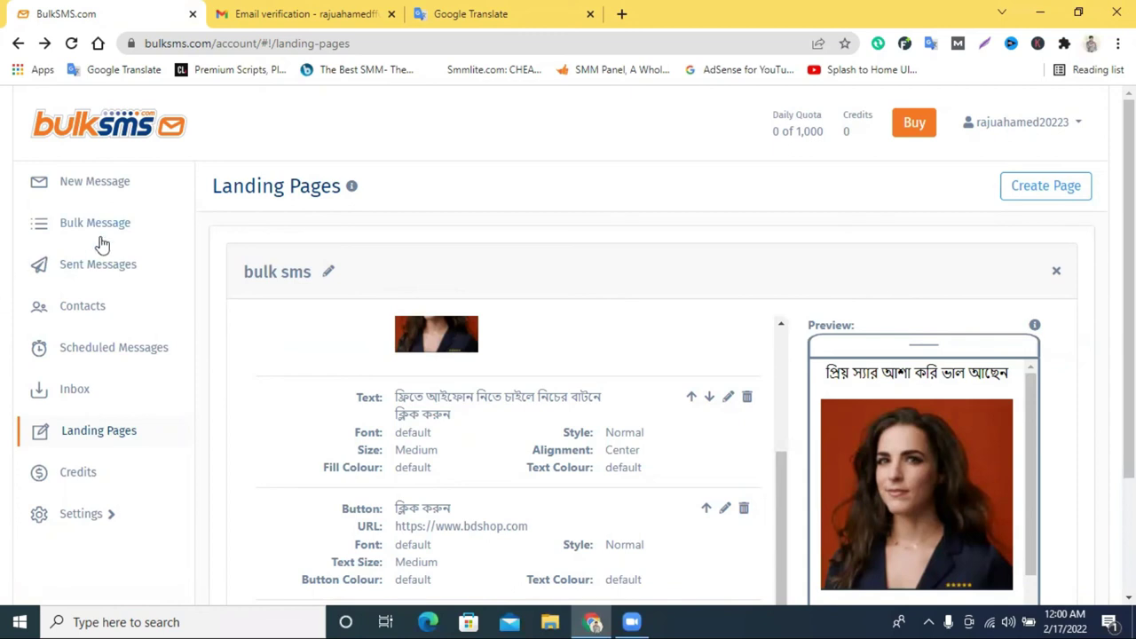
{"action": "left_click", "coordinate": [105, 186]}
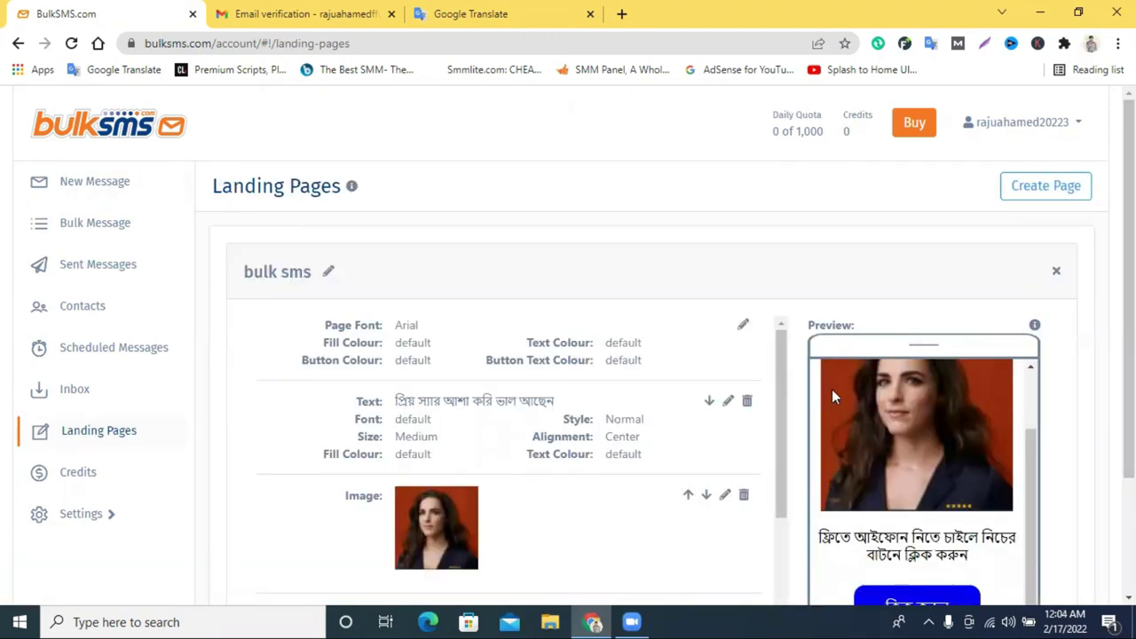
Glance at the sent messages list, then return to composing a new message.
{"action": "scroll", "coordinate": [603, 374], "scroll_direction": "down", "scroll_amount": 2}
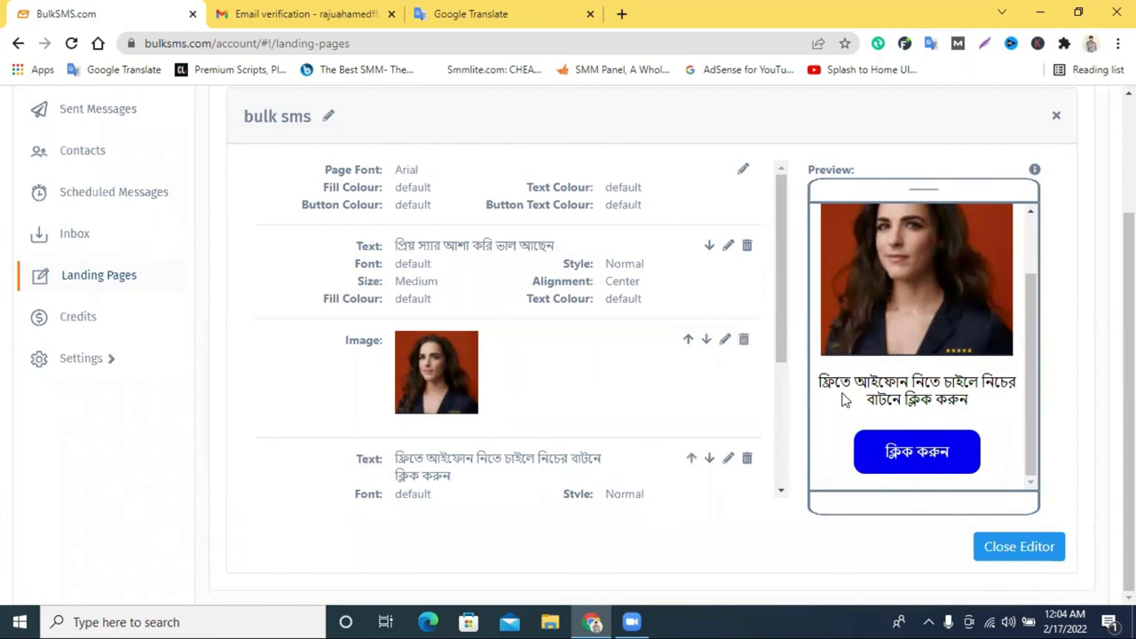
{"action": "scroll", "coordinate": [845, 400], "scroll_direction": "up", "scroll_amount": 2}
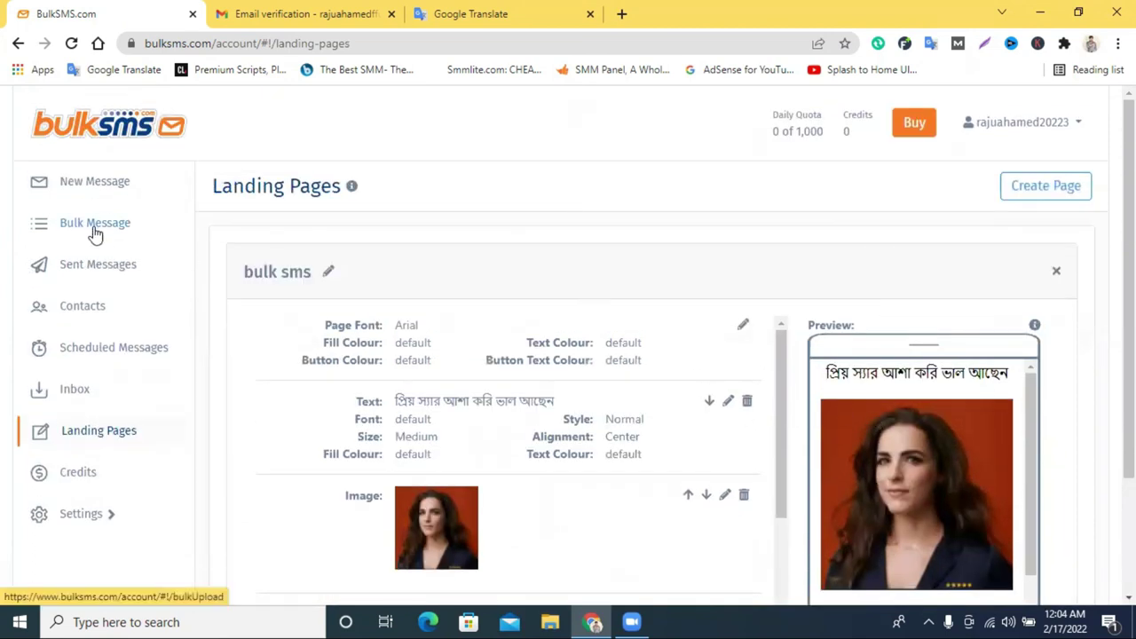
{"action": "left_click", "coordinate": [89, 268]}
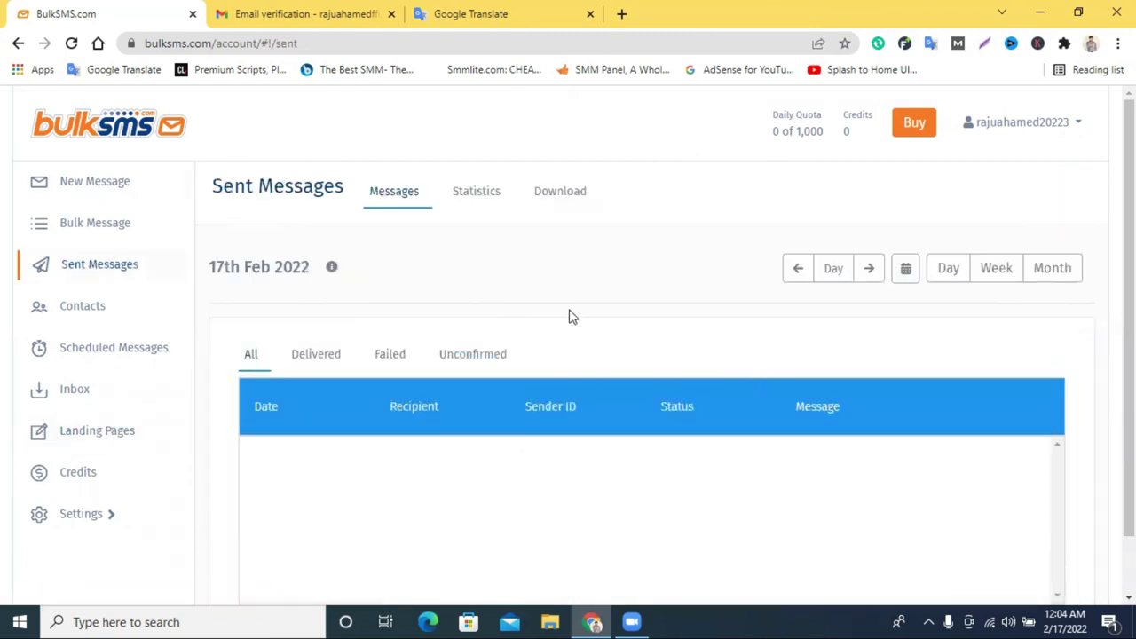
{"action": "left_click", "coordinate": [91, 184]}
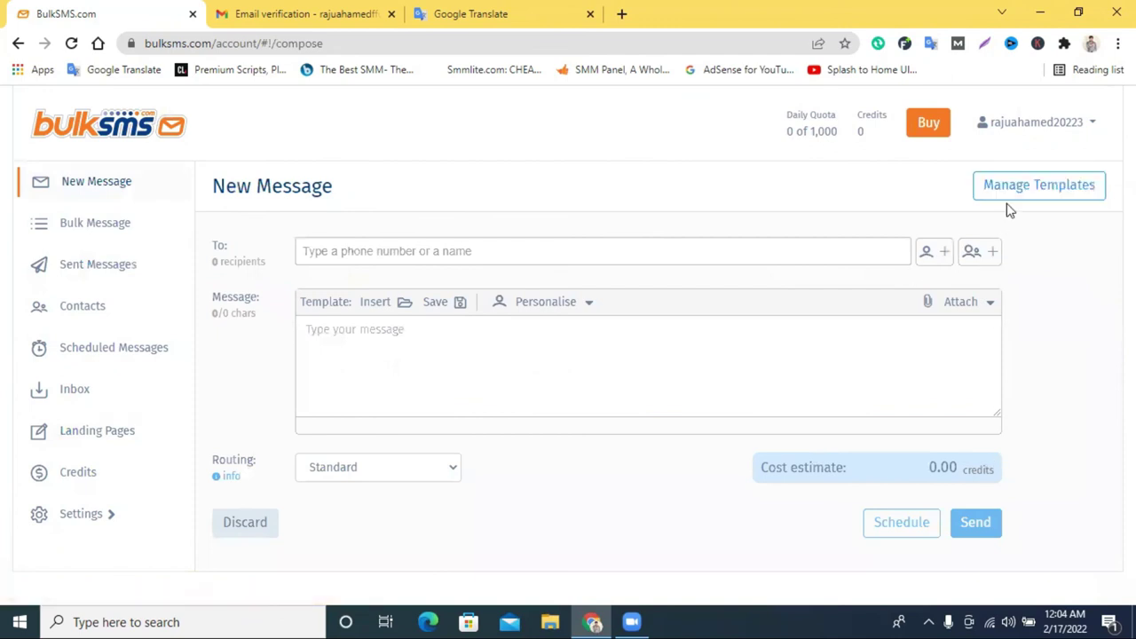
{"action": "left_click", "coordinate": [956, 307]}
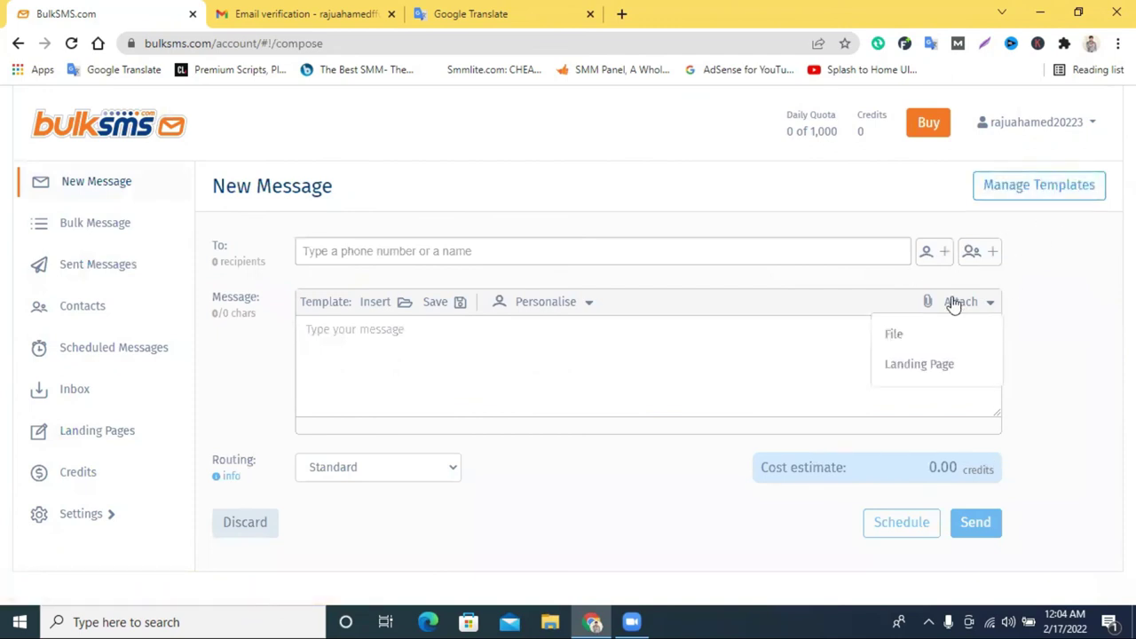
{"action": "left_click", "coordinate": [923, 368]}
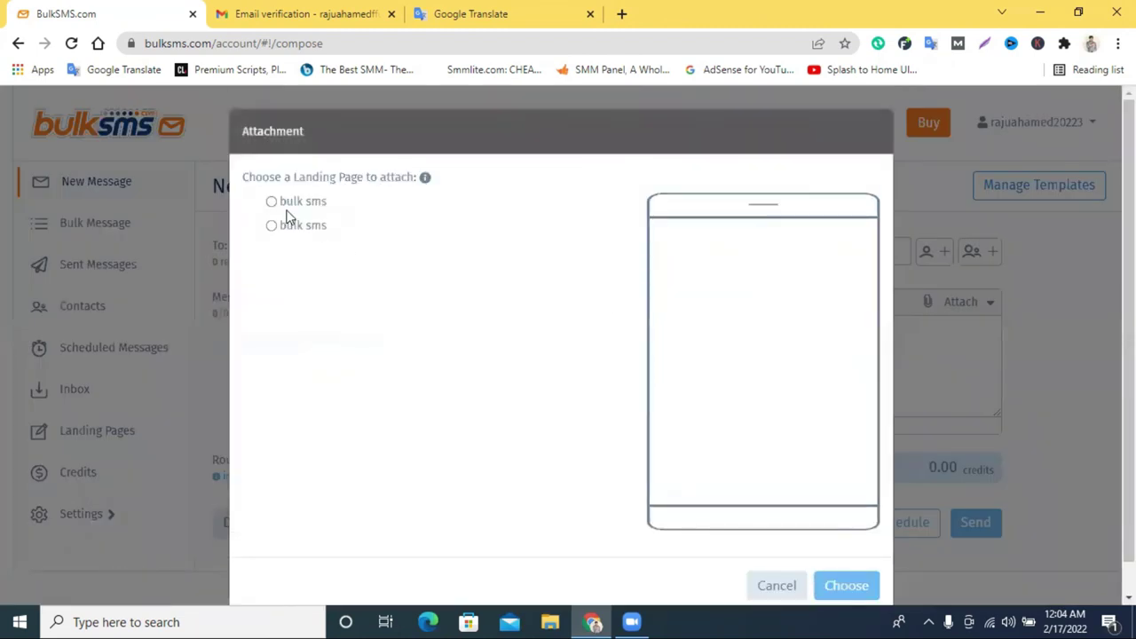
{"action": "left_click", "coordinate": [272, 202]}
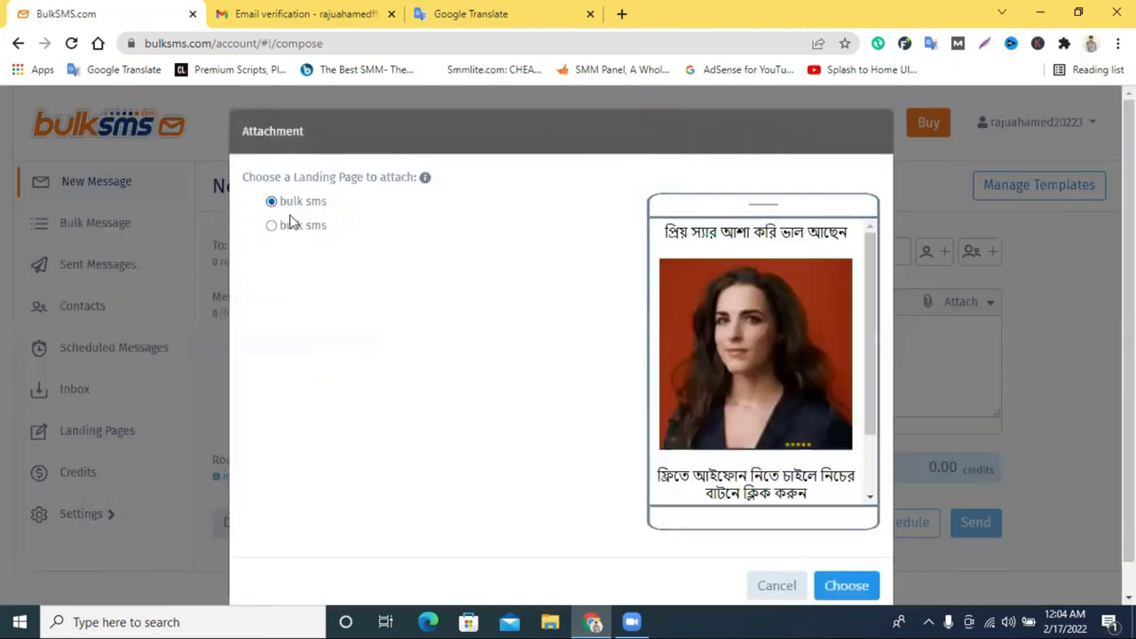
{"action": "left_click", "coordinate": [847, 589]}
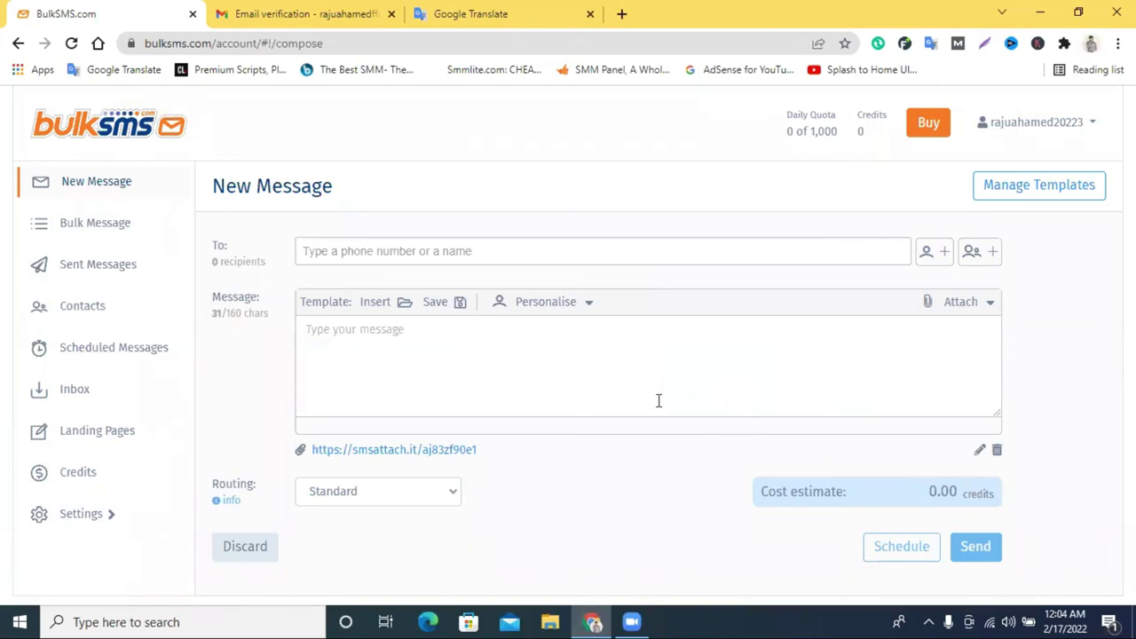
{"action": "left_click", "coordinate": [962, 311]}
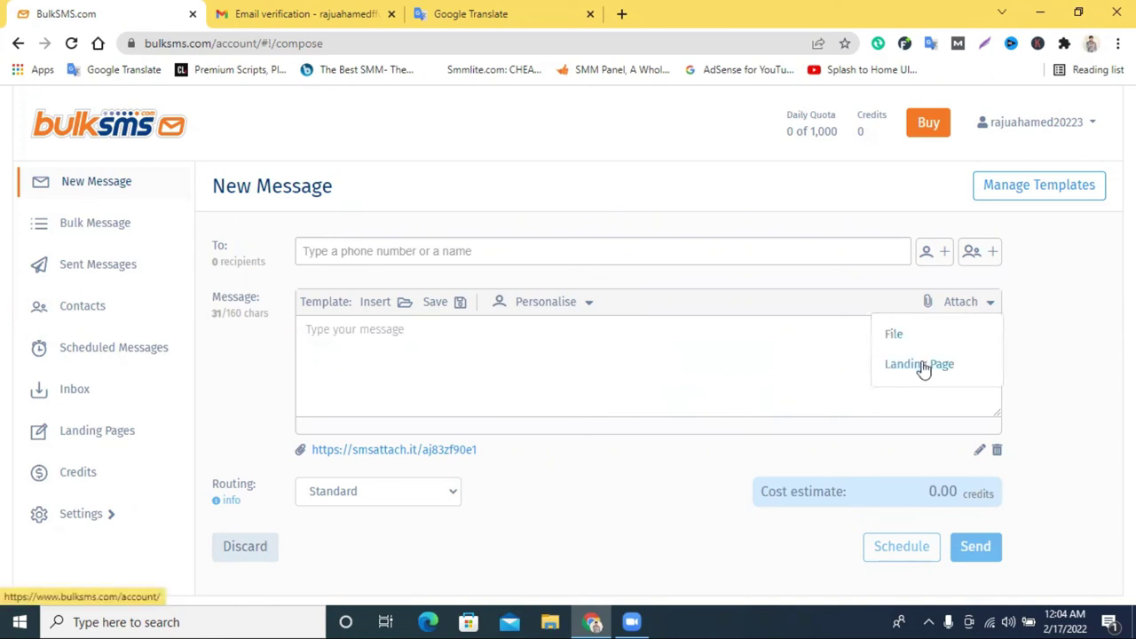
{"action": "left_click", "coordinate": [923, 365]}
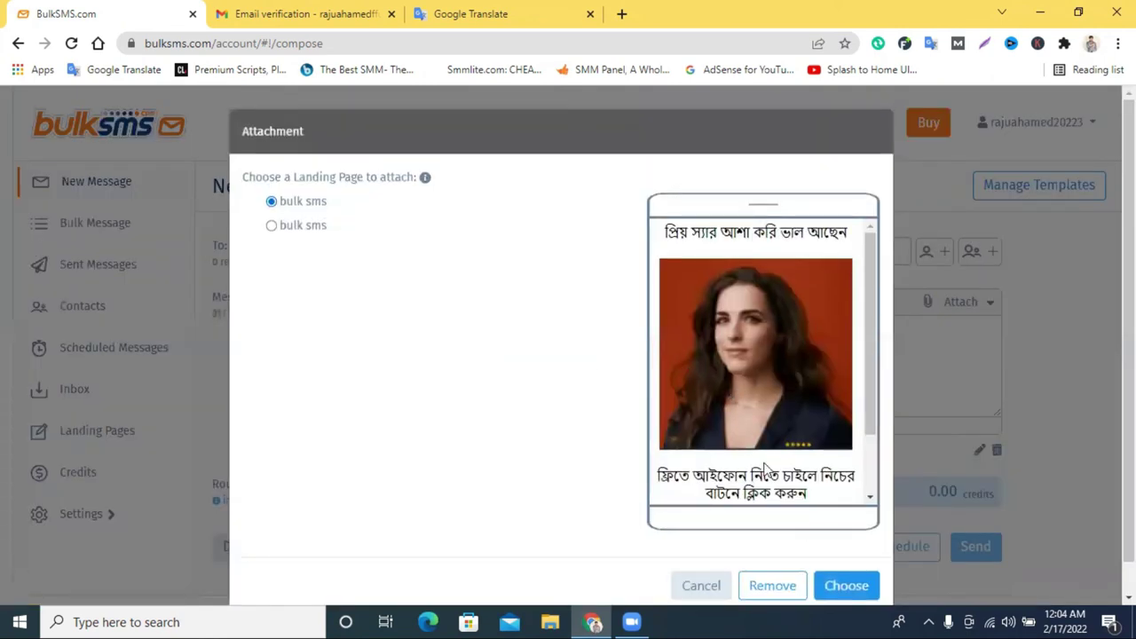
{"action": "left_click", "coordinate": [832, 586]}
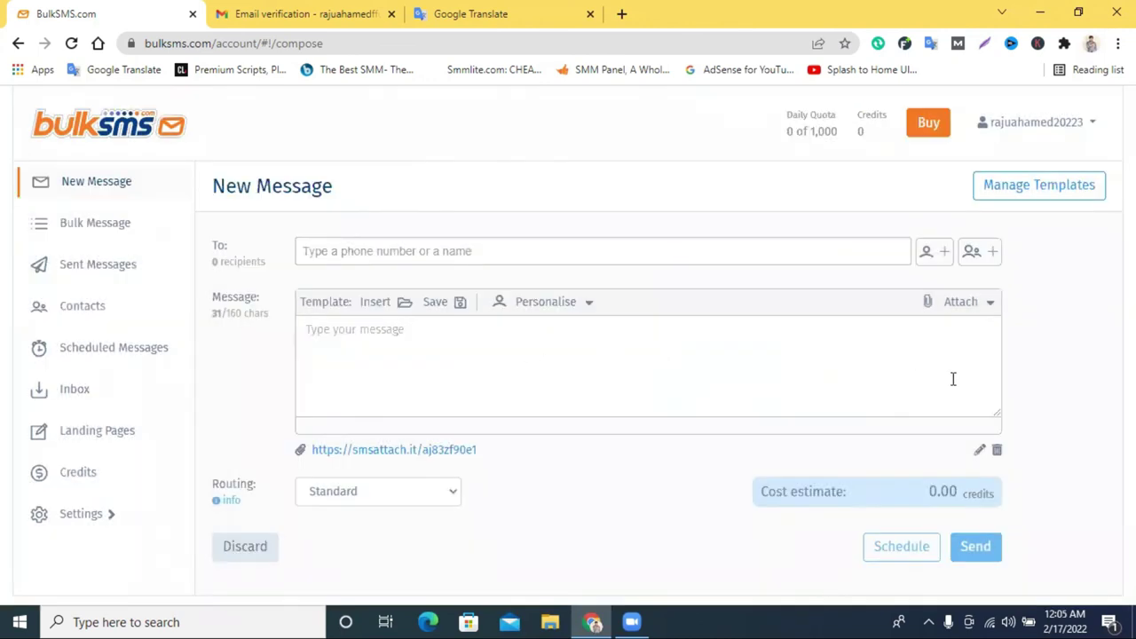
{"action": "left_click", "coordinate": [430, 251]}
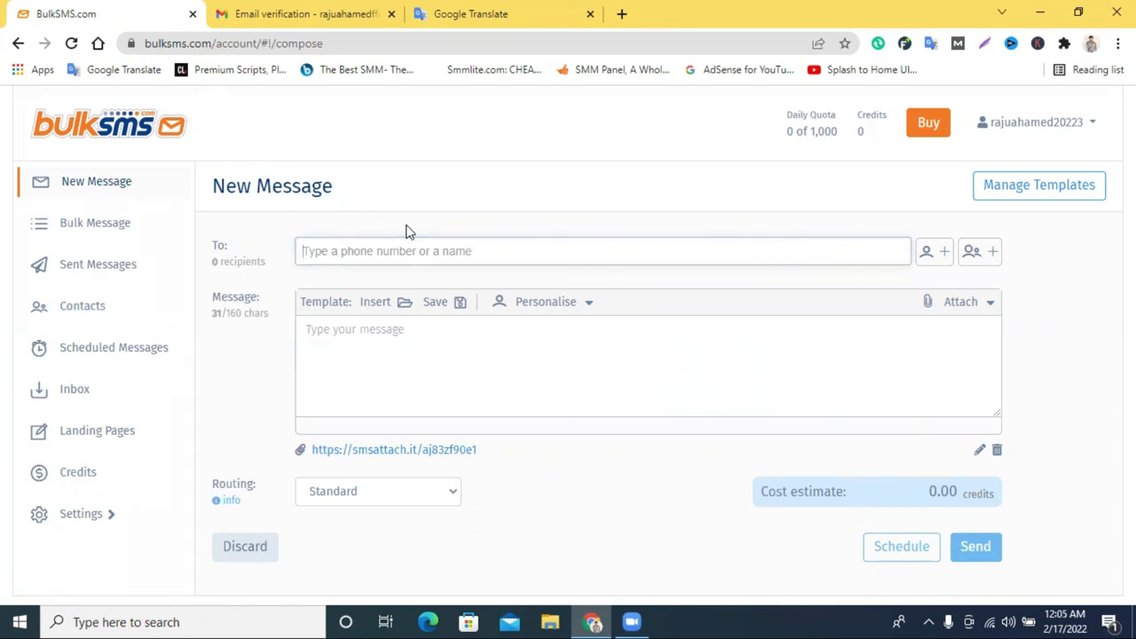
In a new tab, search for 'free sms marketing software' from the suggestions.
{"action": "left_click", "coordinate": [622, 15]}
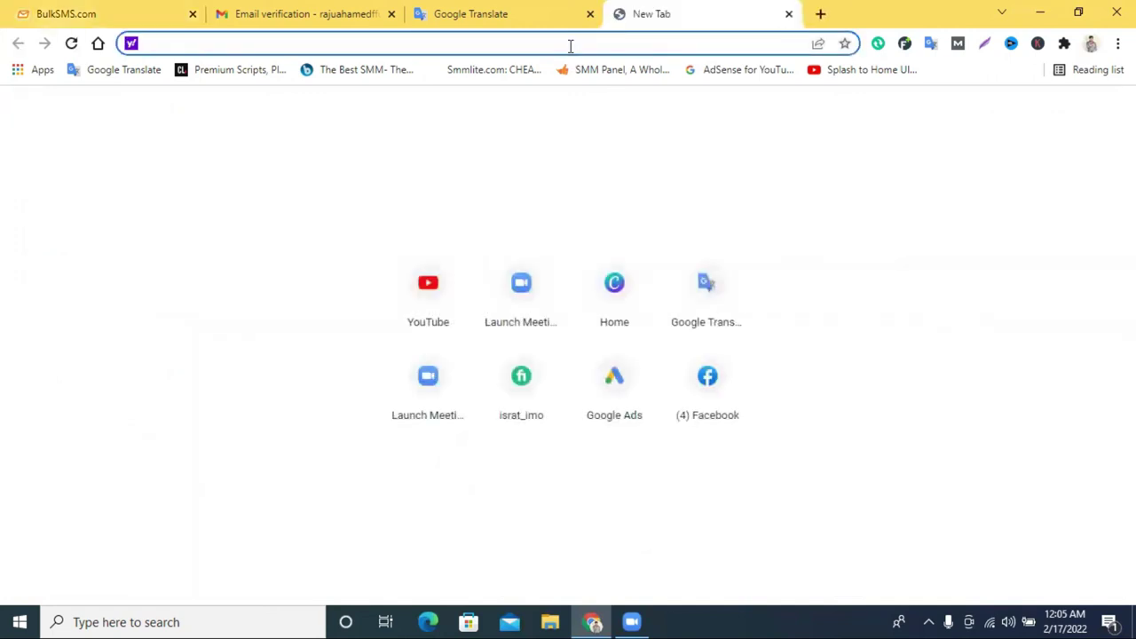
{"action": "type", "text": "freee"}
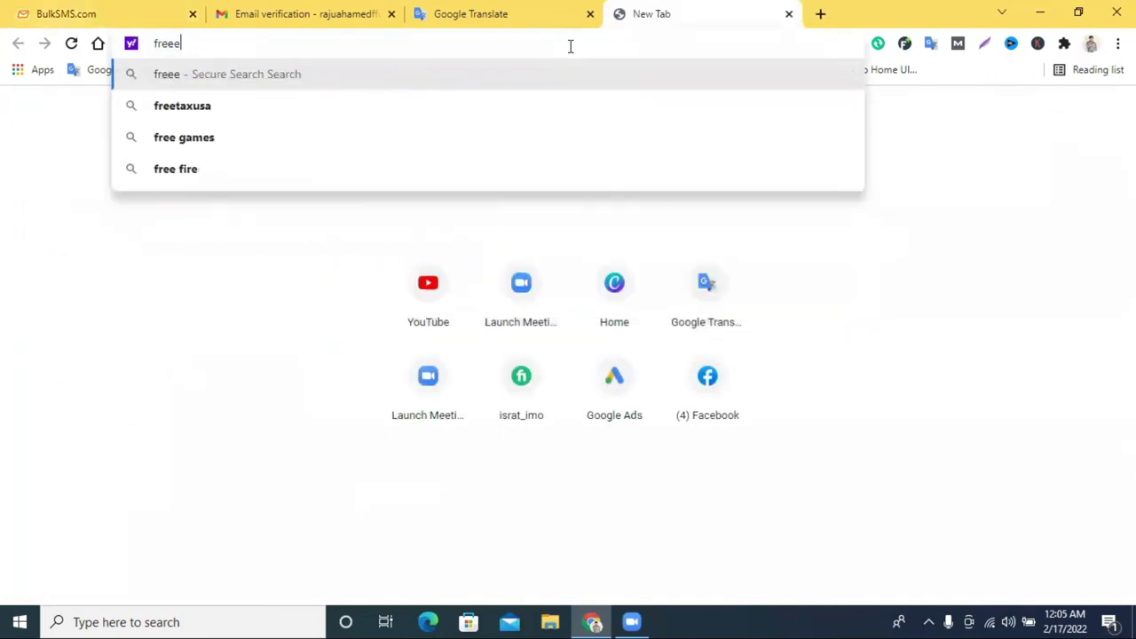
{"action": "key", "text": "BackSpace"}
{"action": "type", "text": "sms marketing"}
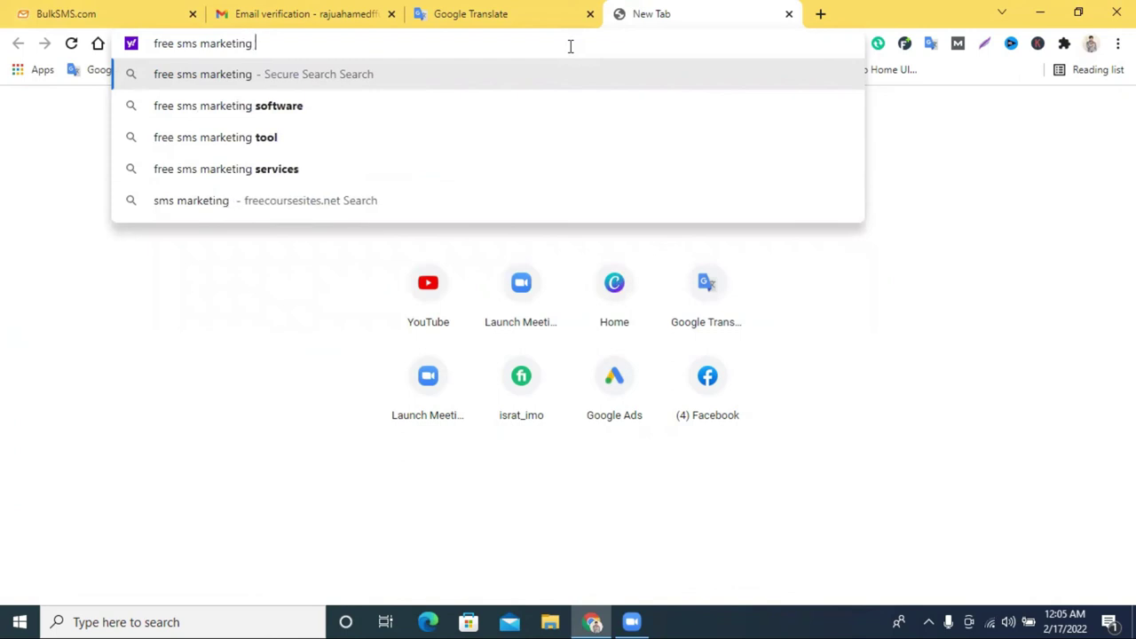
{"action": "left_click", "coordinate": [321, 109]}
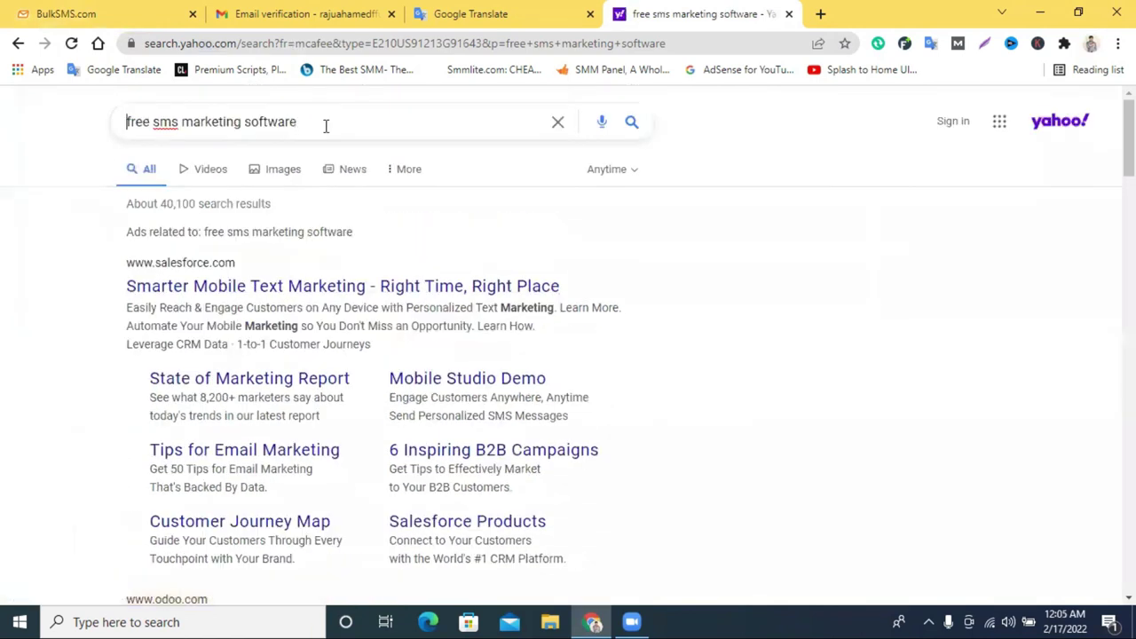
Search for 'free sms marketing software list', browse the results, and insert 'unlimited' into the query.
{"action": "left_click", "coordinate": [326, 125]}
{"action": "type", "text": "list"}
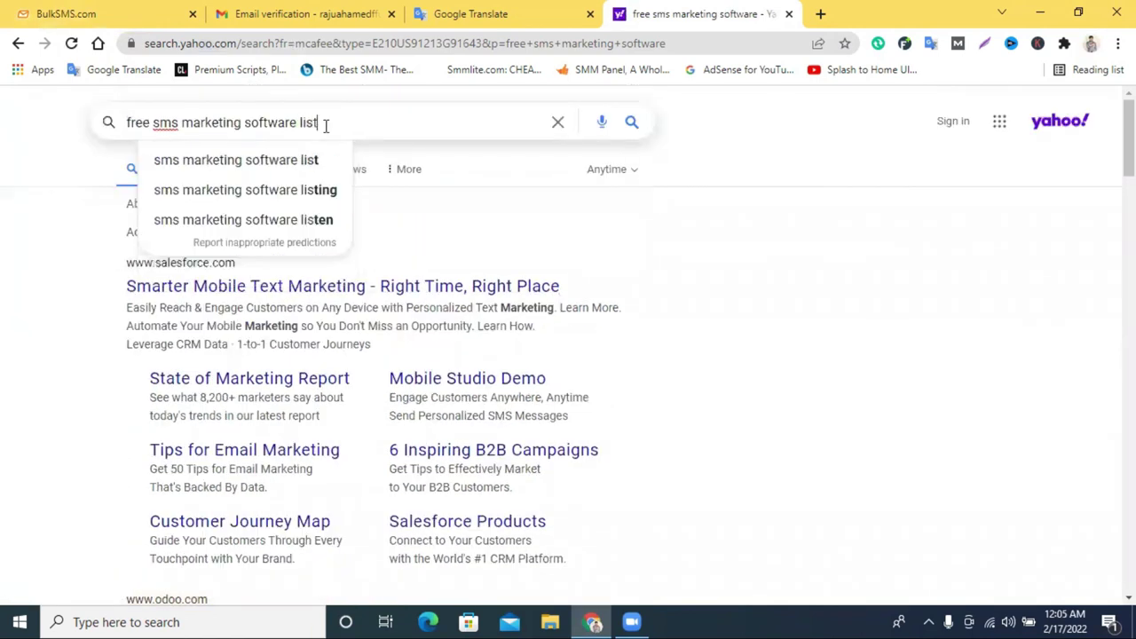
{"action": "key", "text": "Return"}
{"action": "scroll", "coordinate": [496, 274], "scroll_direction": "down", "scroll_amount": 5}
{"action": "scroll", "coordinate": [494, 300], "scroll_direction": "down", "scroll_amount": 8}
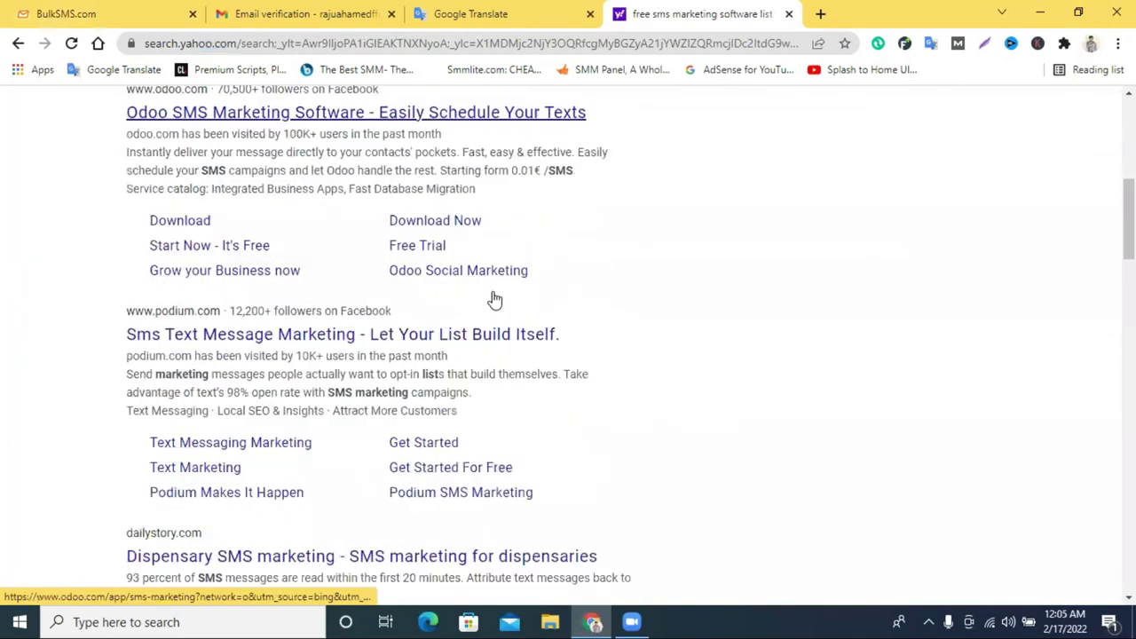
{"action": "scroll", "coordinate": [496, 299], "scroll_direction": "down", "scroll_amount": 3}
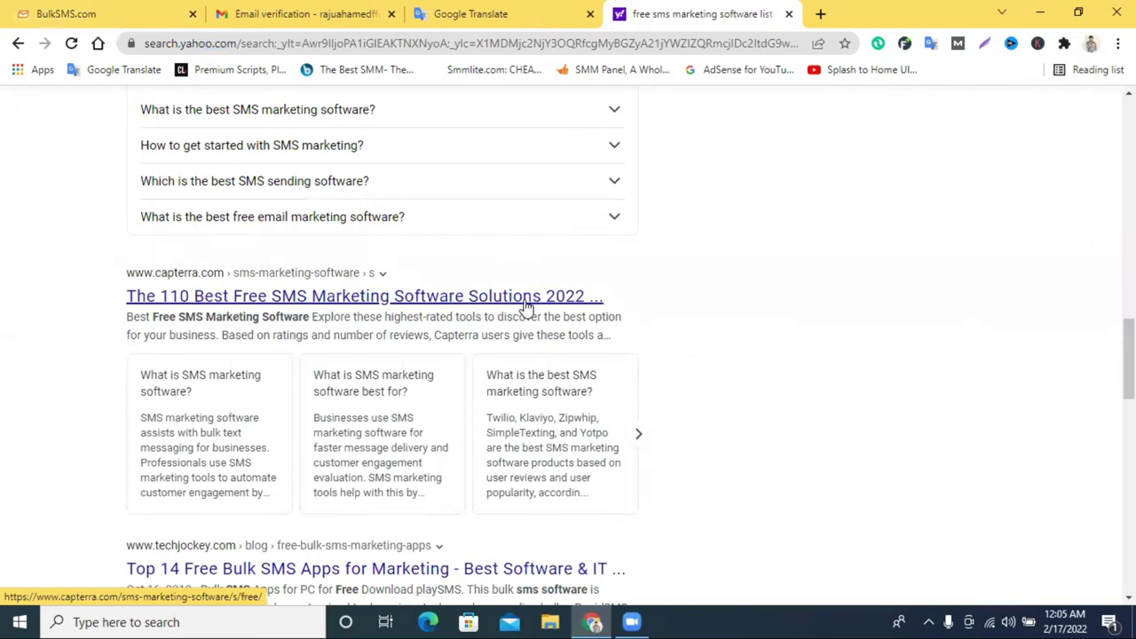
{"action": "scroll", "coordinate": [506, 318], "scroll_direction": "down", "scroll_amount": 2}
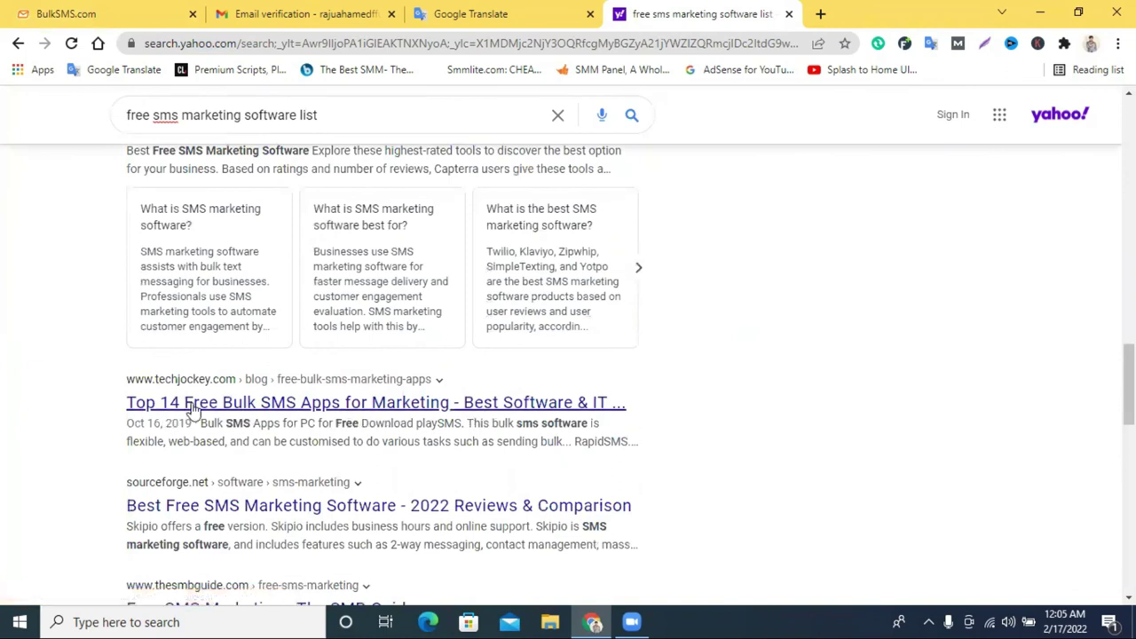
{"action": "scroll", "coordinate": [503, 410], "scroll_direction": "down", "scroll_amount": 1}
{"action": "scroll", "coordinate": [504, 410], "scroll_direction": "down", "scroll_amount": 9}
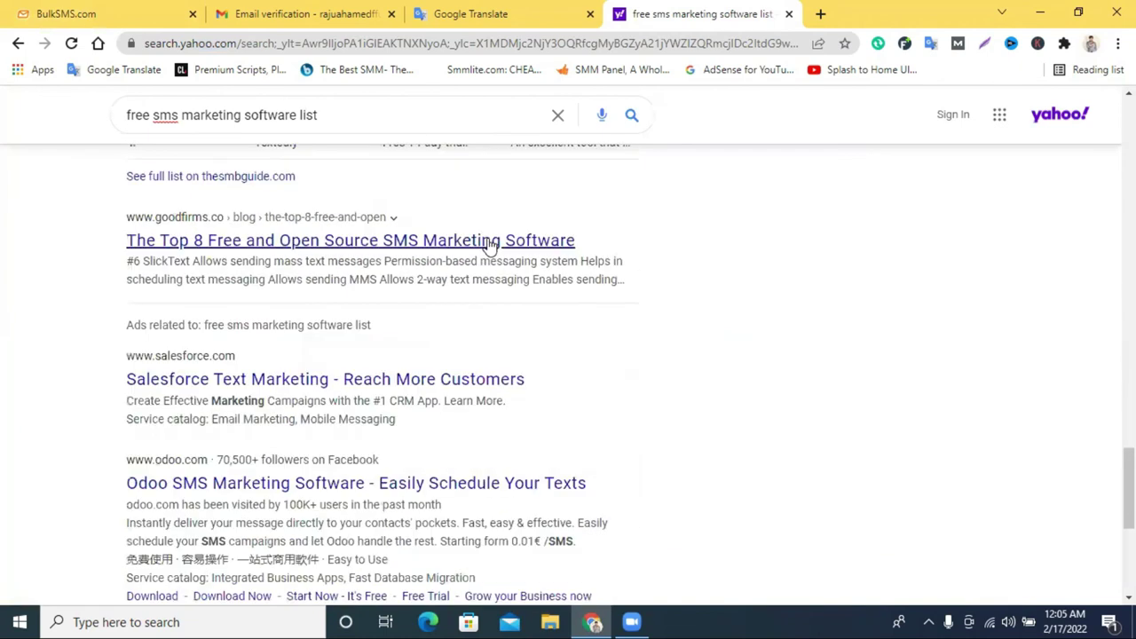
{"action": "scroll", "coordinate": [493, 246], "scroll_direction": "down", "scroll_amount": 2}
{"action": "scroll", "coordinate": [495, 246], "scroll_direction": "up", "scroll_amount": 11}
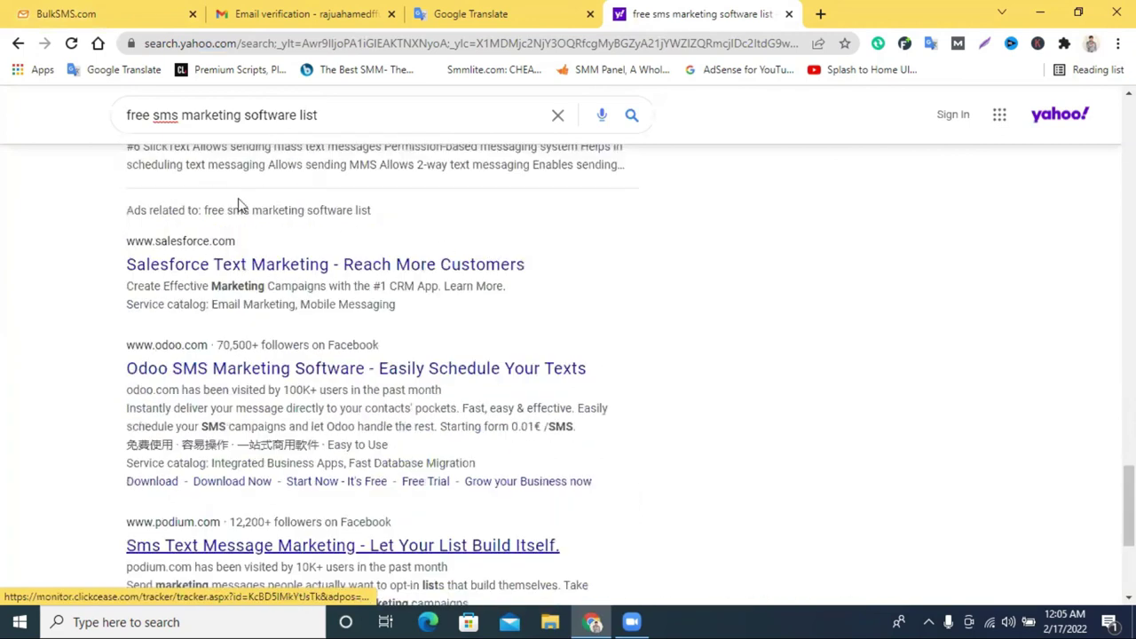
{"action": "left_click", "coordinate": [152, 112]}
{"action": "type", "text": "unlimited"}
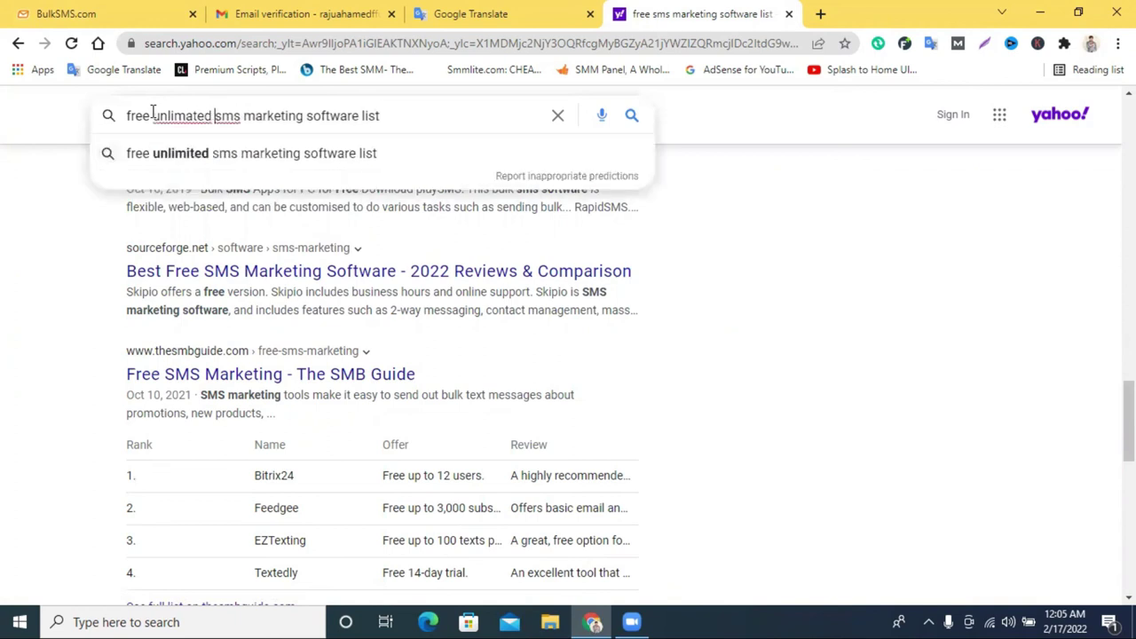
Correct the spelling to 'unlimited' and search 'free unlimited sms marketing software list'.
{"action": "right_click", "coordinate": [174, 116]}
{"action": "left_click", "coordinate": [242, 126]}
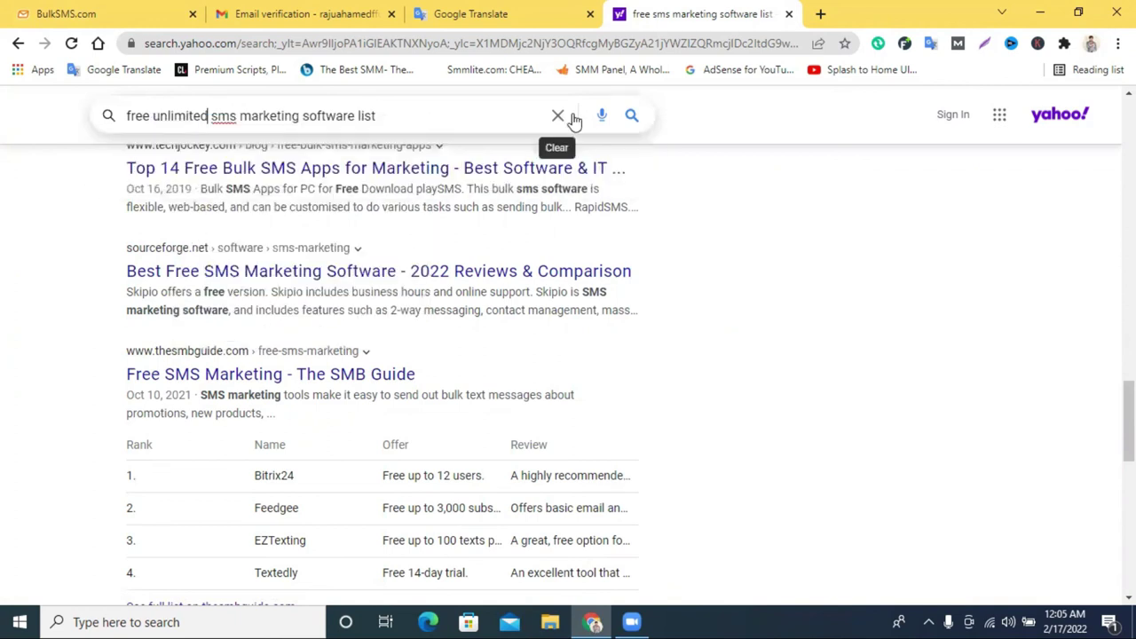
{"action": "left_click", "coordinate": [632, 118]}
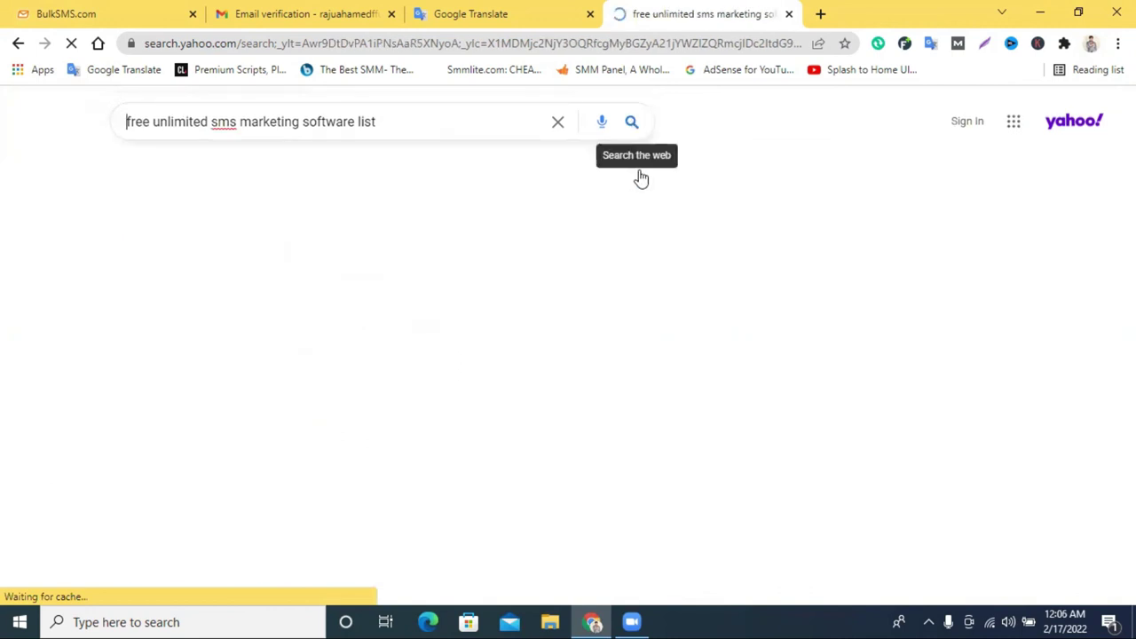
Look through the search results, then go back to the Gmail inbox.
{"action": "scroll", "coordinate": [299, 307], "scroll_direction": "down", "scroll_amount": 5}
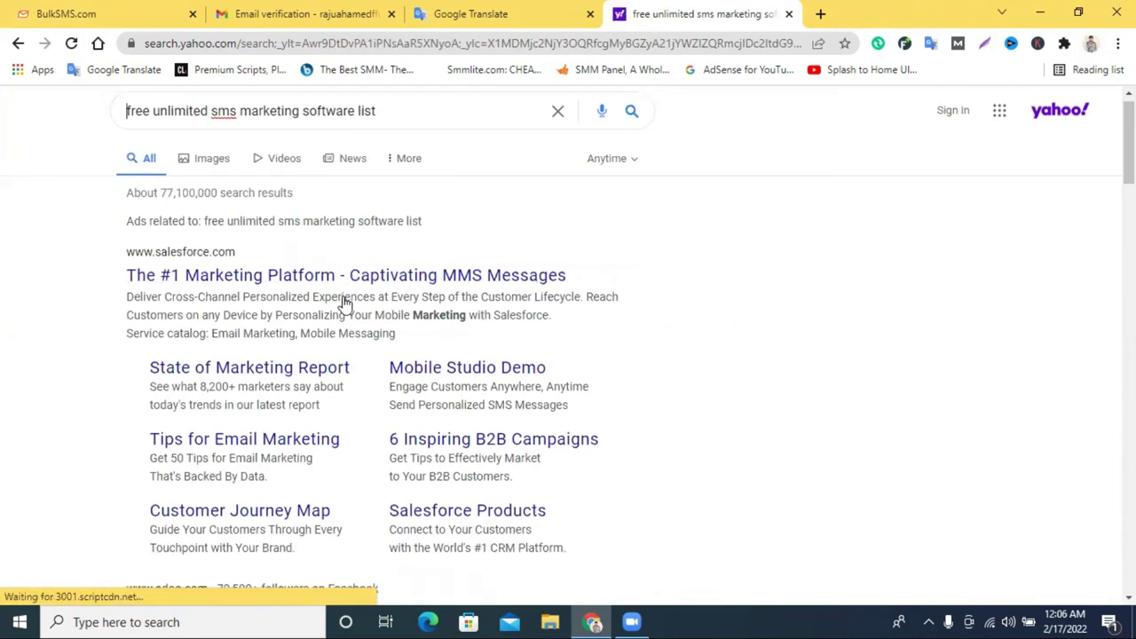
{"action": "scroll", "coordinate": [427, 304], "scroll_direction": "down", "scroll_amount": 10}
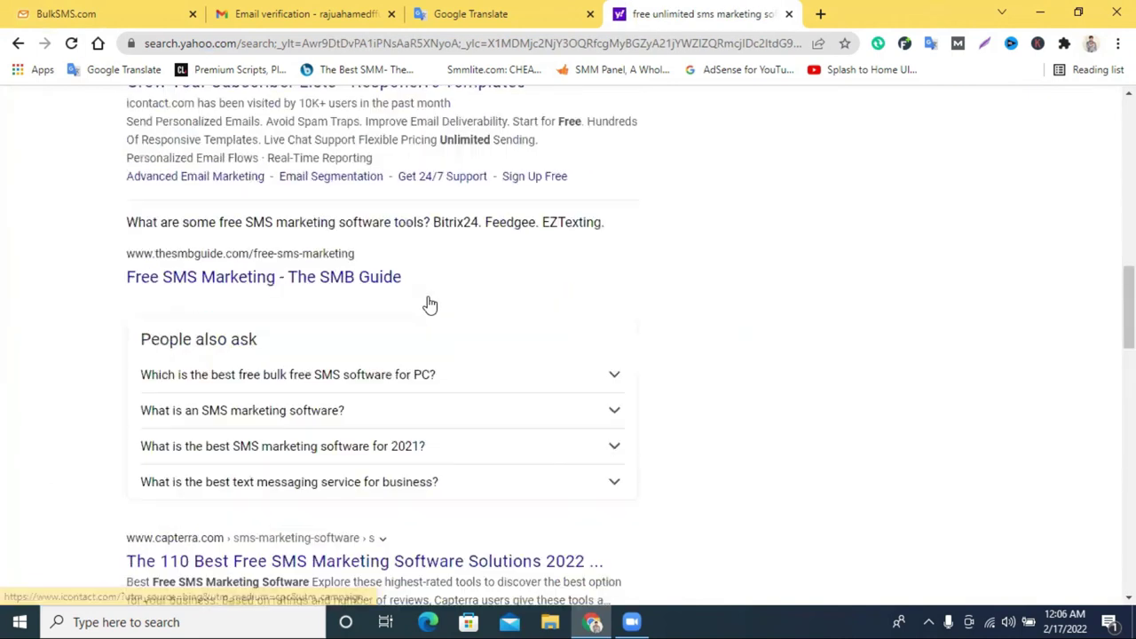
{"action": "scroll", "coordinate": [343, 310], "scroll_direction": "down", "scroll_amount": 3}
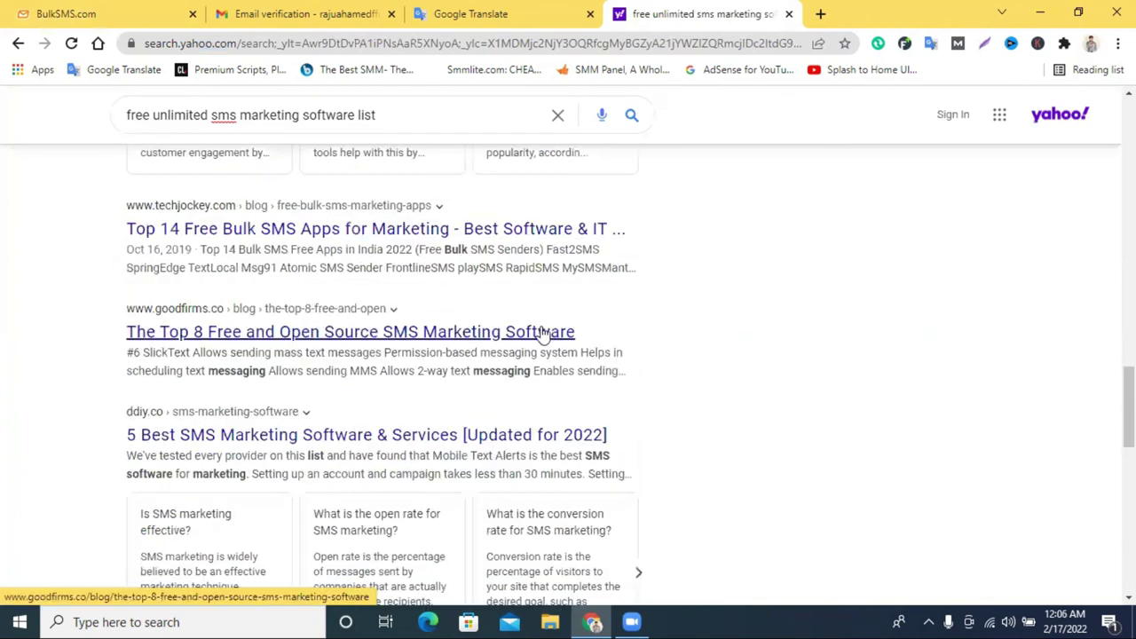
{"action": "scroll", "coordinate": [588, 345], "scroll_direction": "down", "scroll_amount": 5}
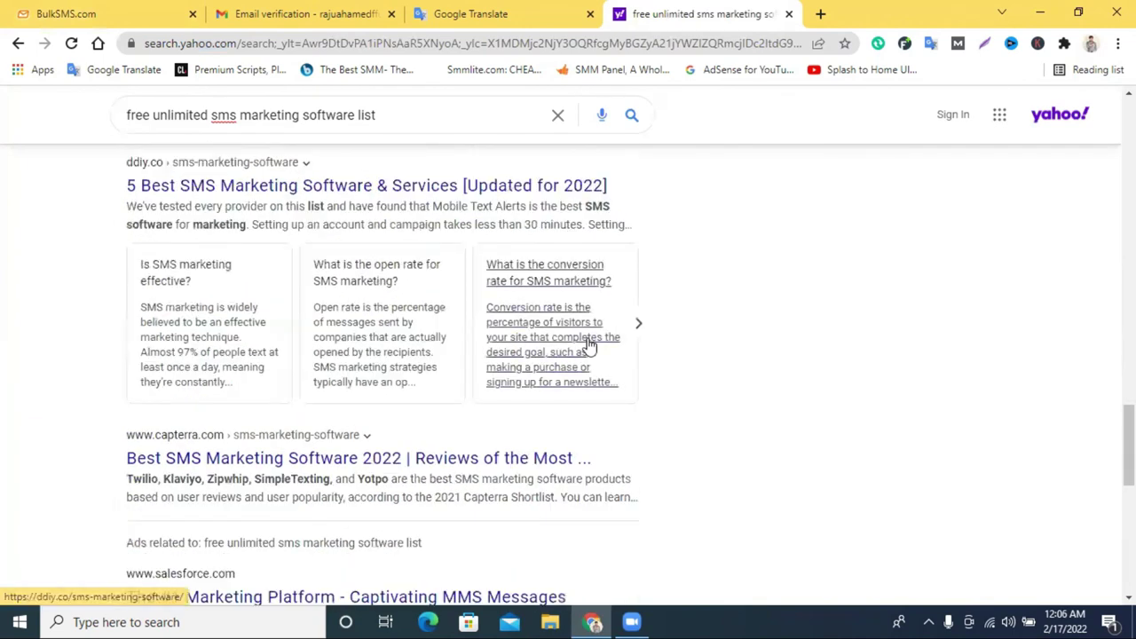
{"action": "scroll", "coordinate": [589, 345], "scroll_direction": "down", "scroll_amount": 2}
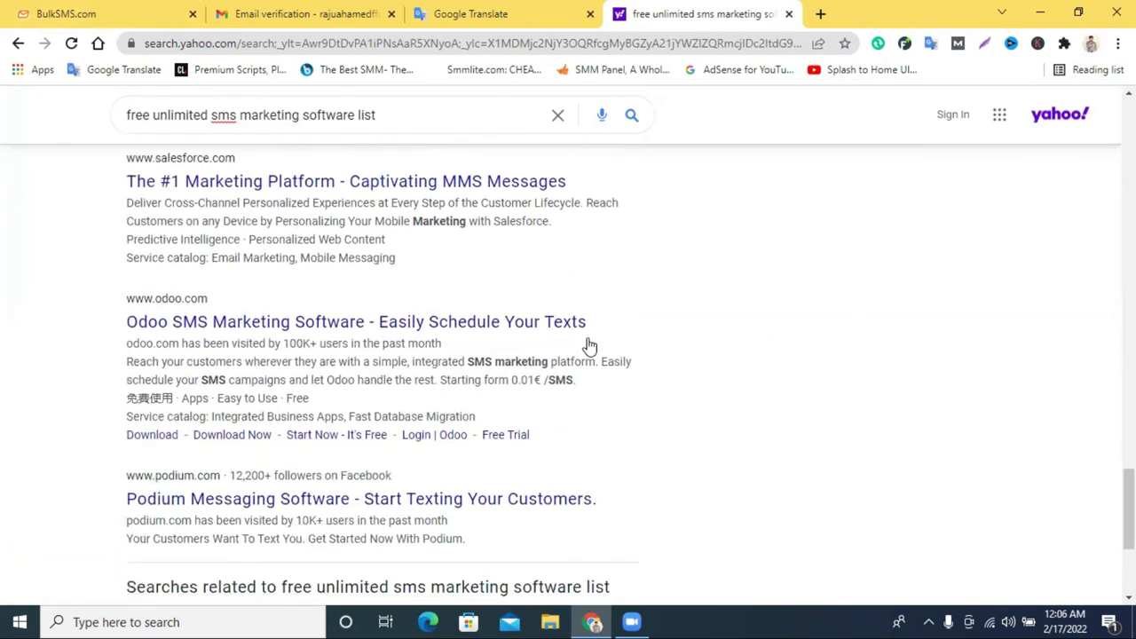
{"action": "scroll", "coordinate": [590, 345], "scroll_direction": "down", "scroll_amount": 3}
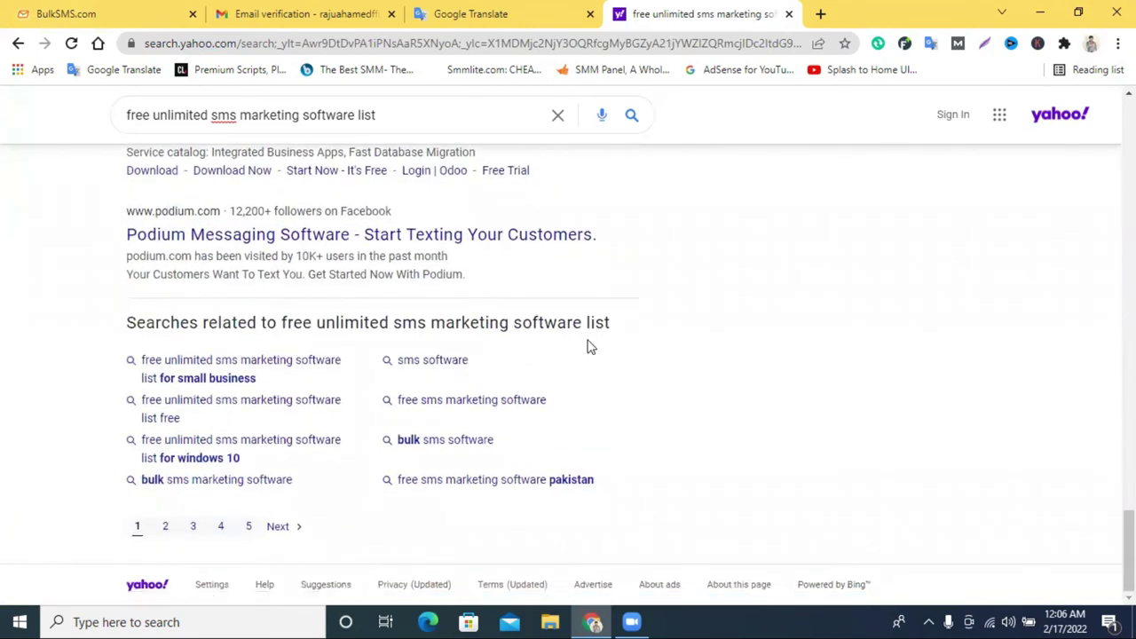
{"action": "scroll", "coordinate": [590, 347], "scroll_direction": "up", "scroll_amount": 8}
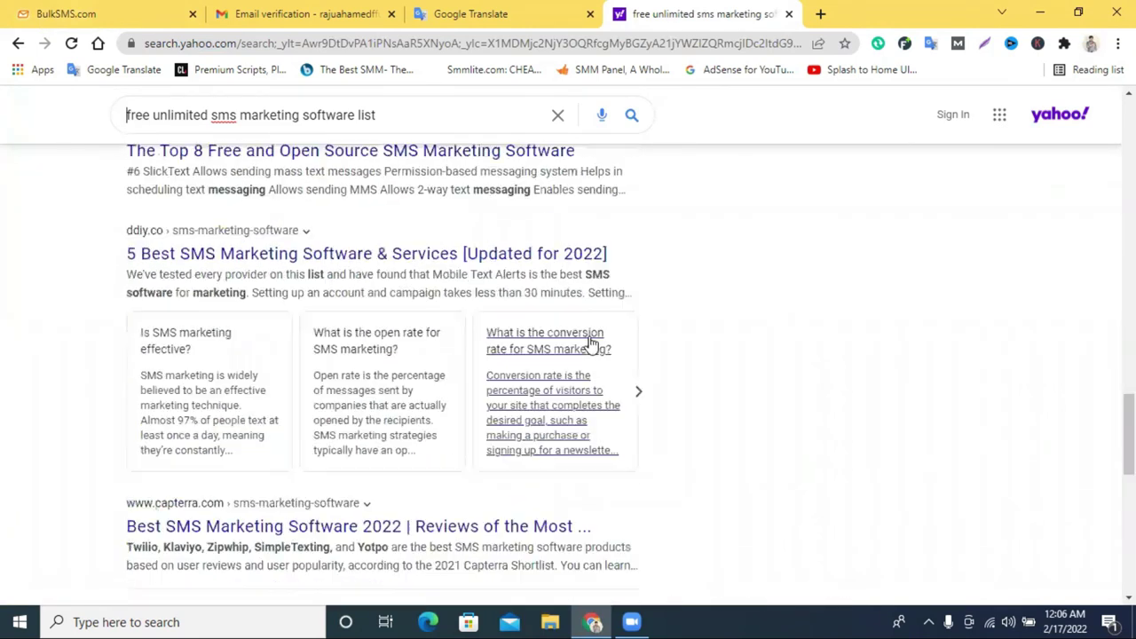
{"action": "scroll", "coordinate": [671, 264], "scroll_direction": "up", "scroll_amount": 8}
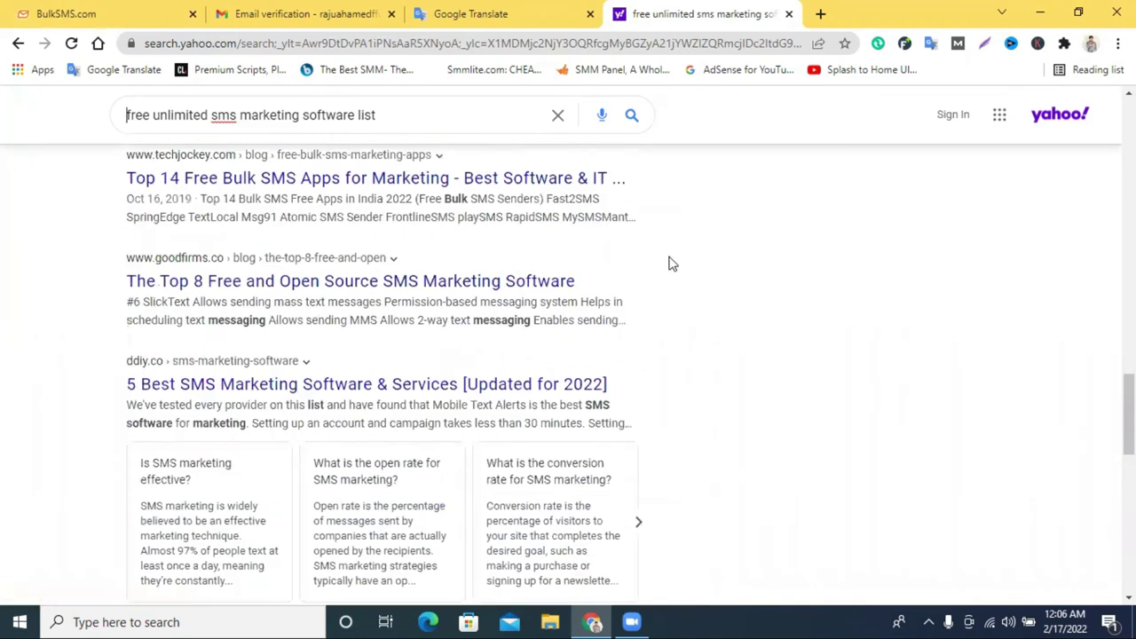
{"action": "scroll", "coordinate": [671, 263], "scroll_direction": "up", "scroll_amount": 10}
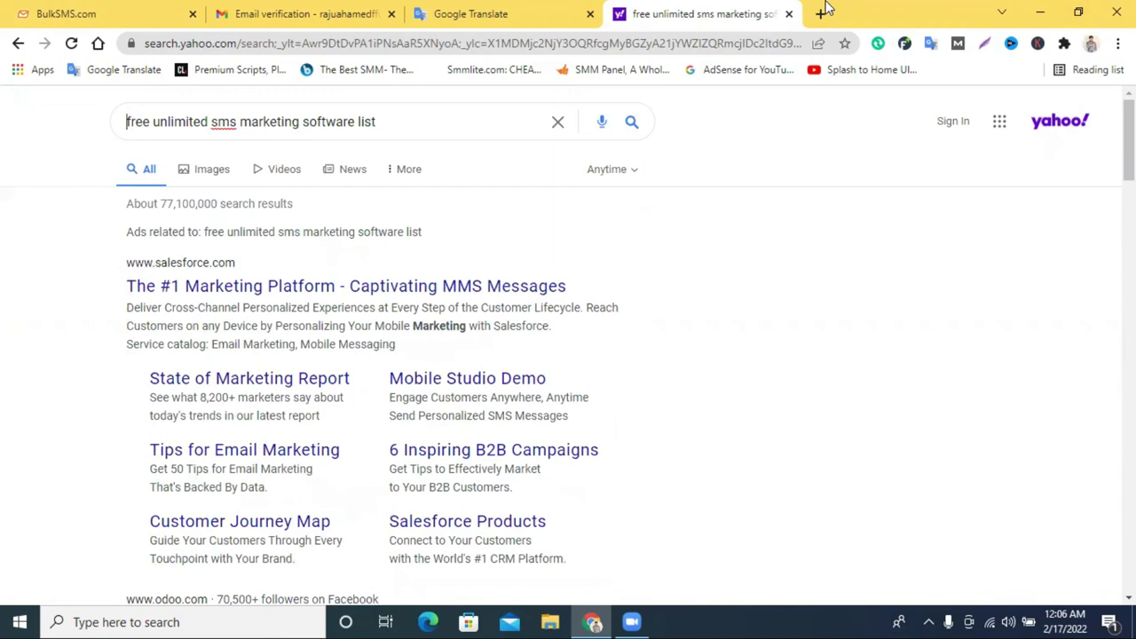
{"action": "left_click", "coordinate": [302, 13]}
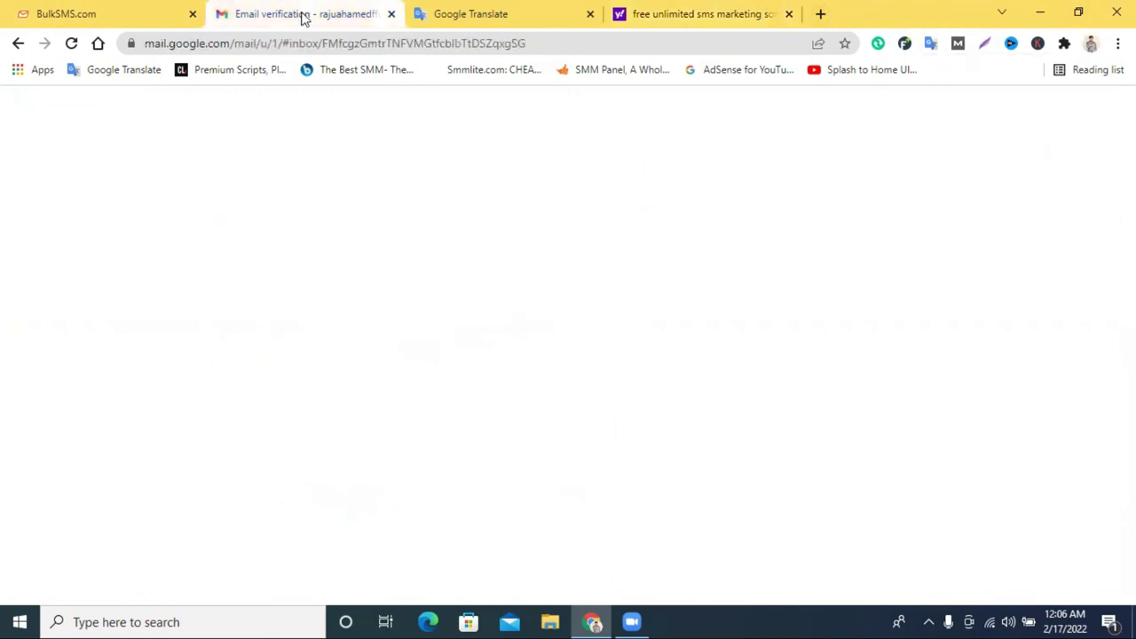
{"action": "left_click", "coordinate": [228, 158]}
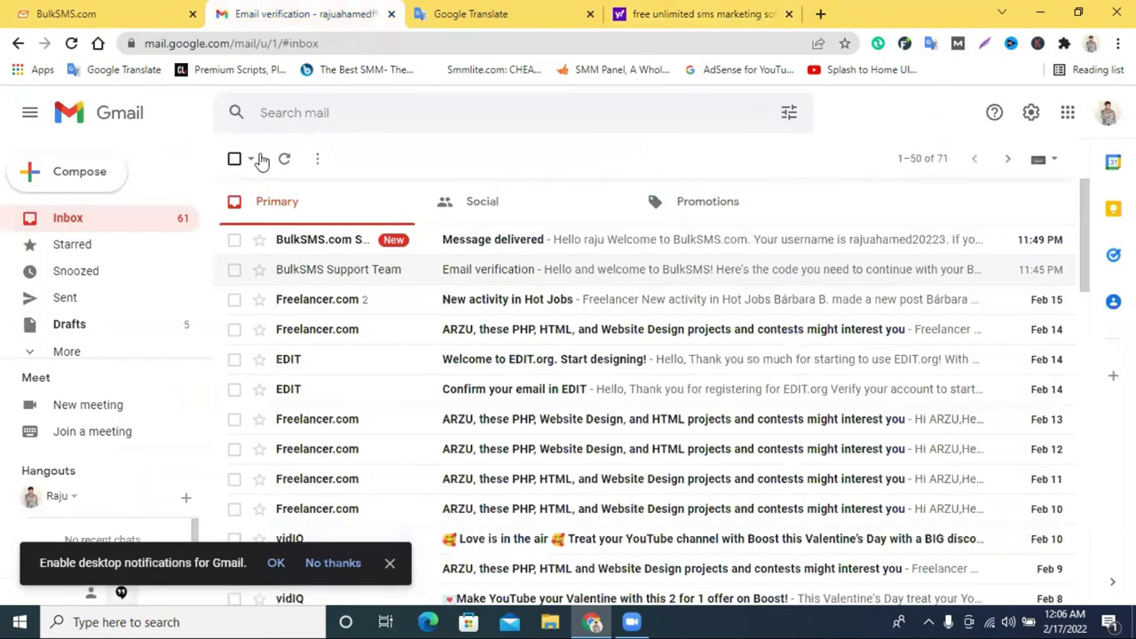